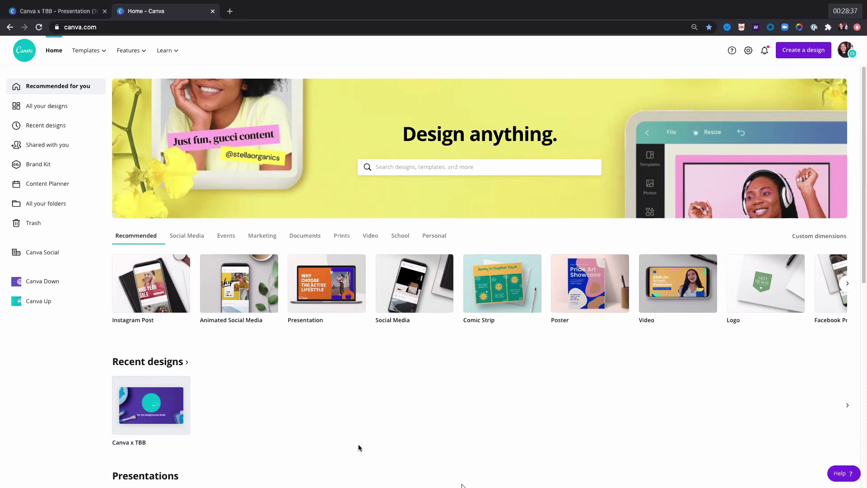
Search the templates for the exact phrase "wedding toolkit", including the quotation marks
{"action": "left_click", "coordinate": [418, 167]}
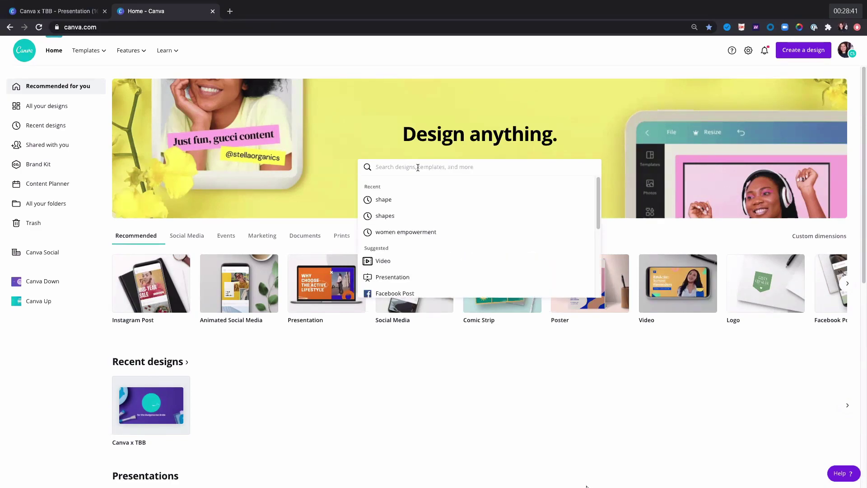
{"action": "type", "text": "\"wood"}
{"action": "key", "text": "BackSpace"}
{"action": "key", "text": "BackSpace"}
{"action": "key", "text": "BackSpace"}
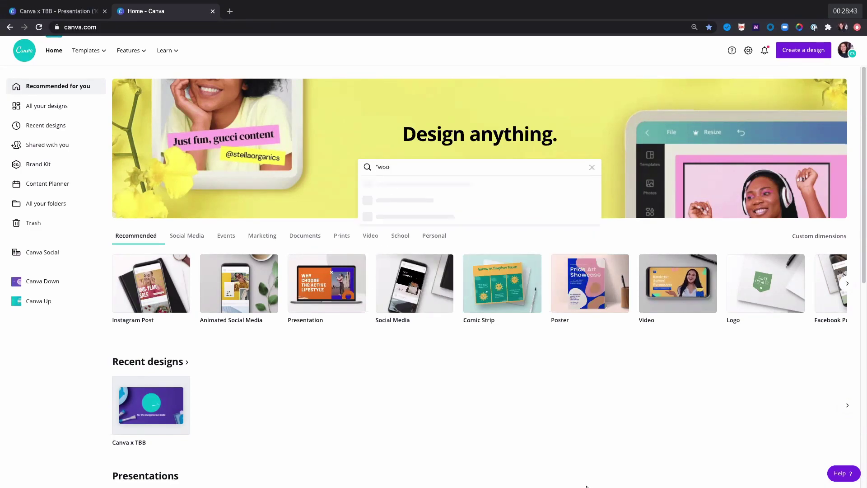
{"action": "type", "text": "edding t"}
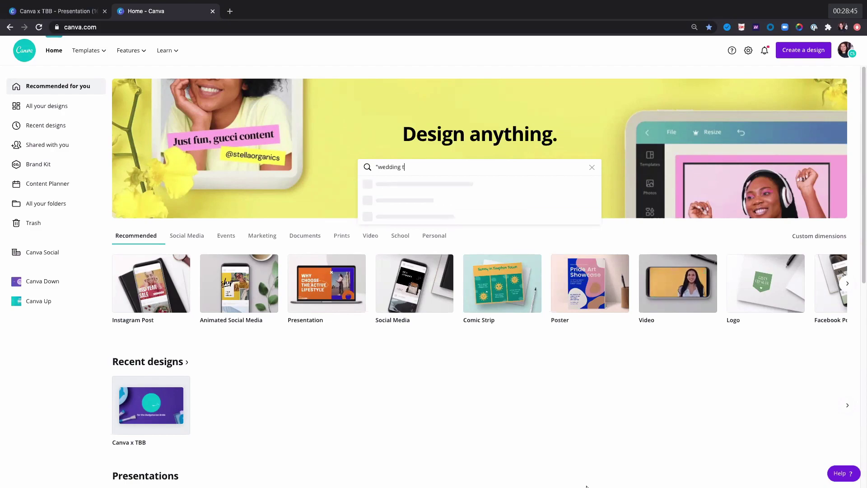
{"action": "type", "text": "oolki\""}
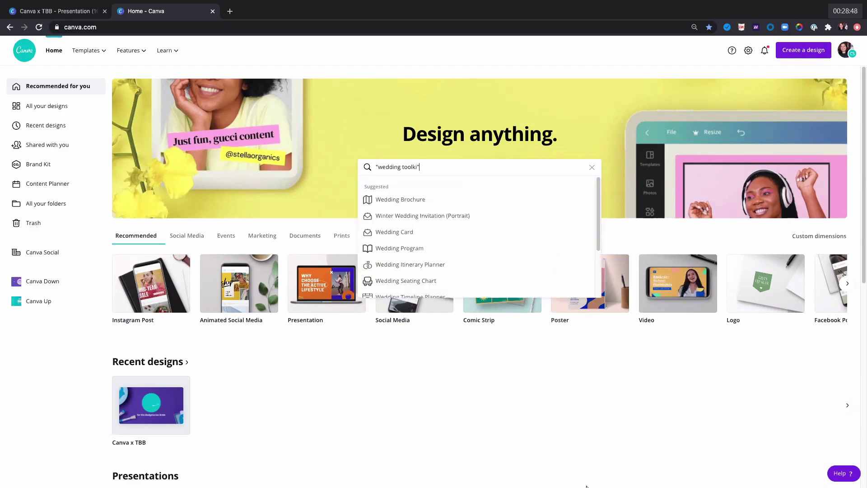
{"action": "key", "text": "BackSpace"}
{"action": "type", "text": "t\""}
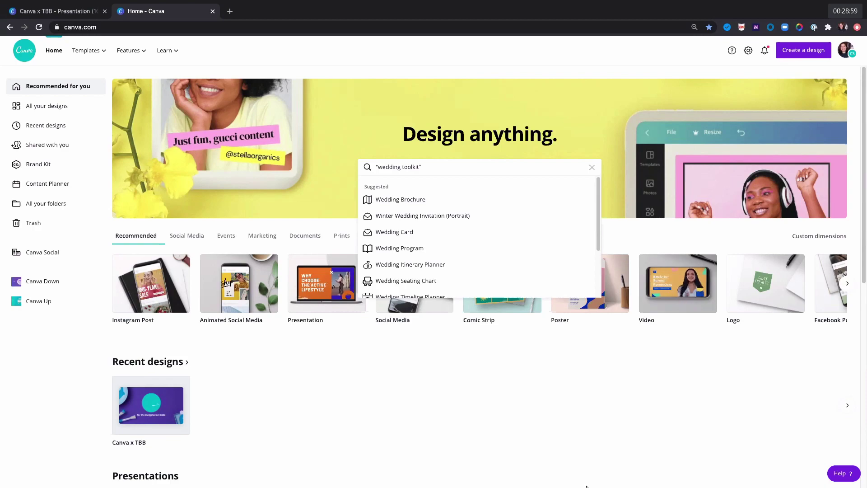
{"action": "key", "text": "Return"}
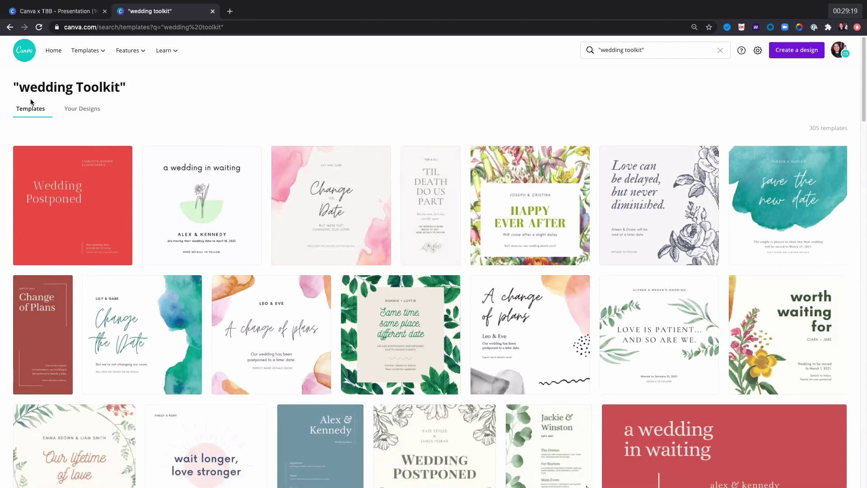
Look through the wedding toolkit template results for designs that share a matching style, and return to the first results
{"action": "scroll", "coordinate": [532, 269], "scroll_direction": "down", "scroll_amount": 3}
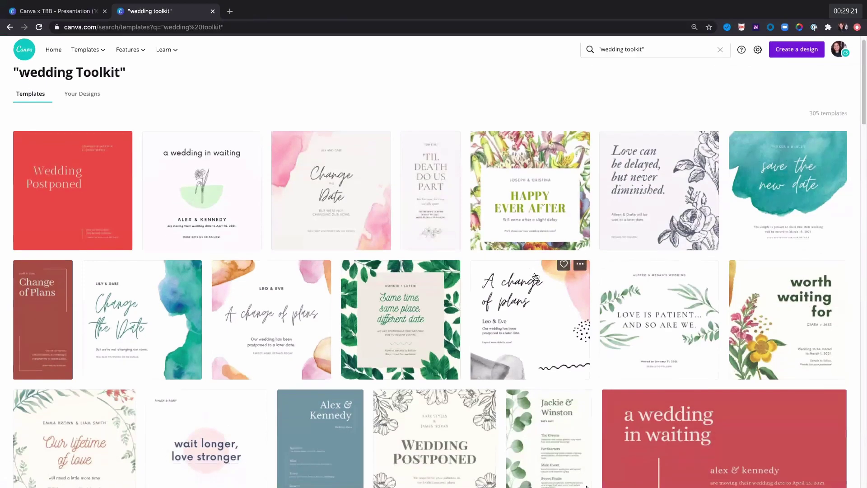
{"action": "scroll", "coordinate": [558, 298], "scroll_direction": "down", "scroll_amount": 3}
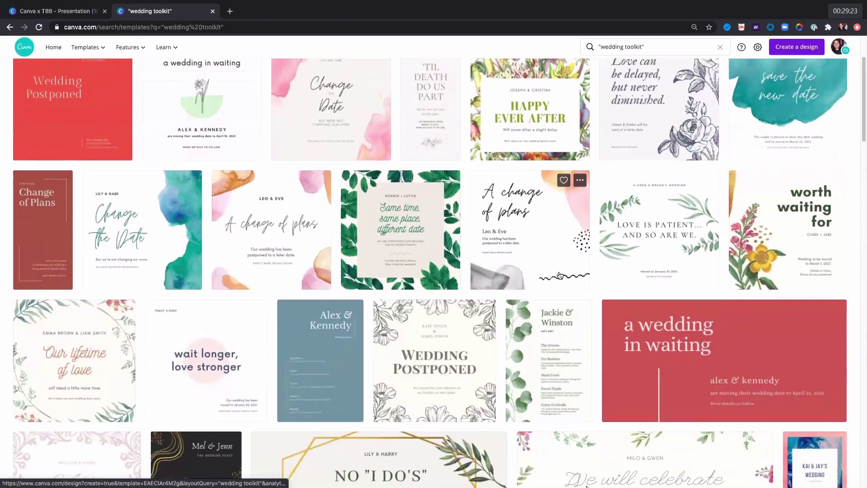
{"action": "scroll", "coordinate": [560, 275], "scroll_direction": "down", "scroll_amount": 1}
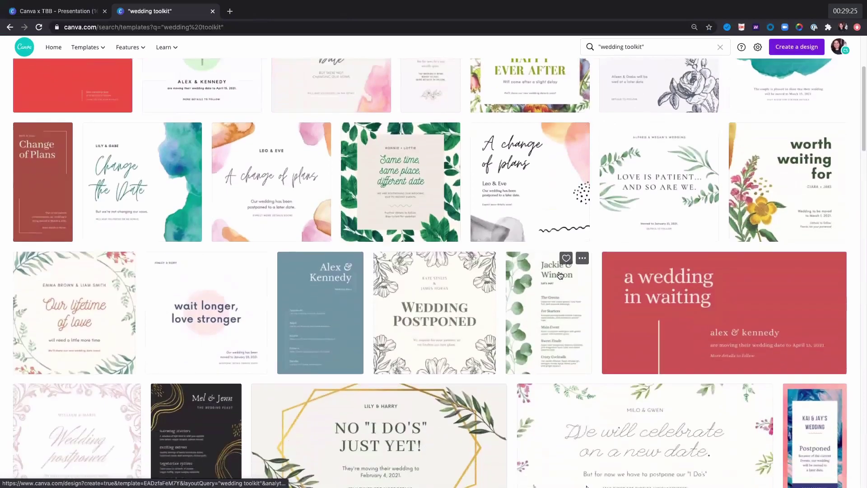
{"action": "scroll", "coordinate": [560, 275], "scroll_direction": "down", "scroll_amount": 8}
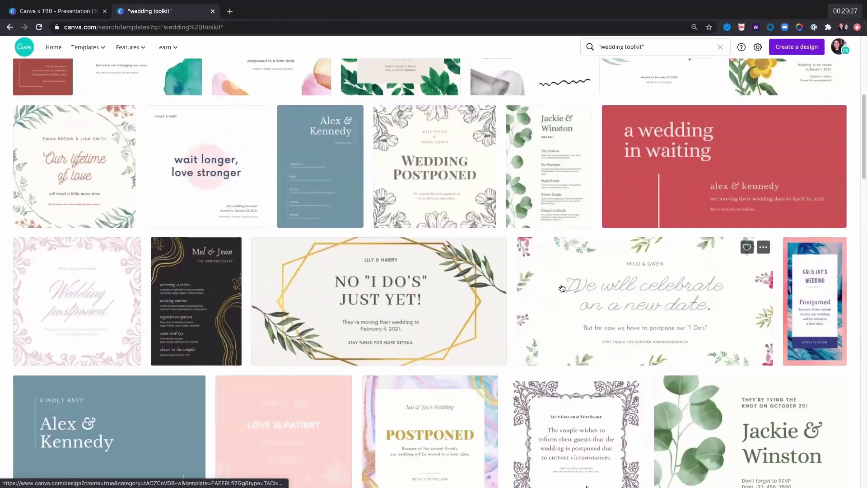
{"action": "scroll", "coordinate": [562, 288], "scroll_direction": "down", "scroll_amount": 6}
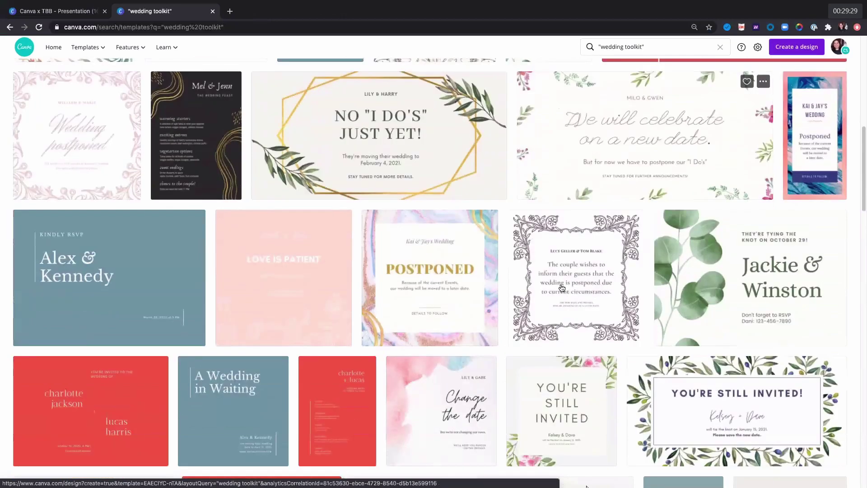
{"action": "scroll", "coordinate": [562, 288], "scroll_direction": "down", "scroll_amount": 3}
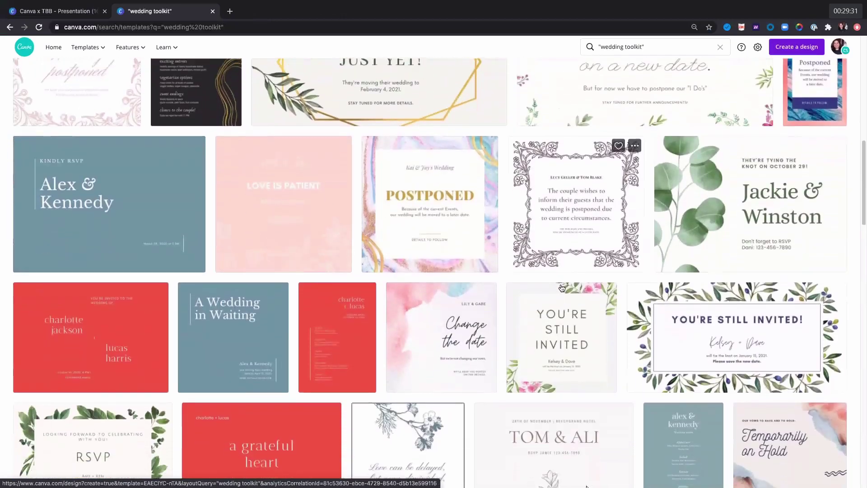
{"action": "scroll", "coordinate": [562, 288], "scroll_direction": "down", "scroll_amount": 3}
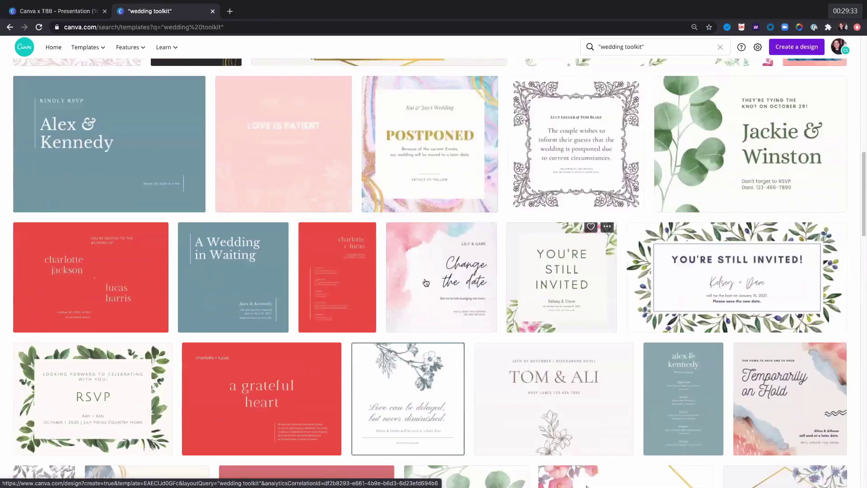
{"action": "scroll", "coordinate": [426, 283], "scroll_direction": "down", "scroll_amount": 15}
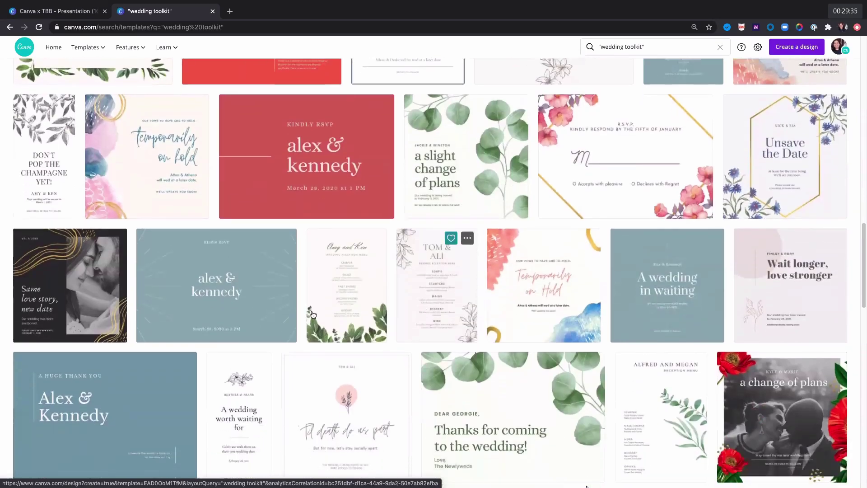
{"action": "scroll", "coordinate": [497, 278], "scroll_direction": "down", "scroll_amount": 2}
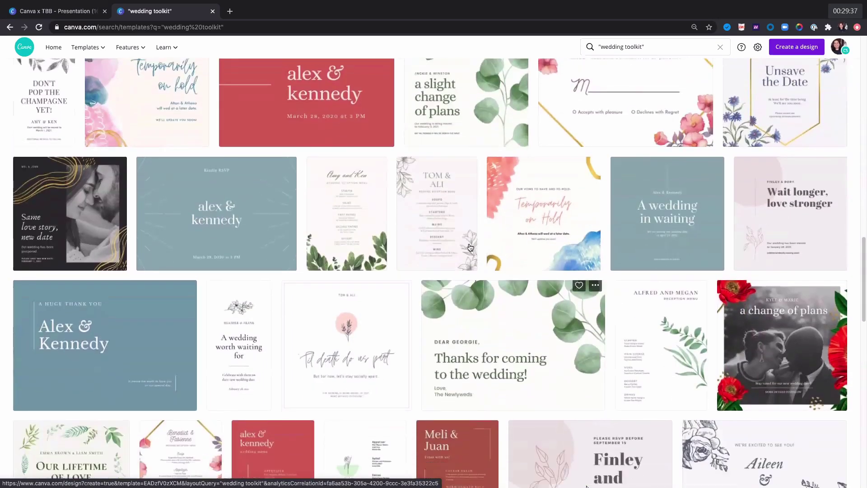
{"action": "scroll", "coordinate": [470, 248], "scroll_direction": "down", "scroll_amount": 2}
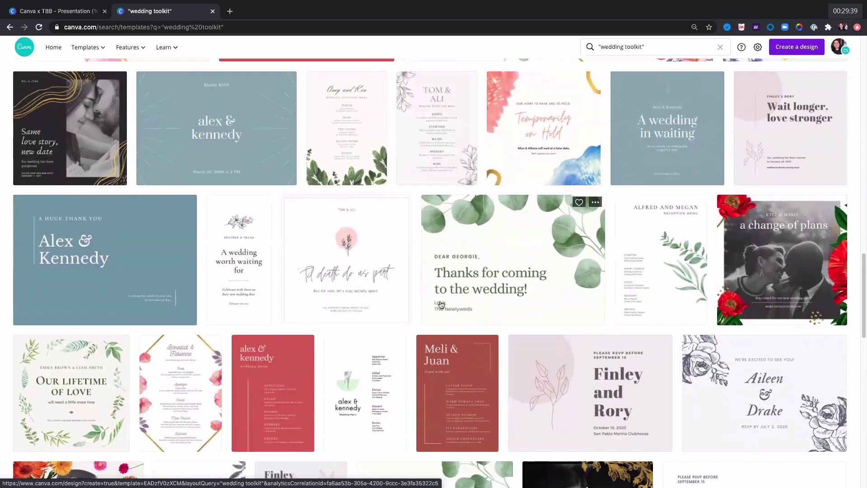
{"action": "scroll", "coordinate": [442, 305], "scroll_direction": "up", "scroll_amount": 3}
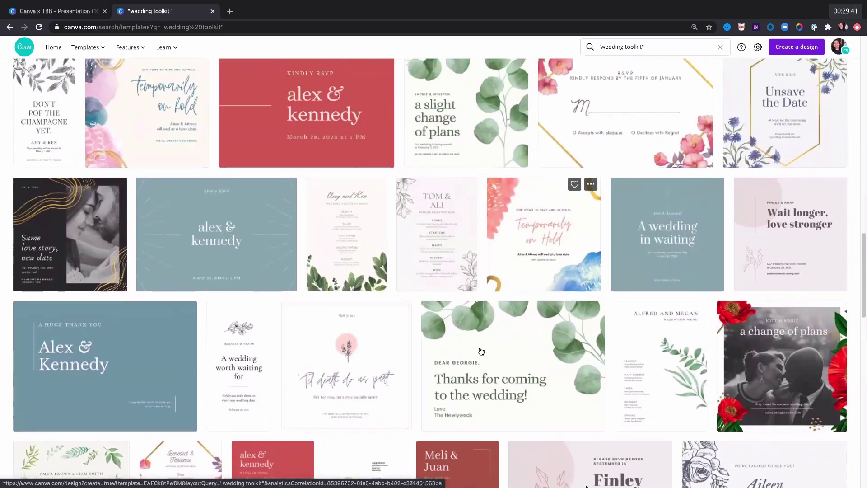
{"action": "scroll", "coordinate": [481, 351], "scroll_direction": "up", "scroll_amount": 2}
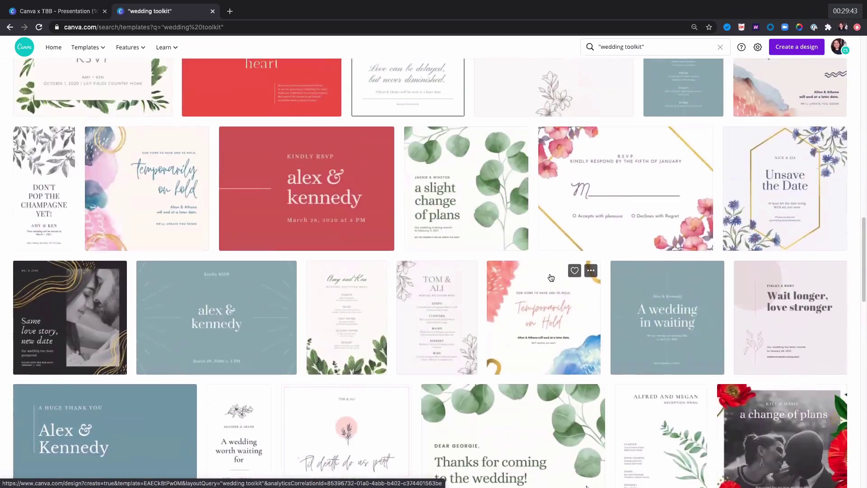
{"action": "scroll", "coordinate": [552, 278], "scroll_direction": "up", "scroll_amount": 1}
{"action": "scroll", "coordinate": [455, 269], "scroll_direction": "down", "scroll_amount": 5}
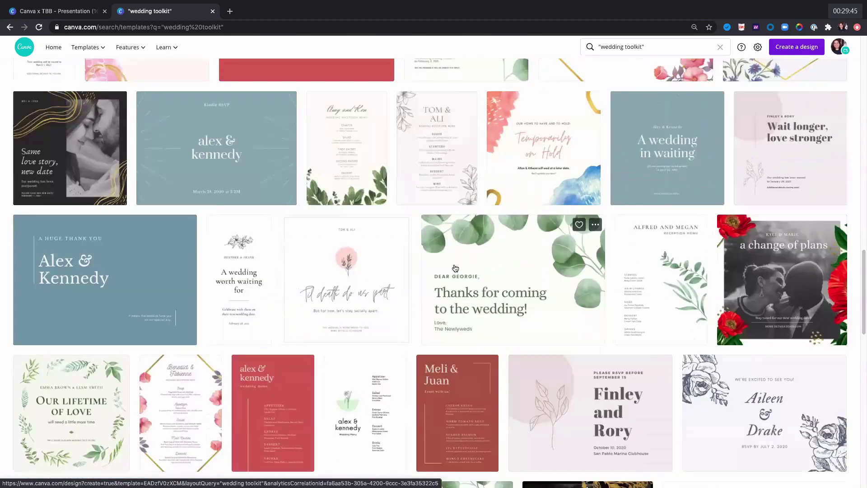
{"action": "scroll", "coordinate": [452, 271], "scroll_direction": "down", "scroll_amount": 1}
{"action": "scroll", "coordinate": [449, 287], "scroll_direction": "down", "scroll_amount": 1}
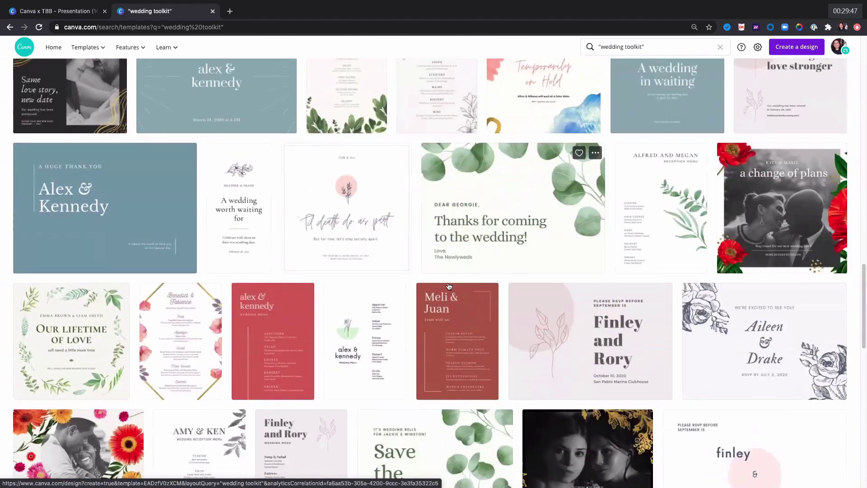
{"action": "scroll", "coordinate": [449, 286], "scroll_direction": "down", "scroll_amount": 1}
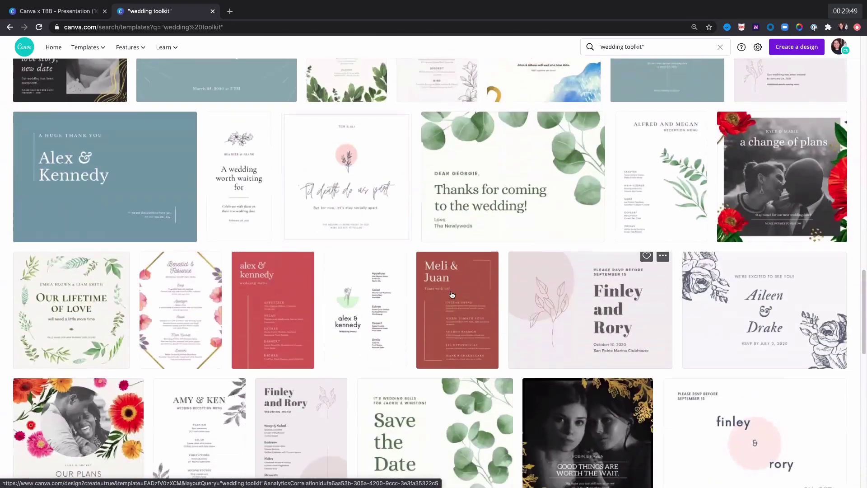
{"action": "scroll", "coordinate": [452, 295], "scroll_direction": "down", "scroll_amount": 3}
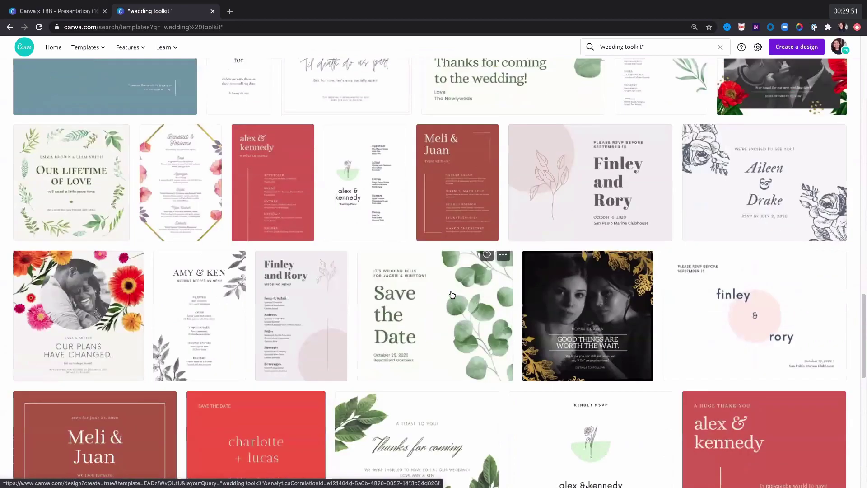
{"action": "scroll", "coordinate": [452, 295], "scroll_direction": "up", "scroll_amount": 10}
{"action": "scroll", "coordinate": [452, 295], "scroll_direction": "up", "scroll_amount": 4}
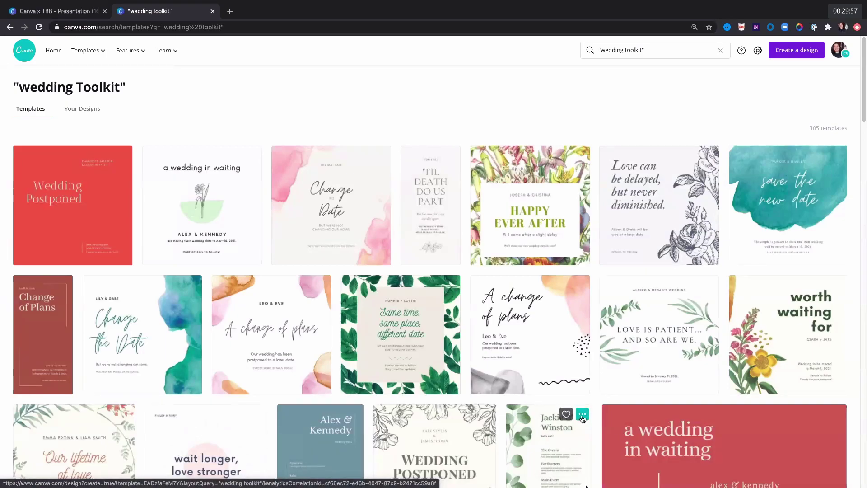
Show the template names of the leafy wedding menu and the "Love is patient" postponement announcement, highlighting the announcement's full title
{"action": "left_click", "coordinate": [583, 415]}
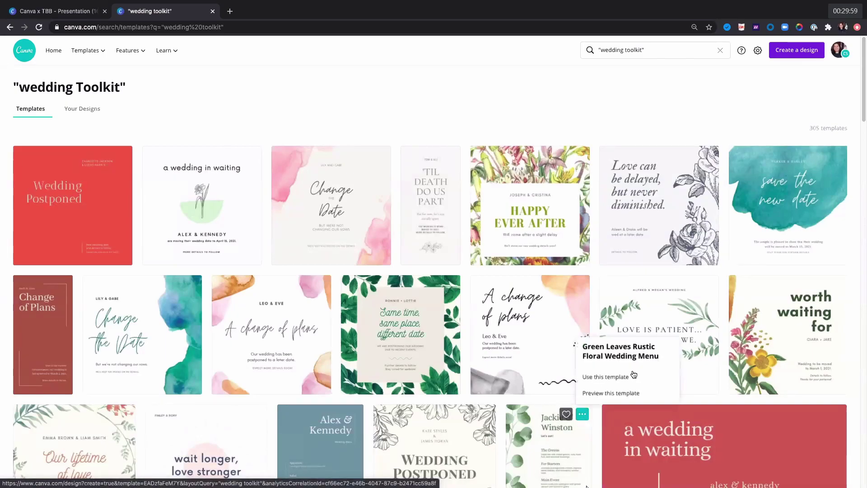
{"action": "left_click", "coordinate": [710, 284]}
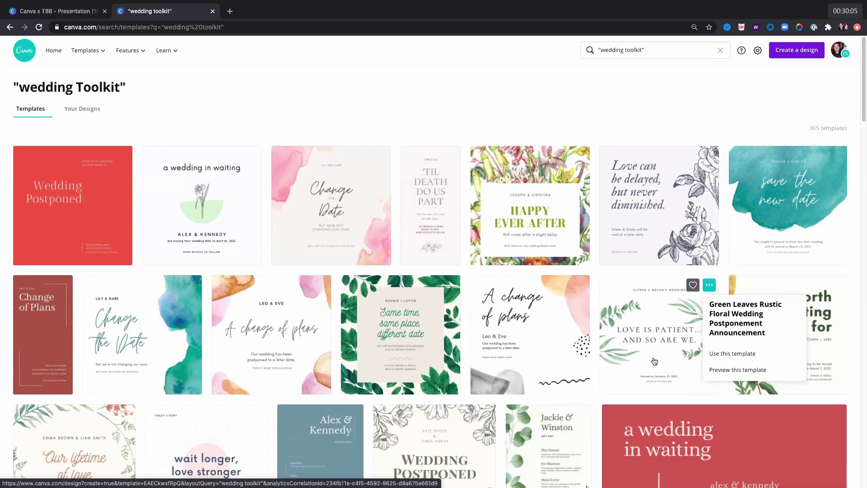
{"action": "triple_click", "coordinate": [738, 309]}
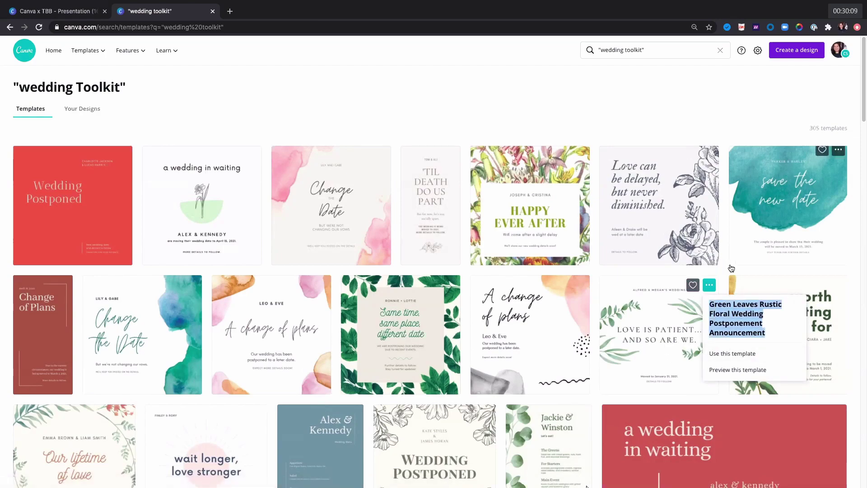
{"action": "left_click", "coordinate": [716, 285]}
{"action": "left_click", "coordinate": [717, 285]}
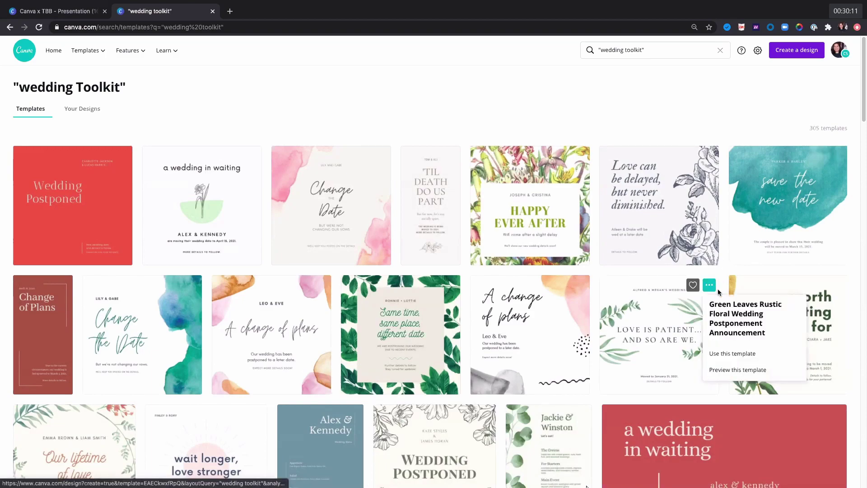
{"action": "double_click", "coordinate": [725, 312]}
{"action": "triple_click", "coordinate": [726, 312]}
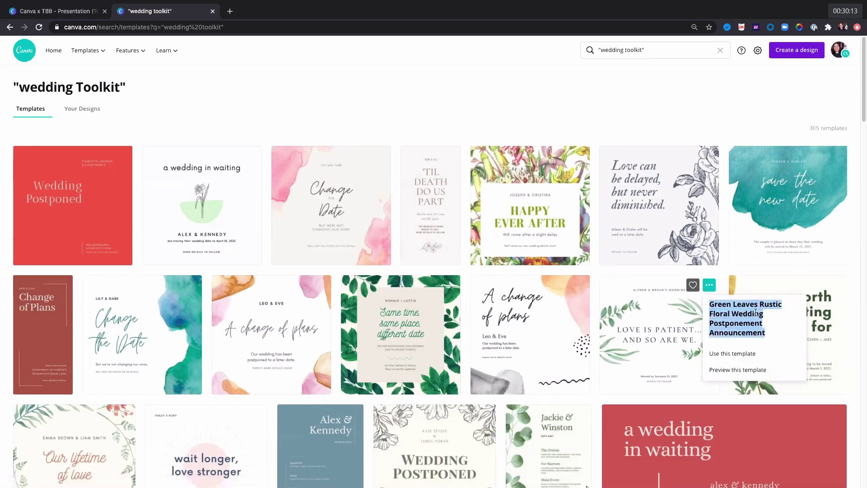
{"action": "triple_click", "coordinate": [745, 312]}
Replace the current search with the template style name "Green Leaves Rustic Floral Wedding" and run it
{"action": "left_click", "coordinate": [654, 50]}
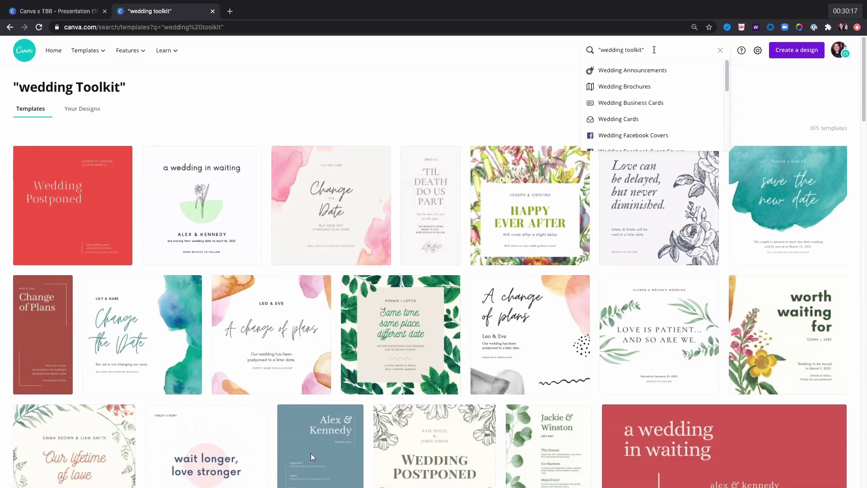
{"action": "key", "text": "ctrl+a"}
{"action": "type", "text": "Floral Wedding Postponement Announcement"}
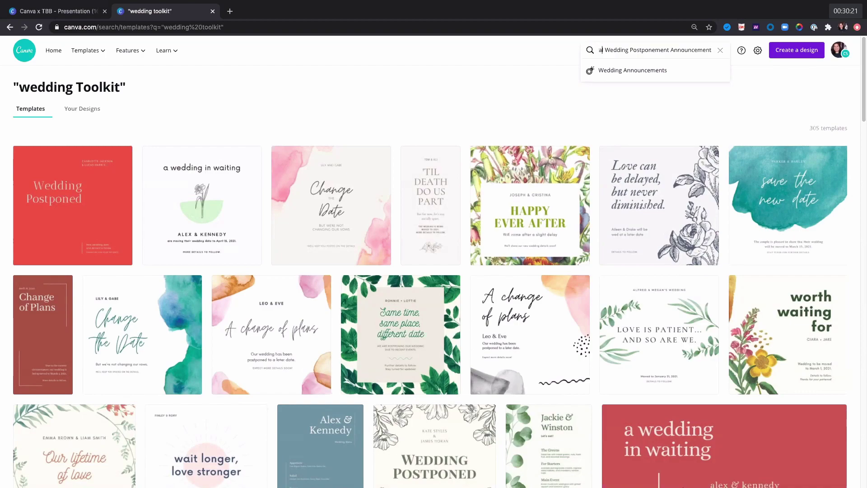
{"action": "key", "text": "ctrl+a"}
{"action": "type", "text": "Green Leaves Rustic Flora"}
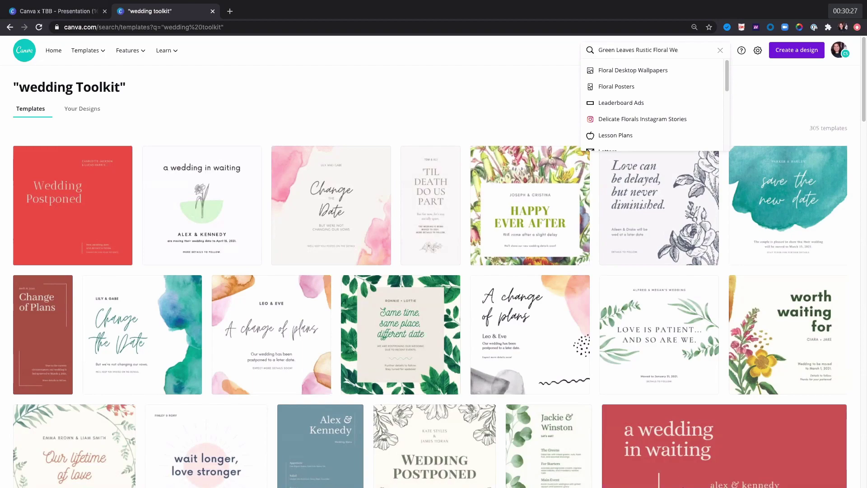
{"action": "type", "text": "ding"}
{"action": "key", "text": "Return"}
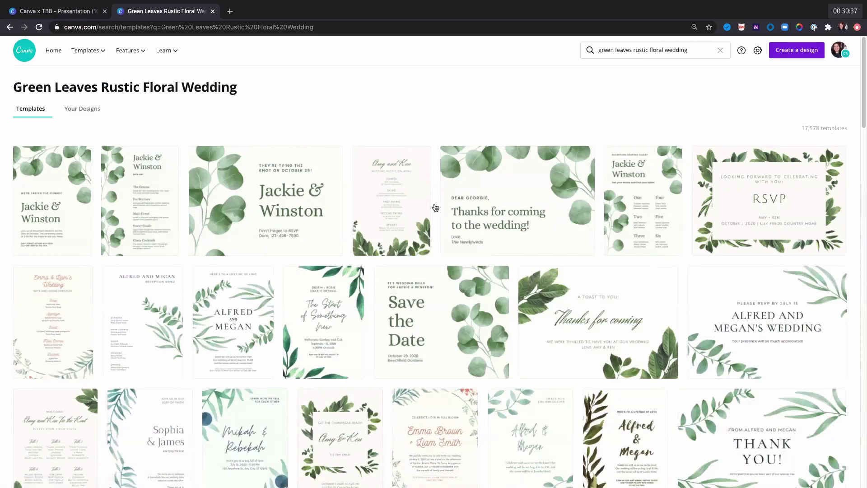
Open the first Green Leaves Rustic Floral Wedding Invitation result in a new browser tab and select the couple's names heading
{"action": "right_click", "coordinate": [50, 207]}
{"action": "left_click", "coordinate": [85, 214]}
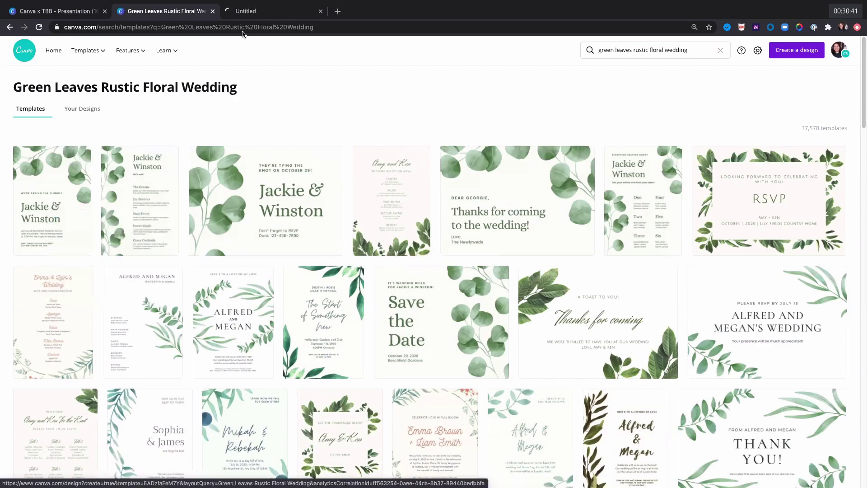
{"action": "key", "text": "ctrl+Tab"}
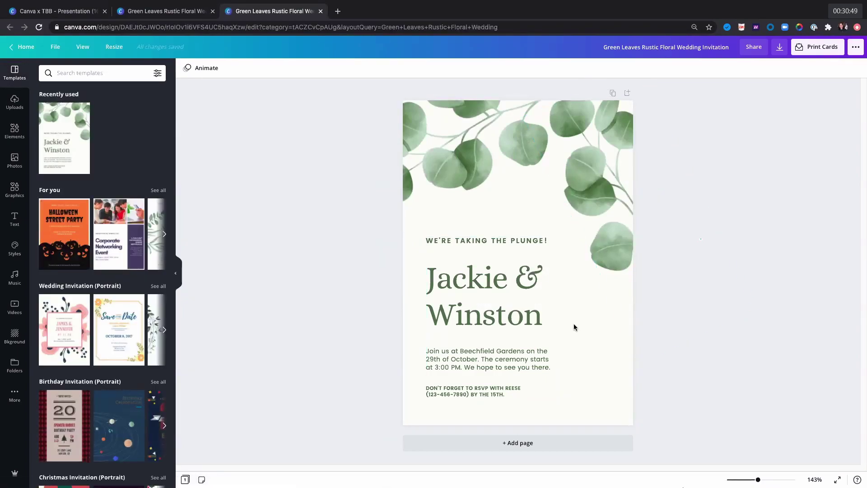
{"action": "left_click", "coordinate": [477, 302]}
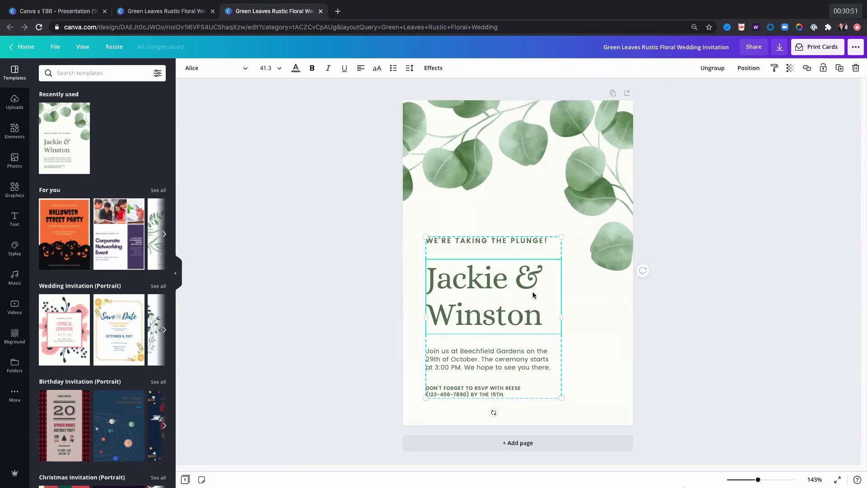
Replace the first name in the invitation's couple heading with the first partner's name, keeping the ampersand
{"action": "double_click", "coordinate": [479, 278]}
{"action": "left_click", "coordinate": [479, 278], "text": "shift"}
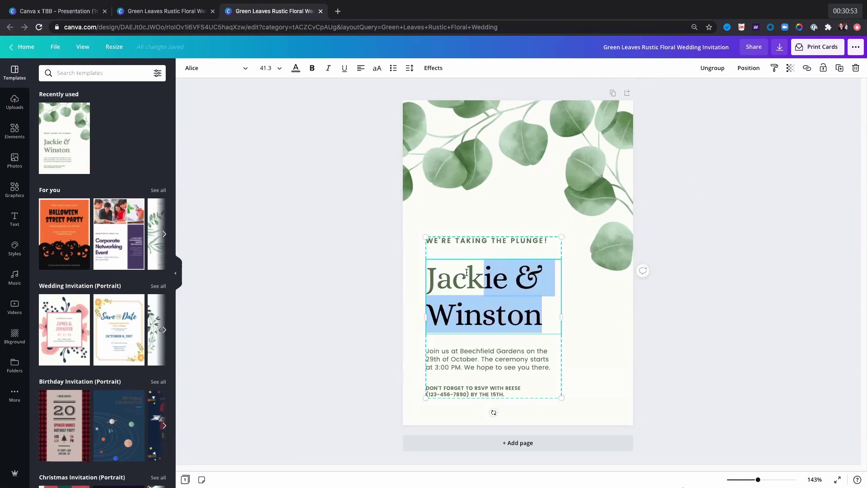
{"action": "double_click", "coordinate": [458, 269]}
{"action": "type", "text": "Jubn"}
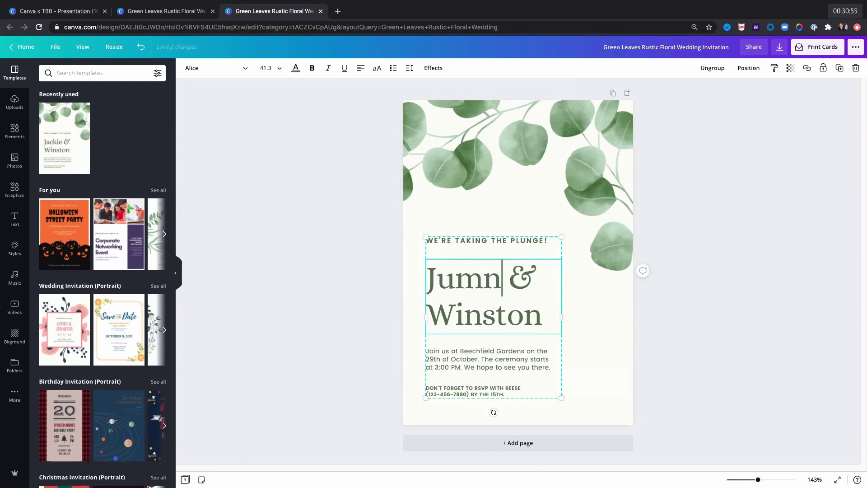
{"action": "key", "text": "BackSpace"}
{"action": "type", "text": "b"}
{"action": "key", "text": "BackSpace"}
{"action": "key", "text": "BackSpace"}
{"action": "type", "text": "nn"}
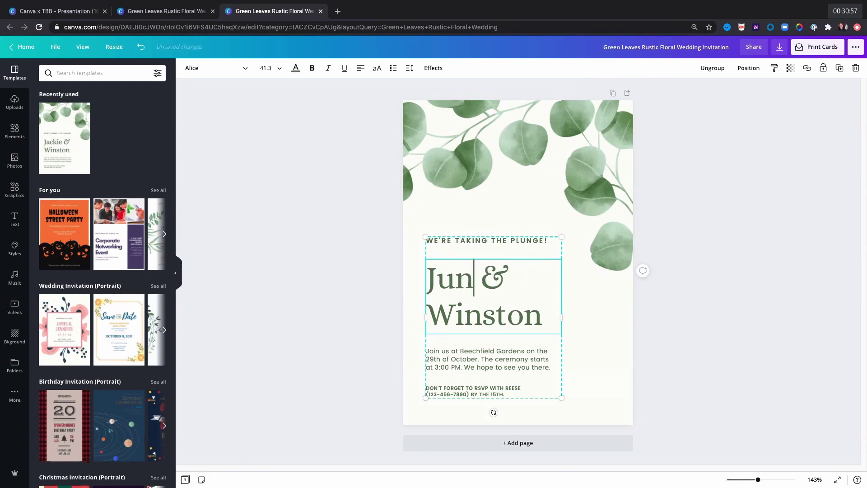
Replace the name on the heading's second line with the second partner's name and deselect the text
{"action": "triple_click", "coordinate": [442, 306]}
{"action": "double_click", "coordinate": [441, 306]}
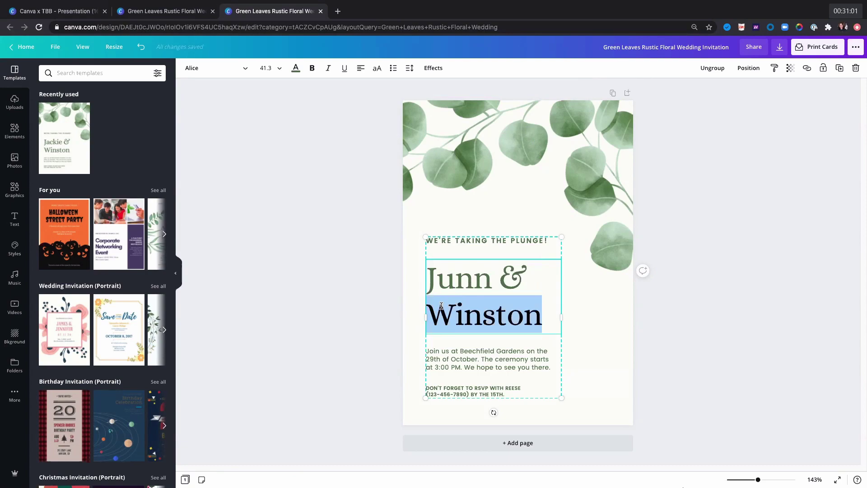
{"action": "key", "text": "BackSpace"}
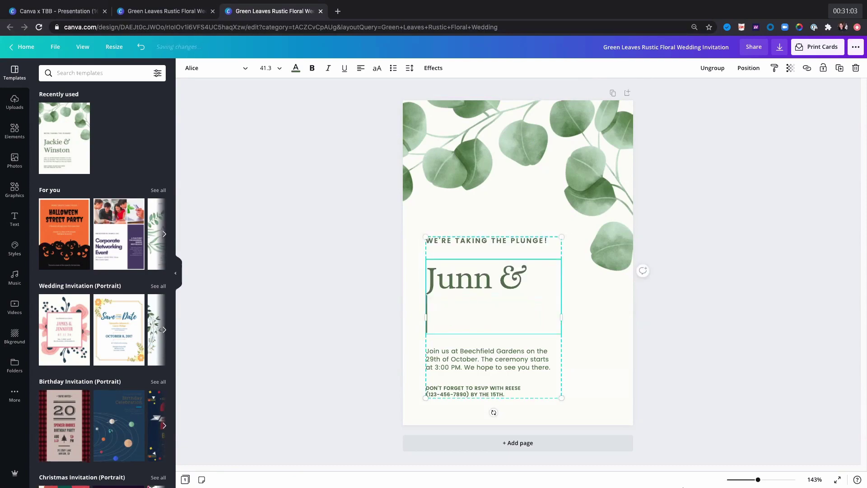
{"action": "type", "text": "Dzing"}
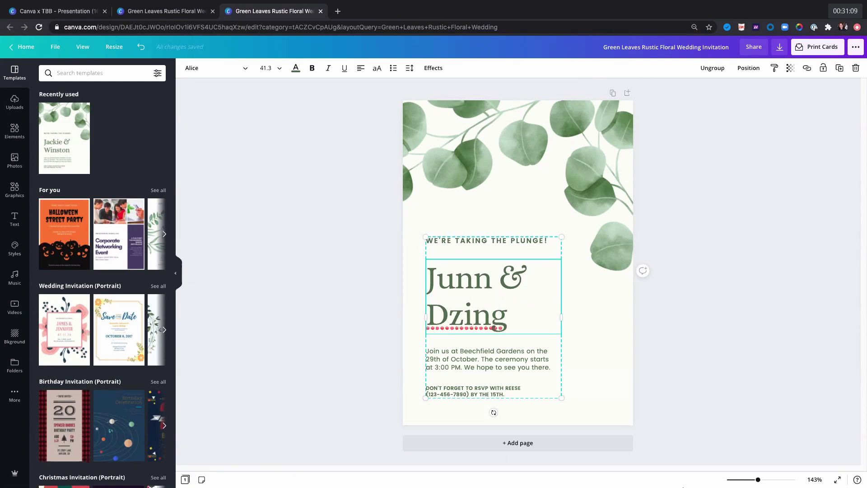
{"action": "left_click", "coordinate": [302, 251]}
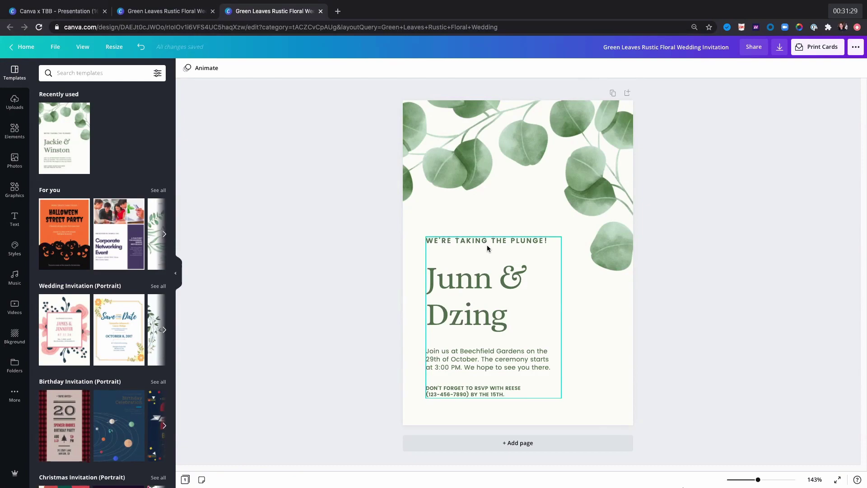
{"action": "left_click", "coordinate": [475, 359]}
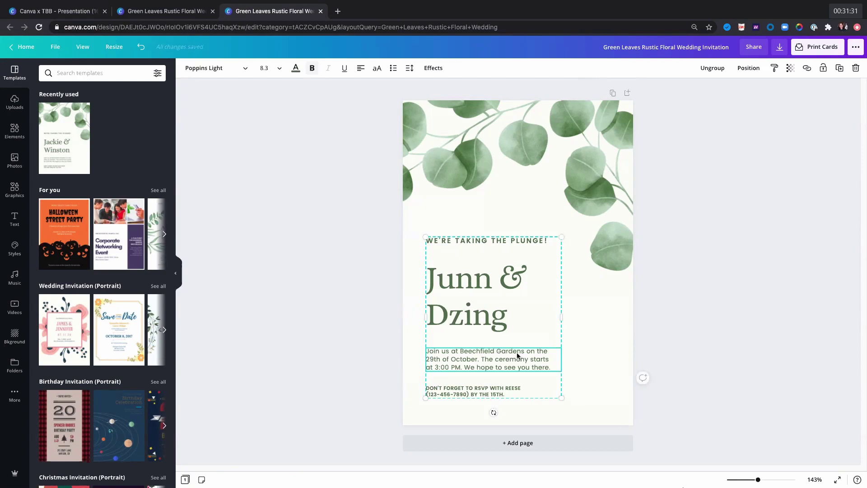
{"action": "left_click", "coordinate": [696, 356]}
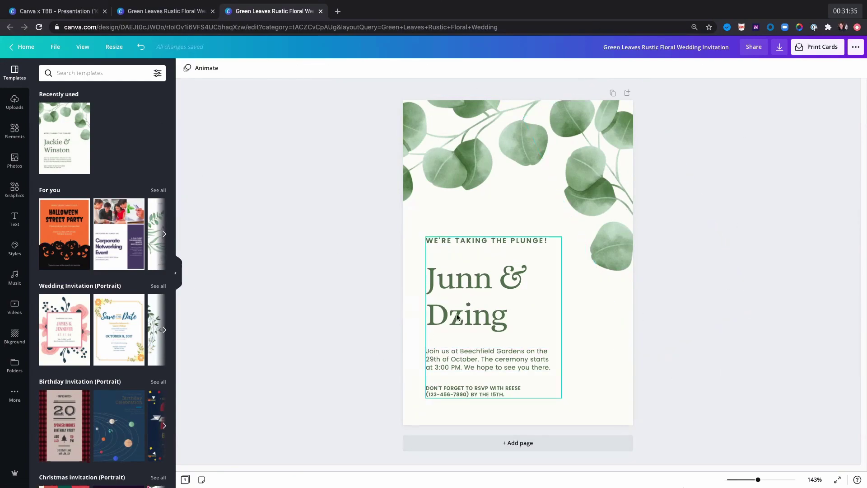
{"action": "left_click", "coordinate": [510, 359]}
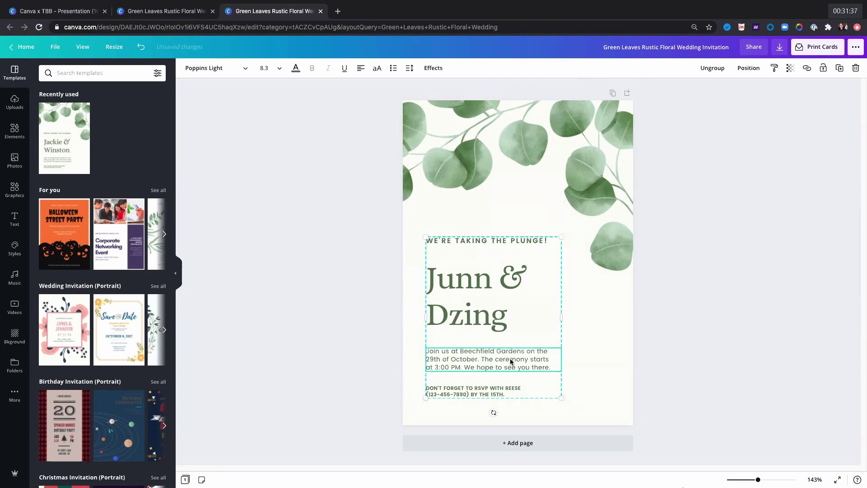
{"action": "left_click", "coordinate": [484, 294]}
{"action": "double_click", "coordinate": [485, 295]}
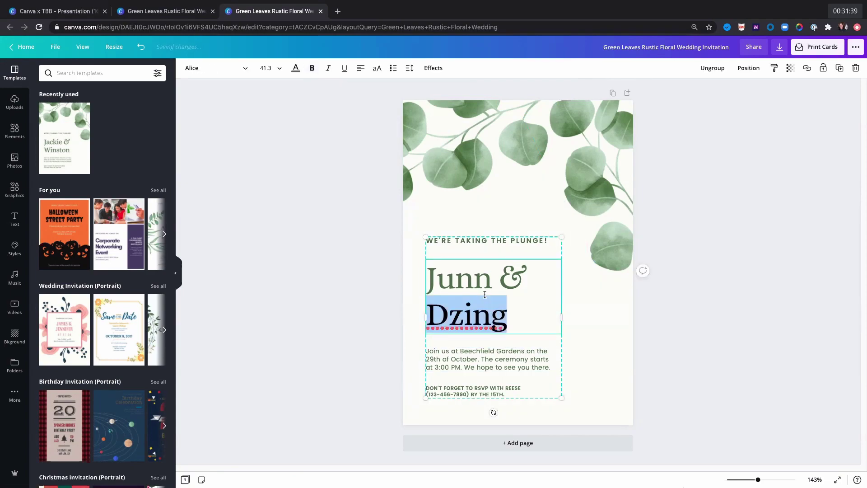
{"action": "triple_click", "coordinate": [510, 278]}
{"action": "left_click", "coordinate": [522, 319]}
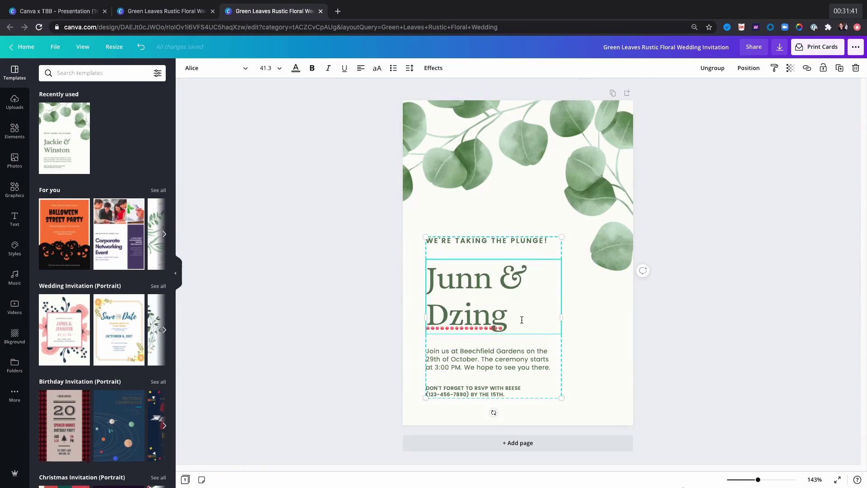
{"action": "double_click", "coordinate": [491, 323]}
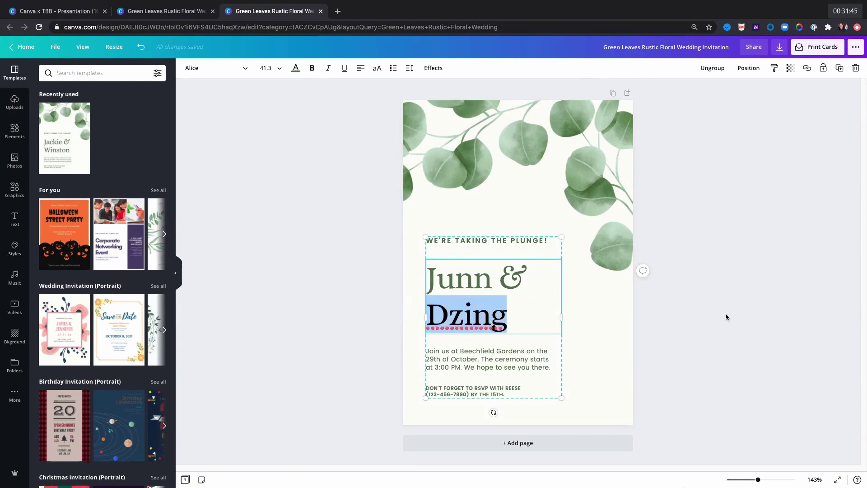
{"action": "left_click", "coordinate": [701, 335]}
Remove the venue name and the date wording after "Join us at" in the invitation's ceremony paragraph
{"action": "triple_click", "coordinate": [516, 367]}
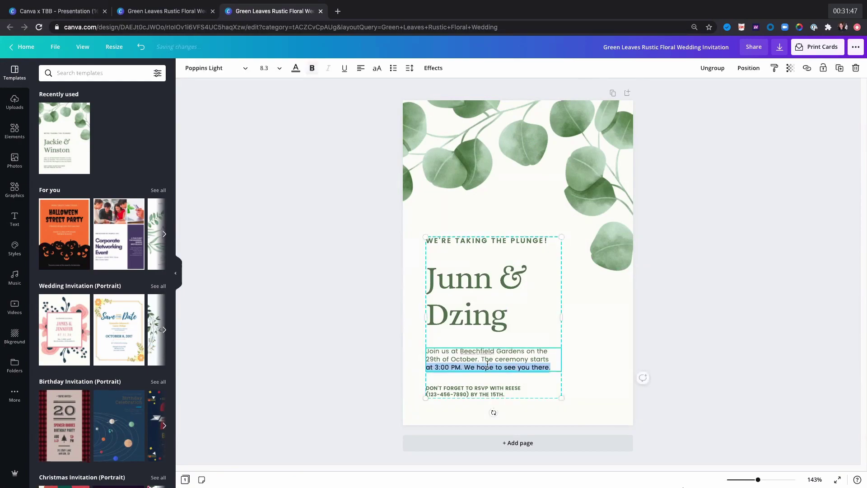
{"action": "left_click", "coordinate": [462, 356]}
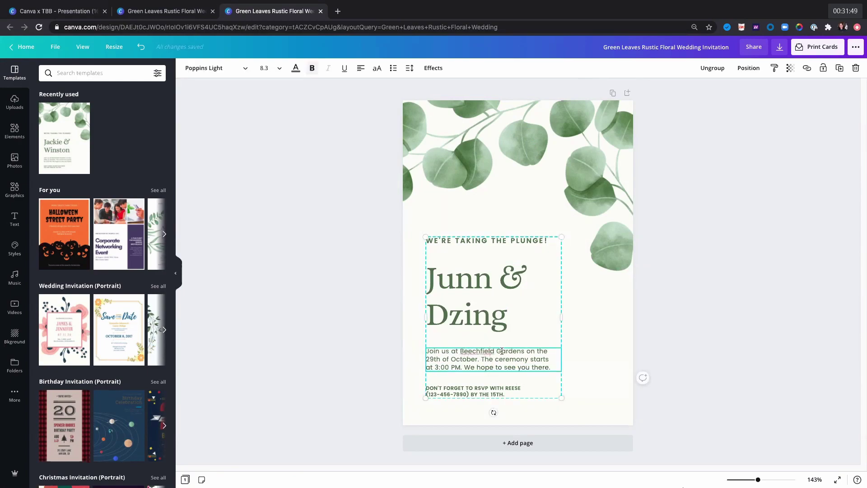
{"action": "left_click_drag", "start_coordinate": [524, 352], "coordinate": [465, 359]}
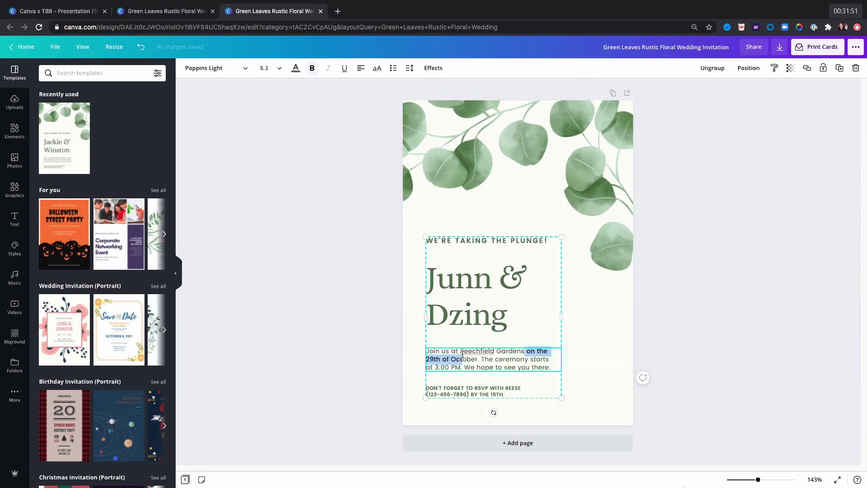
{"action": "type", "text": "Tag"}
{"action": "key", "text": "BackSpace"}
{"action": "key", "text": "BackSpace"}
{"action": "key", "text": "BackSpace"}
{"action": "key", "text": "BackSpace"}
{"action": "key", "text": "BackSpace"}
{"action": "key", "text": "BackSpace"}
{"action": "key", "text": "BackSpace"}
{"action": "key", "text": "BackSpace"}
{"action": "key", "text": "BackSpace"}
{"action": "key", "text": "BackSpace"}
{"action": "key", "text": "BackSpace"}
{"action": "key", "text": "BackSpace"}
{"action": "key", "text": "BackSpace"}
{"action": "key", "text": "BackSpace"}
{"action": "key", "text": "BackSpace"}
{"action": "key", "text": "BackSpace"}
{"action": "key", "text": "BackSpace"}
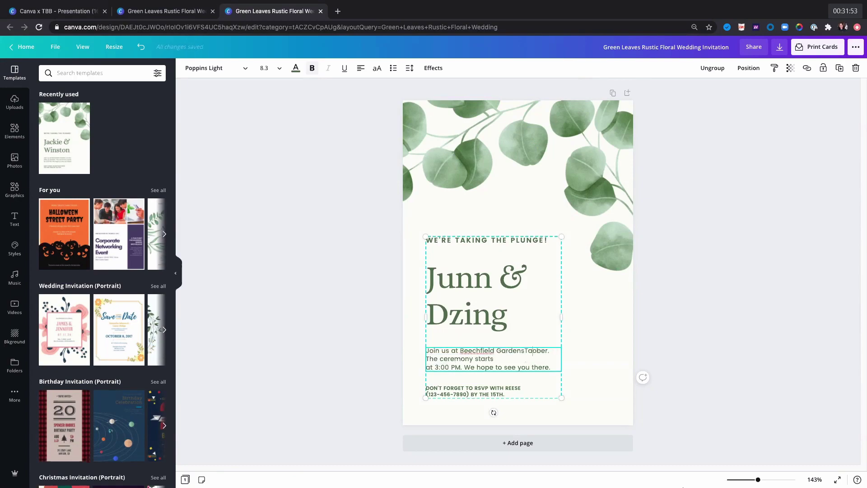
{"action": "key", "text": "BackSpace"}
{"action": "key", "text": "BackSpace"}
{"action": "key", "text": "BackSpace"}
{"action": "key", "text": "BackSpace"}
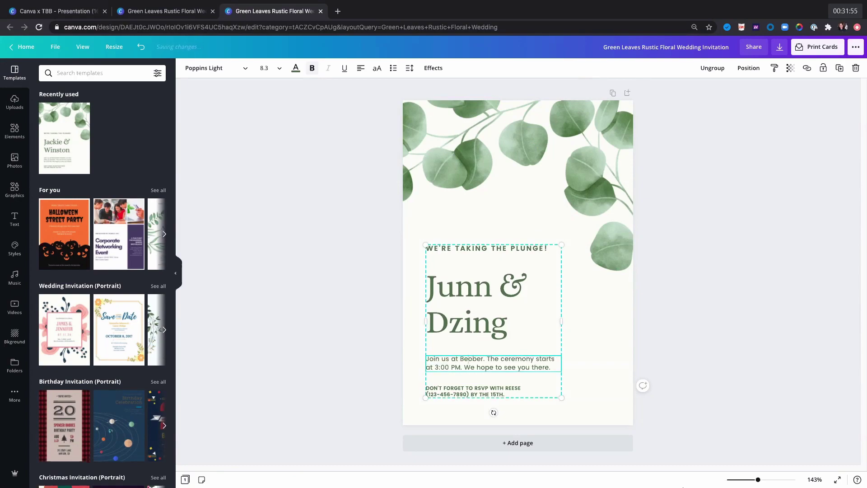
Complete the ceremony paragraph's opening sentence with "Tagaytay Highlands in October 26, 2020" and deselect the text
{"action": "type", "text": "Tagaytay"}
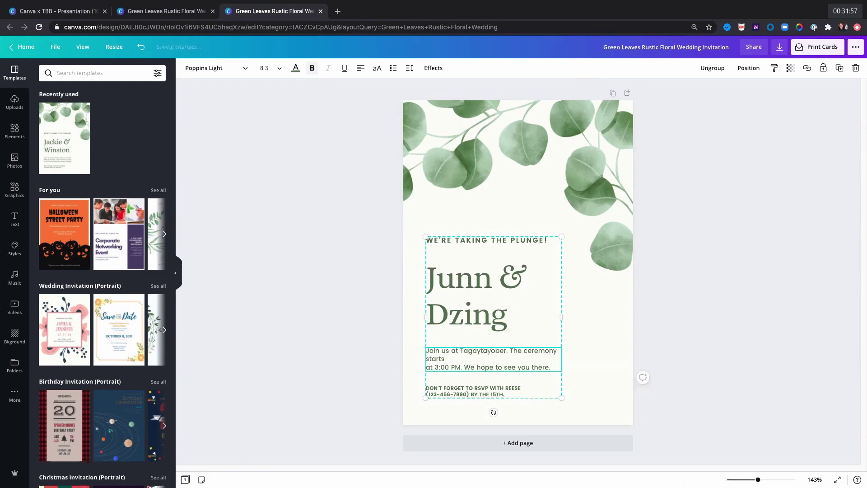
{"action": "type", "text": " Highland"}
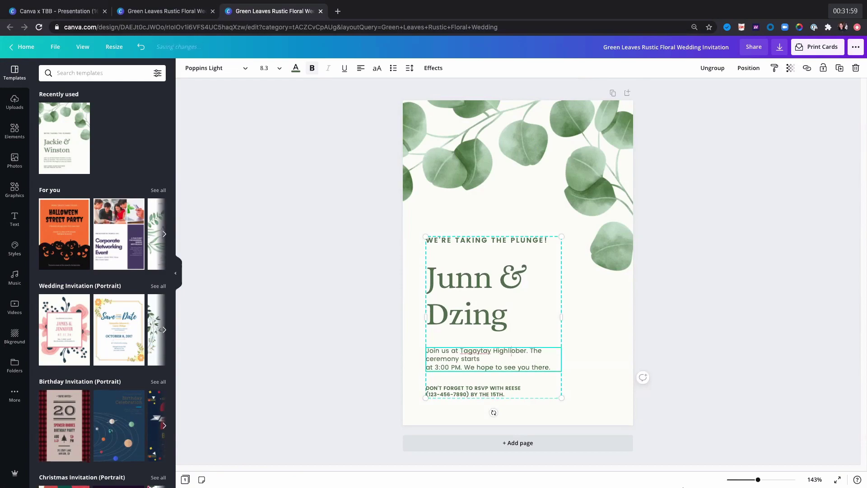
{"action": "type", "text": "s in October"}
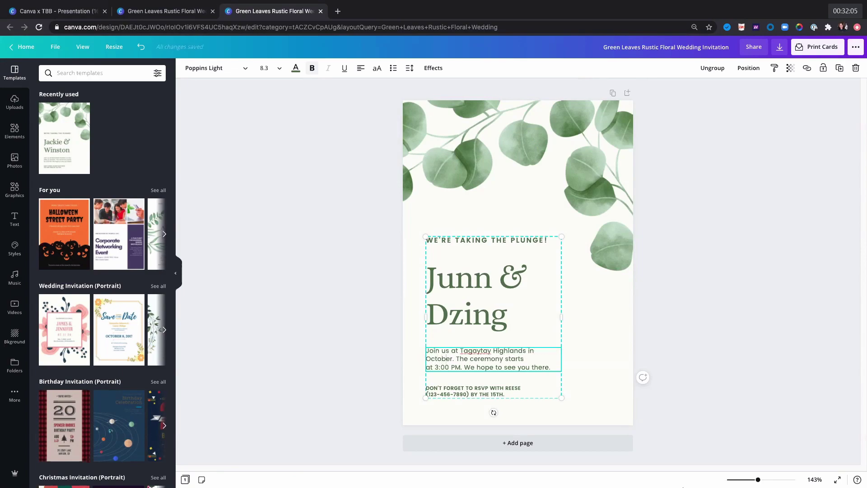
{"action": "type", "text": " 26, 2020"}
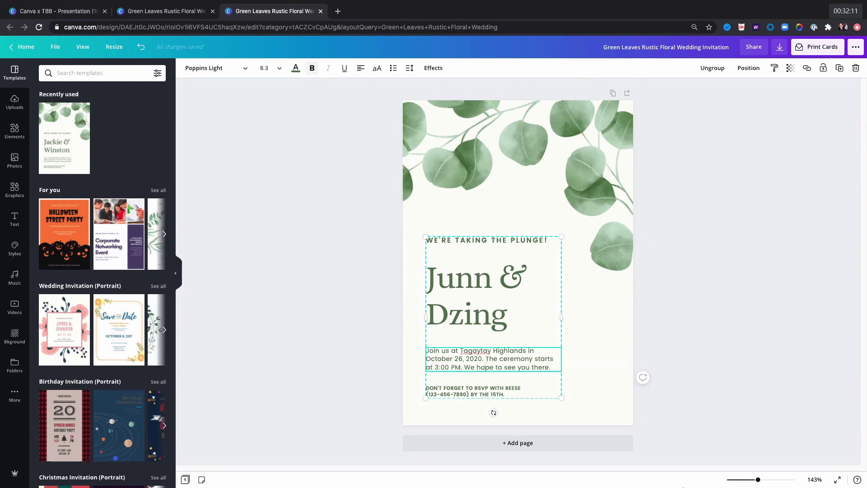
{"action": "left_click", "coordinate": [708, 366]}
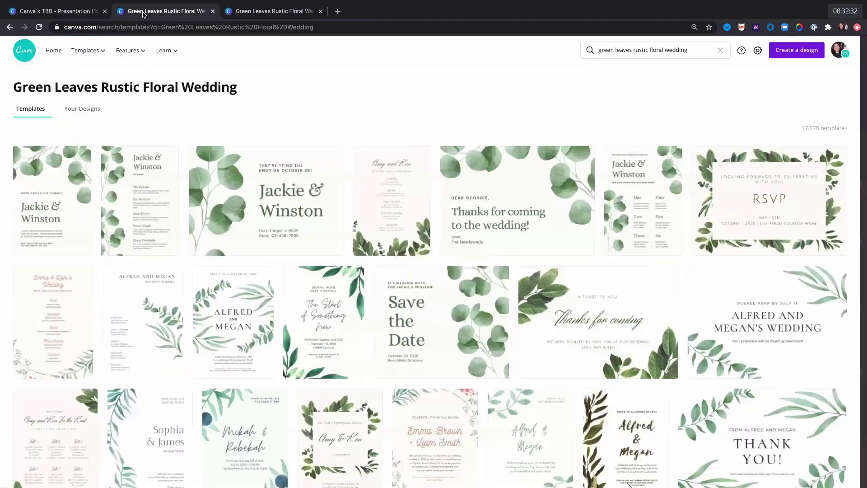
Return to the Green Leaves Rustic Floral Wedding results and open the matching menu template in a new browser tab
{"action": "left_click", "coordinate": [143, 14]}
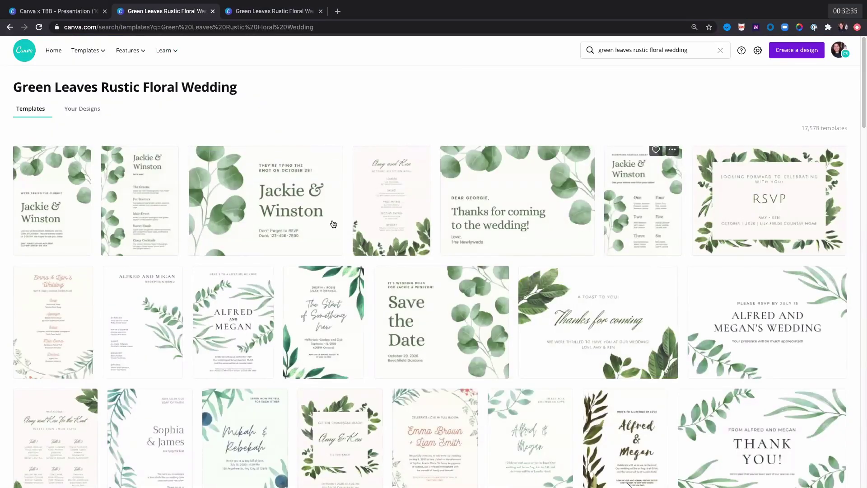
{"action": "right_click", "coordinate": [129, 197]}
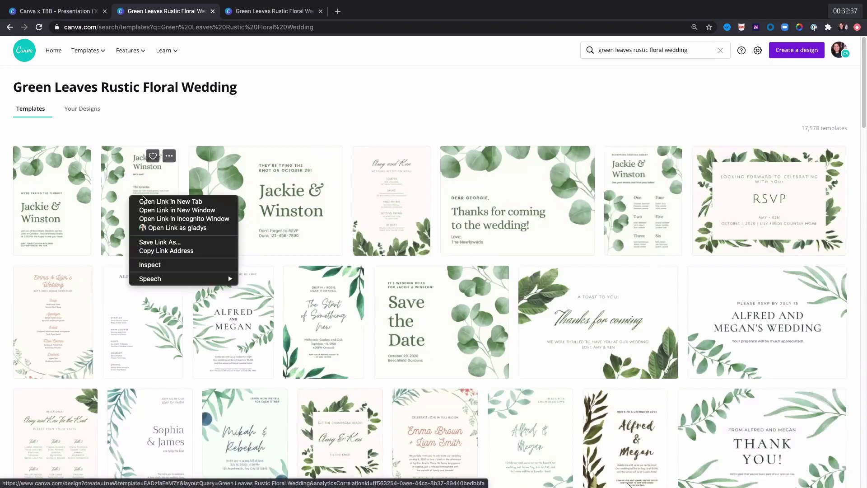
{"action": "left_click", "coordinate": [164, 201]}
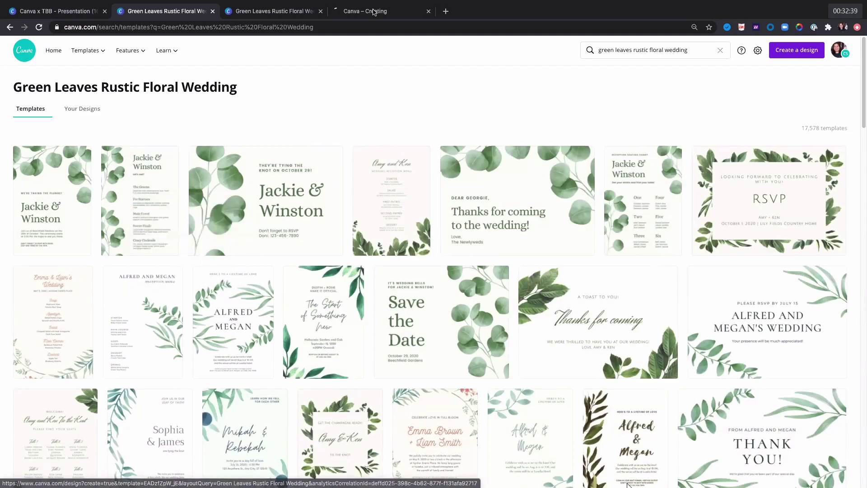
{"action": "left_click", "coordinate": [373, 11]}
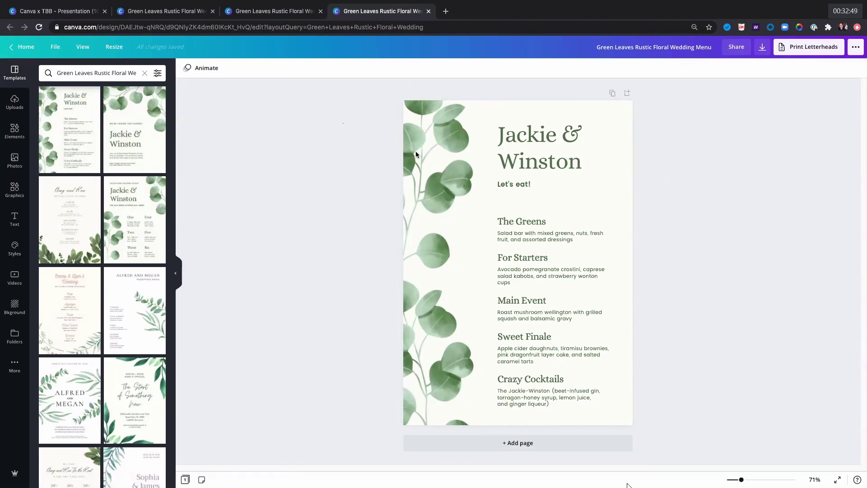
Copy all the elements of the wedding menu design and paste them onto a new second page of the invitation
{"action": "left_click_drag", "start_coordinate": [343, 122], "coordinate": [606, 411]}
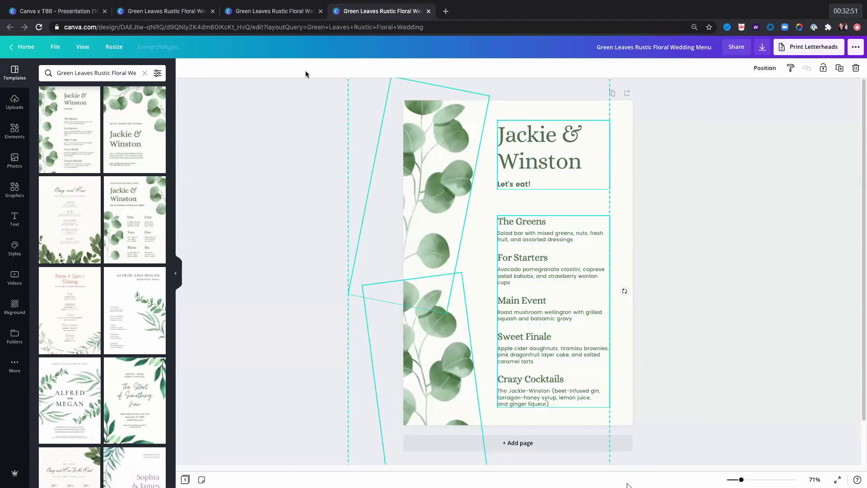
{"action": "left_click", "coordinate": [286, 12]}
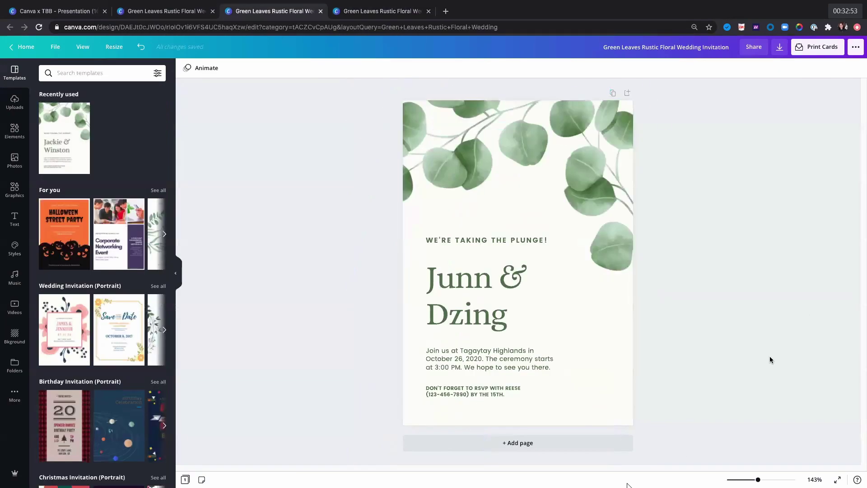
{"action": "left_click", "coordinate": [564, 442]}
{"action": "key", "text": "ctrl+v"}
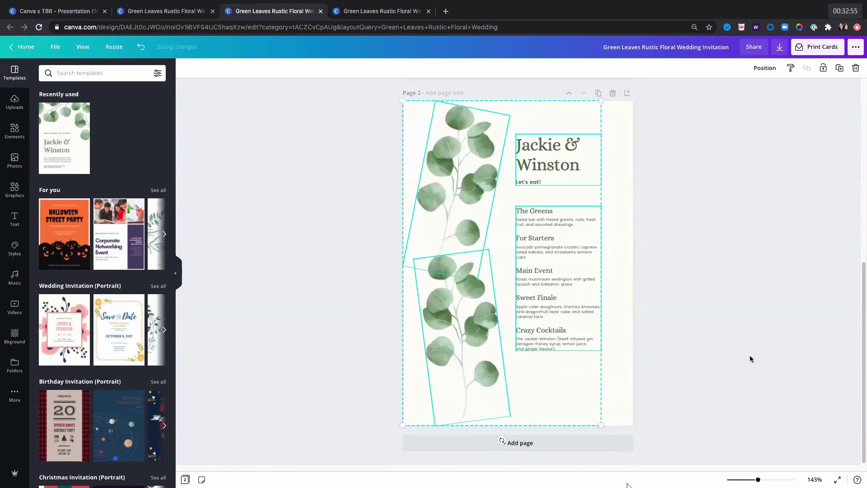
Enlarge all the pasted menu elements together to fill page 2 and adjust their position on the page
{"action": "left_click", "coordinate": [750, 355]}
{"action": "left_click_drag", "start_coordinate": [384, 155], "coordinate": [693, 400]}
{"action": "left_click_drag", "start_coordinate": [601, 425], "coordinate": [659, 434]}
{"action": "left_click_drag", "start_coordinate": [560, 344], "coordinate": [591, 372]}
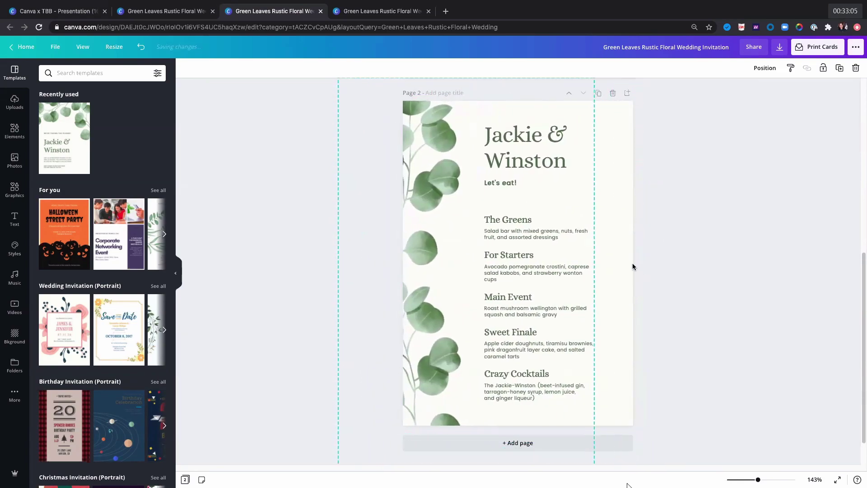
{"action": "key", "text": "ctrl+z"}
{"action": "left_click", "coordinate": [518, 81]}
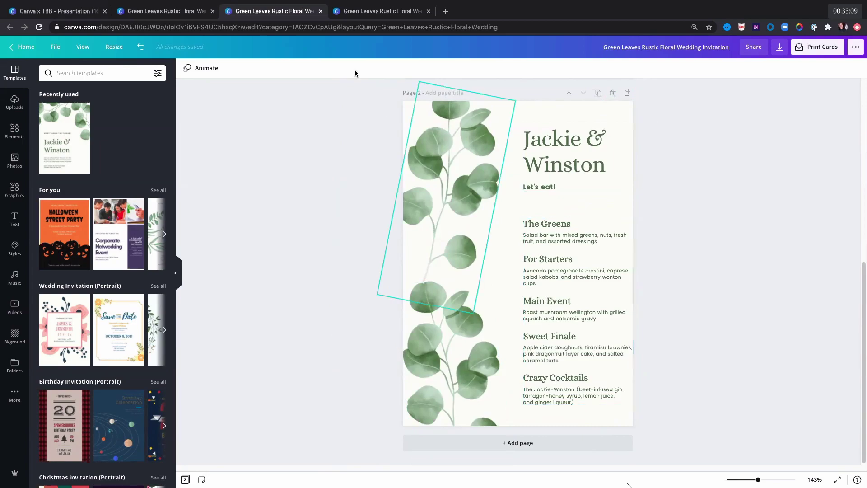
Check the template results for the matching Save the Date and other leafy designs, and return to the invitation design
{"action": "left_click", "coordinate": [185, 11]}
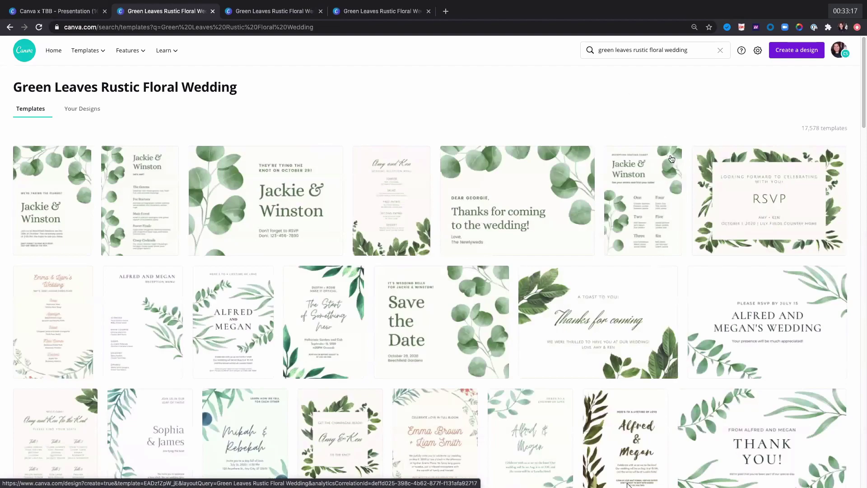
{"action": "right_click", "coordinate": [430, 313]}
{"action": "left_click", "coordinate": [358, 79]}
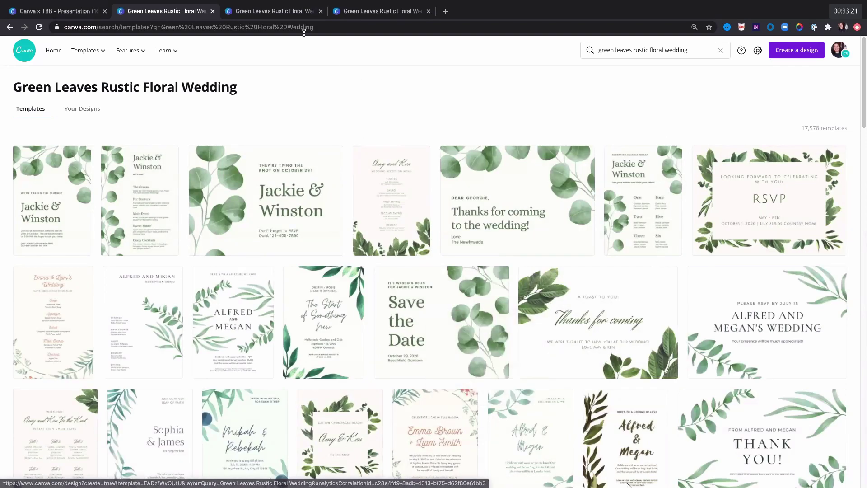
{"action": "left_click", "coordinate": [289, 12]}
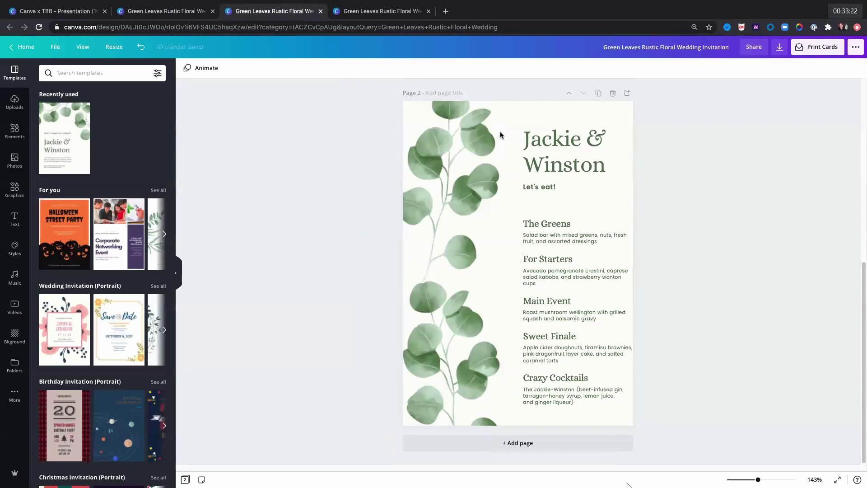
Delete the menu page from the invitation design and check the available resize options
{"action": "left_click", "coordinate": [613, 93]}
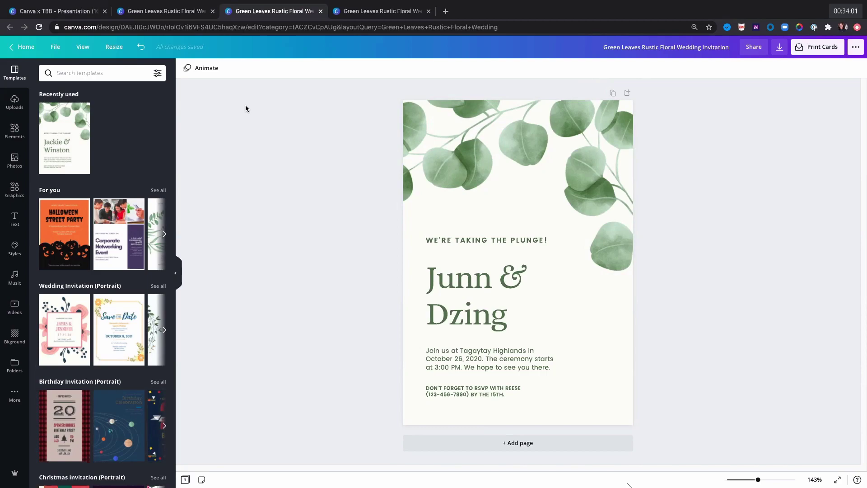
{"action": "left_click", "coordinate": [115, 47]}
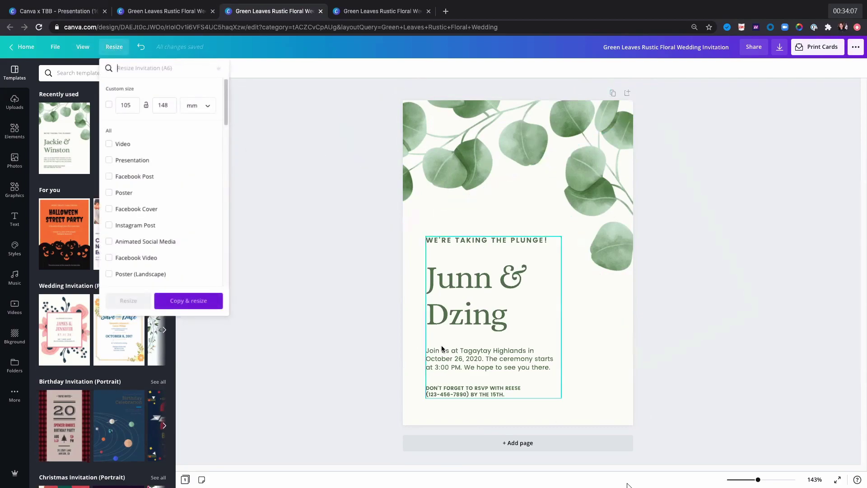
{"action": "left_click", "coordinate": [339, 183]}
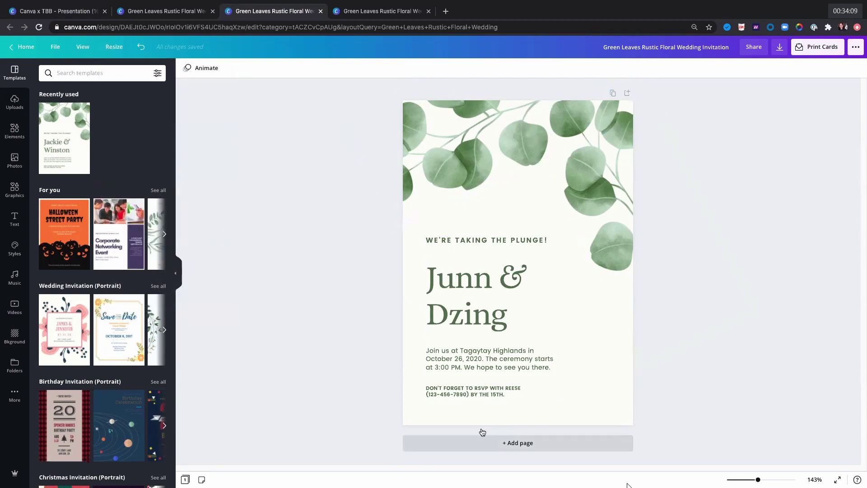
Search the resize formats for "instagram" and select Instagram Post and Instagram Story
{"action": "left_click", "coordinate": [116, 52]}
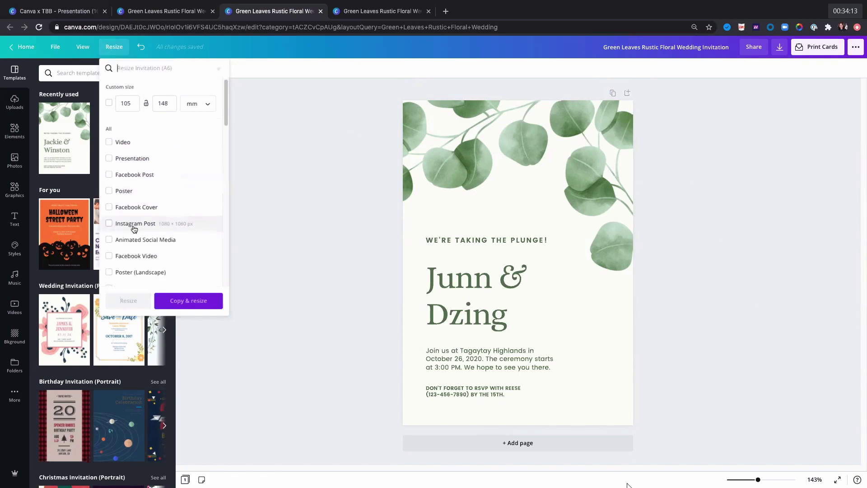
{"action": "scroll", "coordinate": [134, 229], "scroll_direction": "down", "scroll_amount": 3}
{"action": "scroll", "coordinate": [136, 219], "scroll_direction": "up", "scroll_amount": 2}
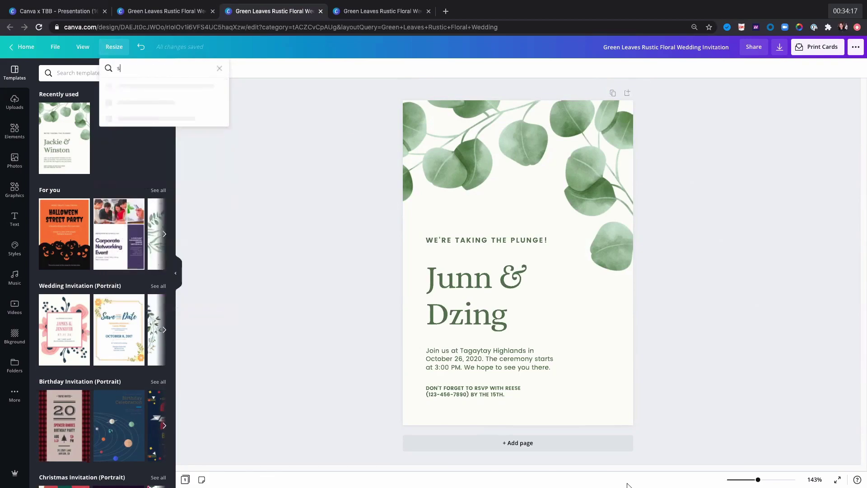
{"action": "type", "text": "instagram"}
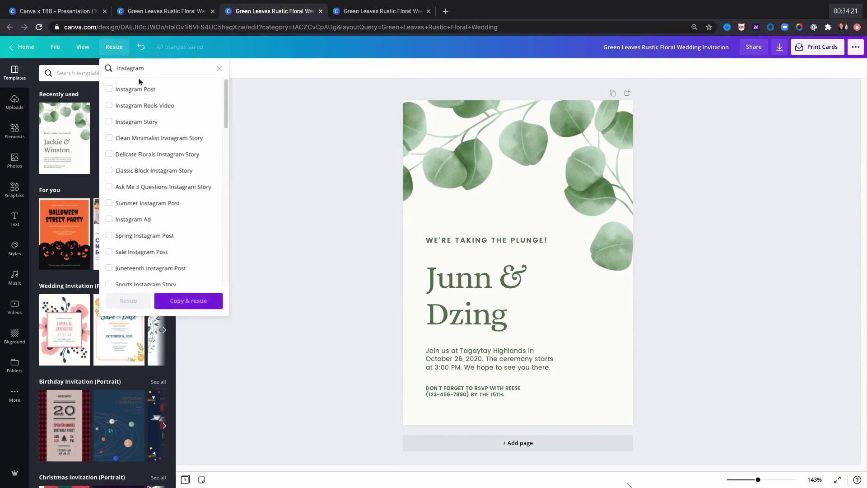
{"action": "left_click", "coordinate": [115, 90]}
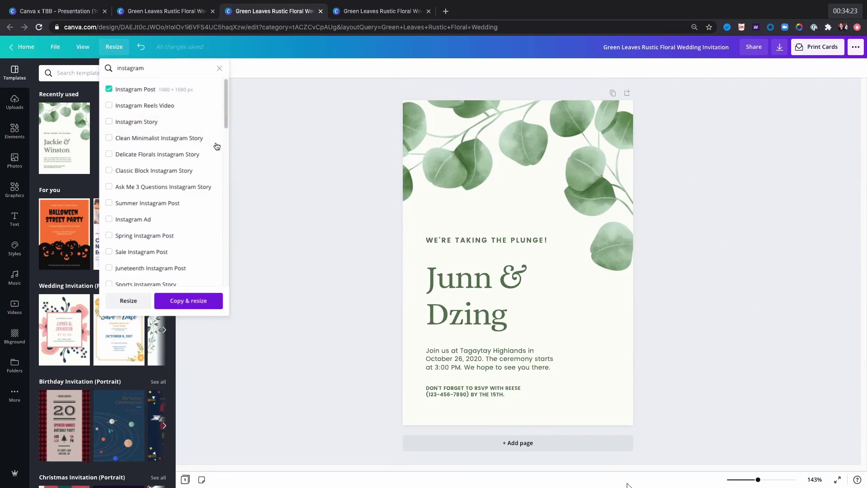
{"action": "left_click", "coordinate": [108, 125]}
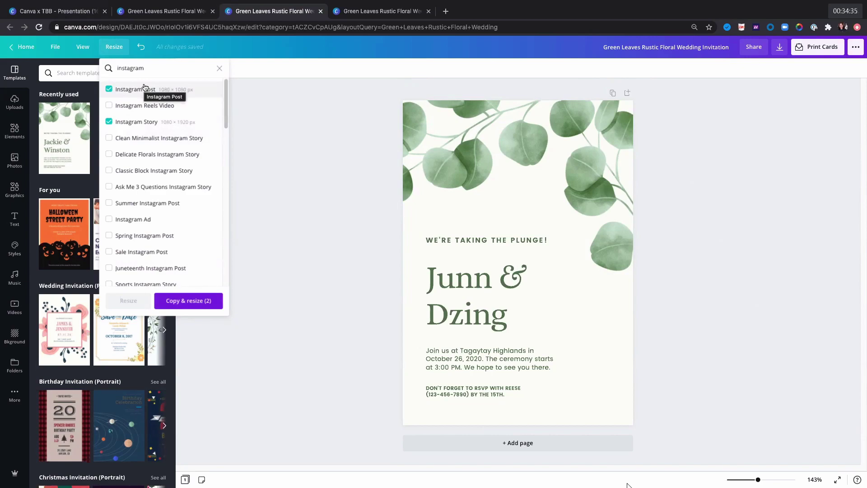
Add the Facebook Event Cover format to the selection and create resized copies of the invitation in all selected formats
{"action": "double_click", "coordinate": [163, 68]}
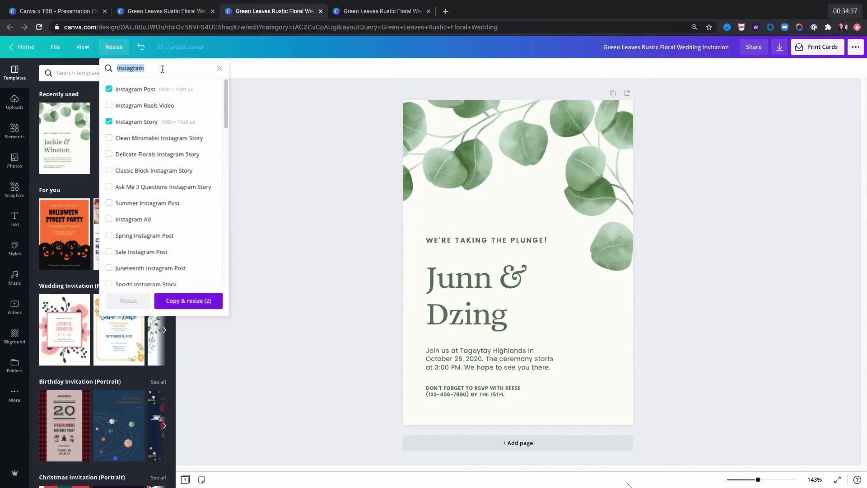
{"action": "type", "text": "d"}
{"action": "key", "text": "BackSpace"}
{"action": "type", "text": "FACEBOOK EVENT"}
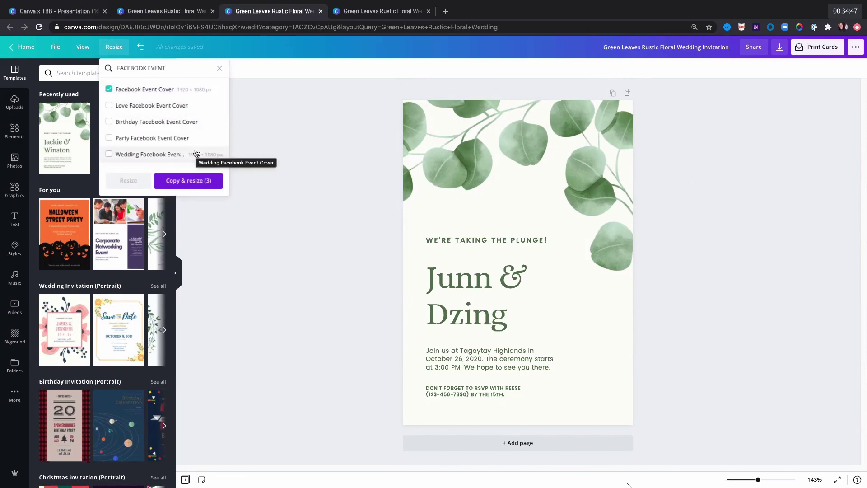
{"action": "left_click", "coordinate": [203, 181]}
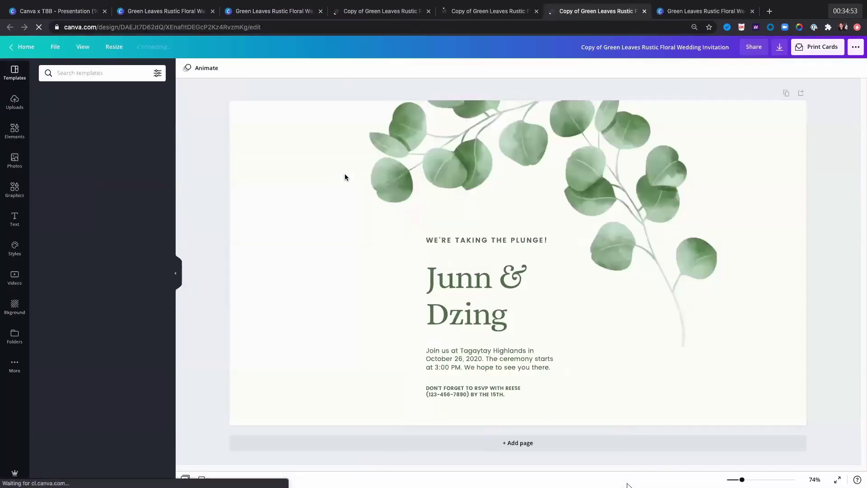
Switch to the Instagram Post copy and enlarge both leaf branches together to span the top of the page
{"action": "left_click", "coordinate": [377, 10]}
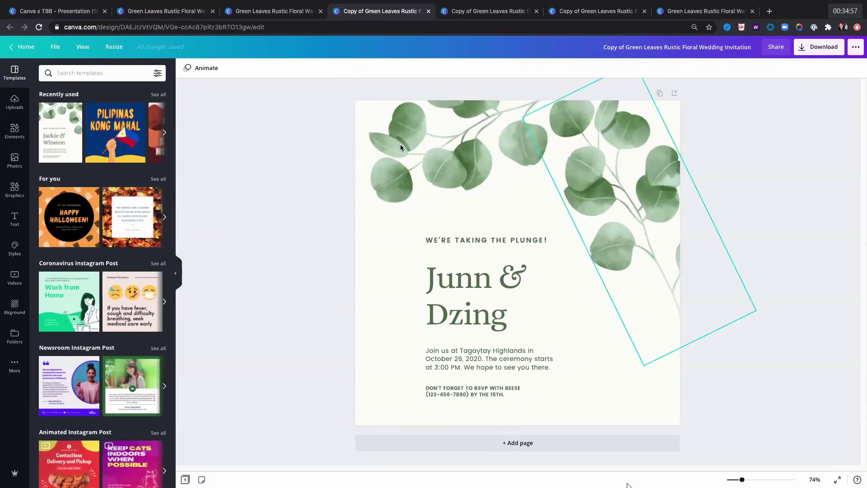
{"action": "left_click_drag", "start_coordinate": [323, 112], "coordinate": [819, 419]}
{"action": "key", "text": "ctrl+z"}
{"action": "left_click", "coordinate": [359, 311]}
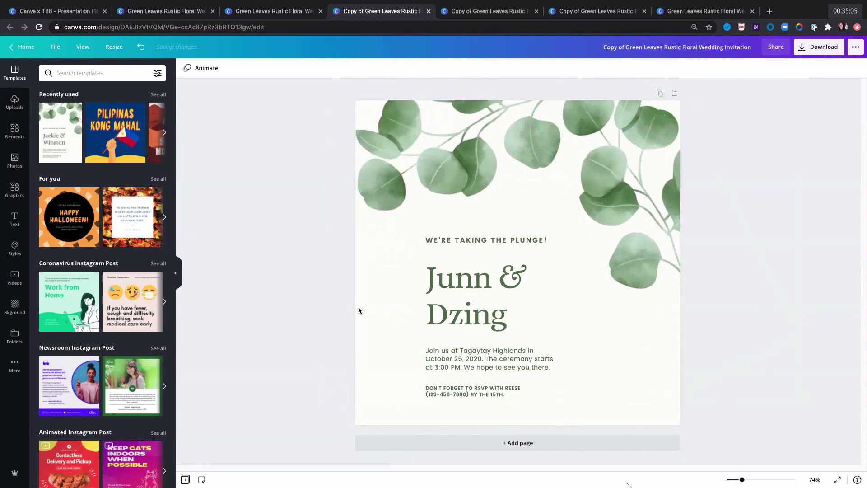
Enlarge the grouped invitation text on the Instagram Post and move it to the lower left of the page, below the leaves
{"action": "left_click_drag", "start_coordinate": [375, 238], "coordinate": [474, 278]}
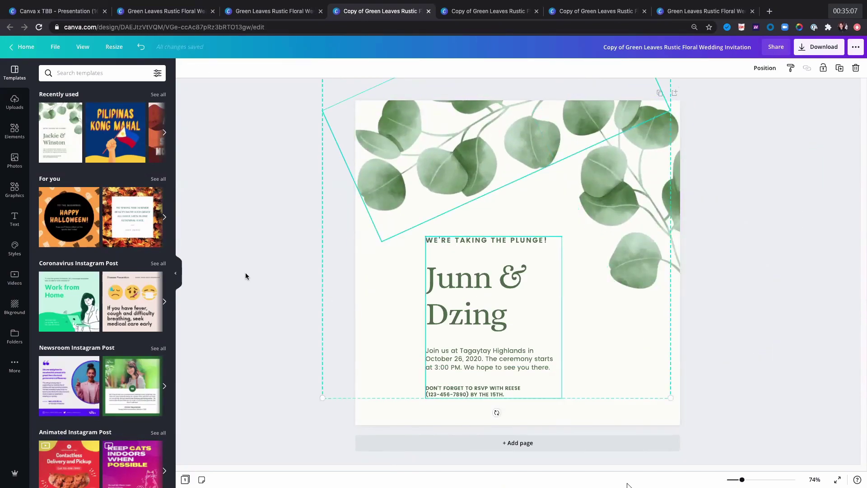
{"action": "left_click", "coordinate": [320, 276]}
{"action": "left_click", "coordinate": [453, 251]}
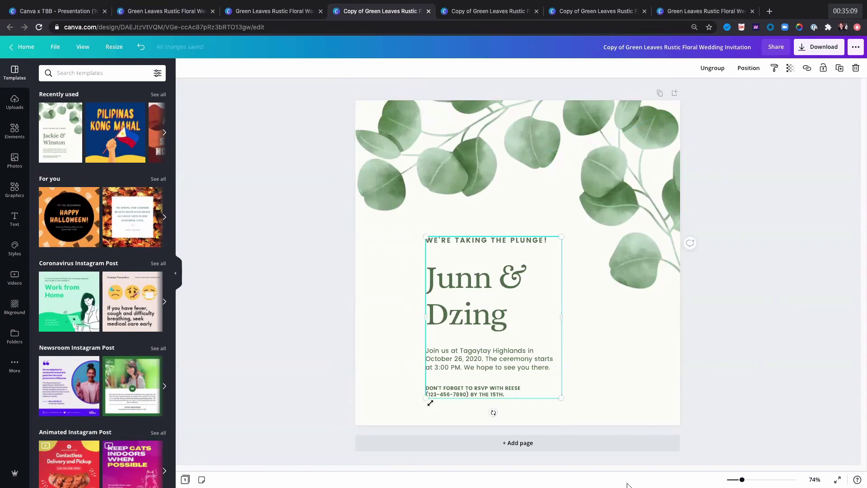
{"action": "left_click_drag", "start_coordinate": [367, 405], "coordinate": [339, 431]}
{"action": "left_click", "coordinate": [451, 358]}
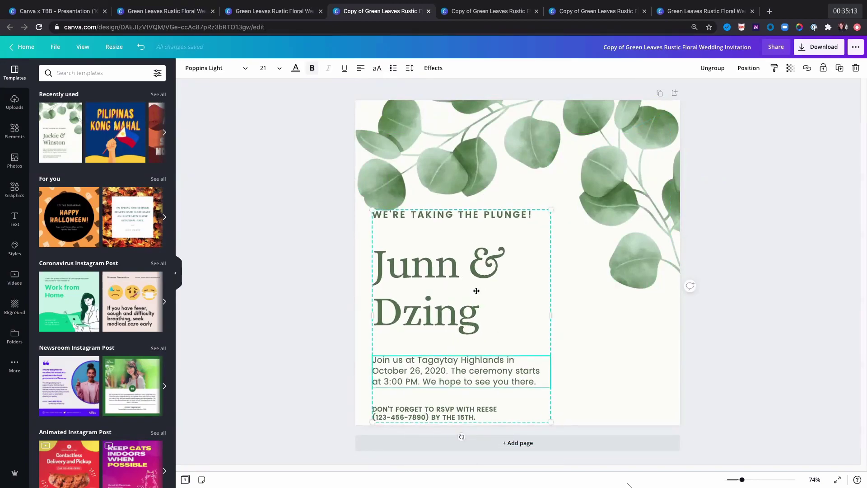
{"action": "left_click", "coordinate": [474, 305]}
{"action": "left_click_drag", "start_coordinate": [474, 305], "coordinate": [475, 308]}
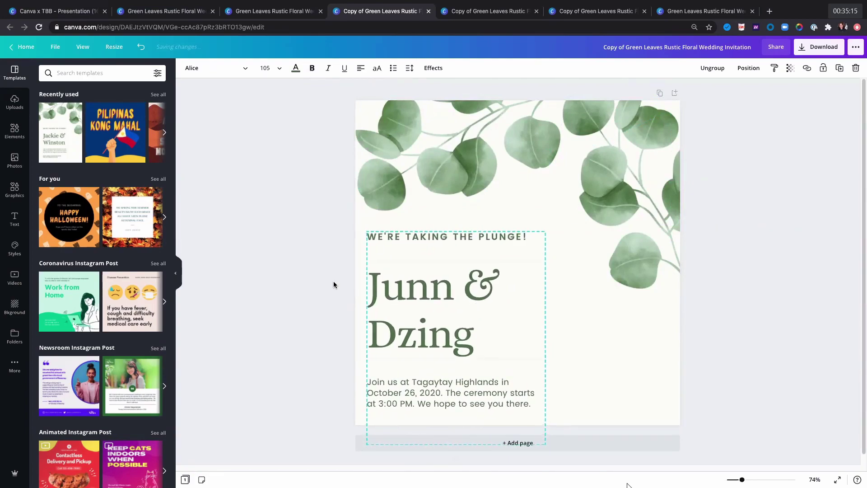
{"action": "left_click", "coordinate": [328, 277]}
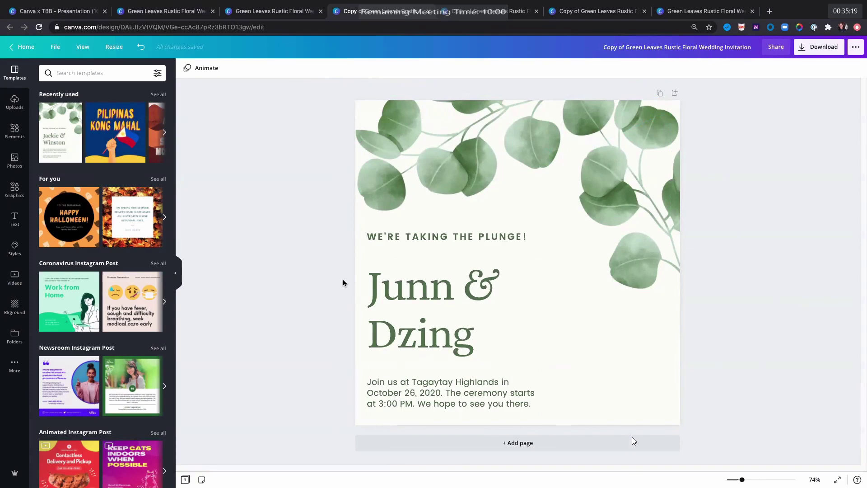
Switch to the Instagram Story copy, enlarge both leaf branches together and reposition them across the top of the page
{"action": "left_click", "coordinate": [493, 15]}
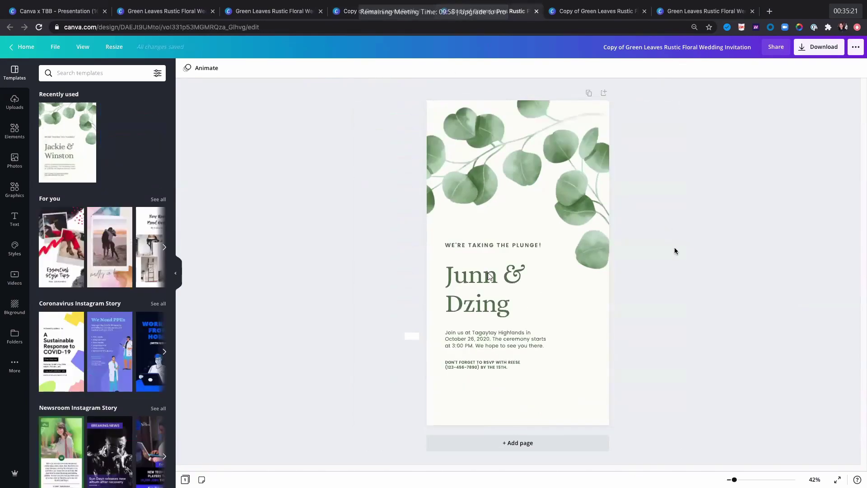
{"action": "left_click", "coordinate": [476, 134]}
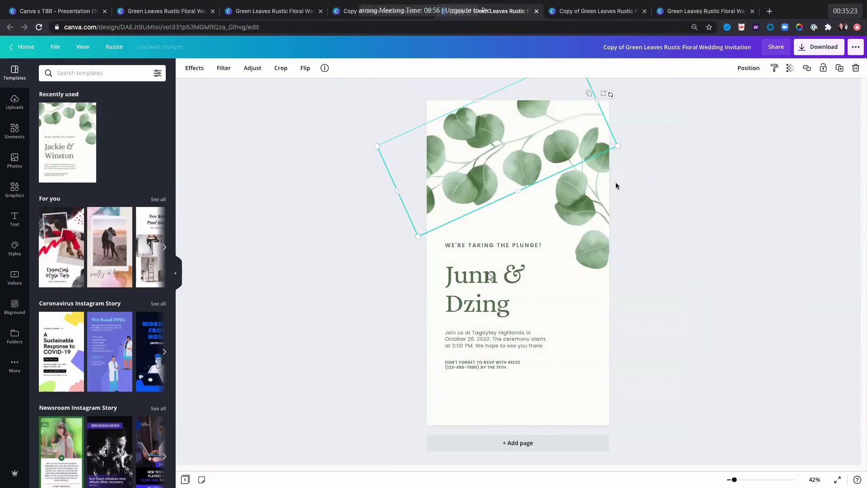
{"action": "left_click", "coordinate": [608, 221], "text": "shift"}
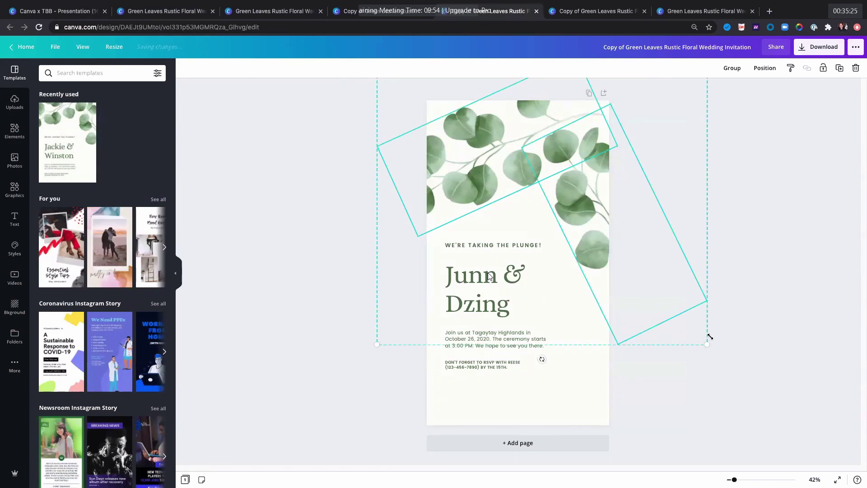
{"action": "left_click_drag", "start_coordinate": [704, 341], "coordinate": [737, 370]}
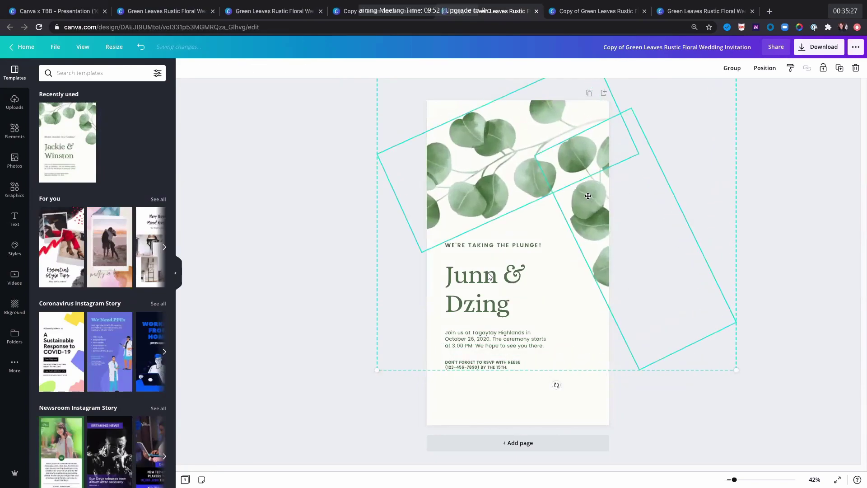
{"action": "key", "text": "Escape"}
Enlarge the grouped invitation text on the Instagram Story and shift it closer to the page's left edge
{"action": "left_click", "coordinate": [536, 246]}
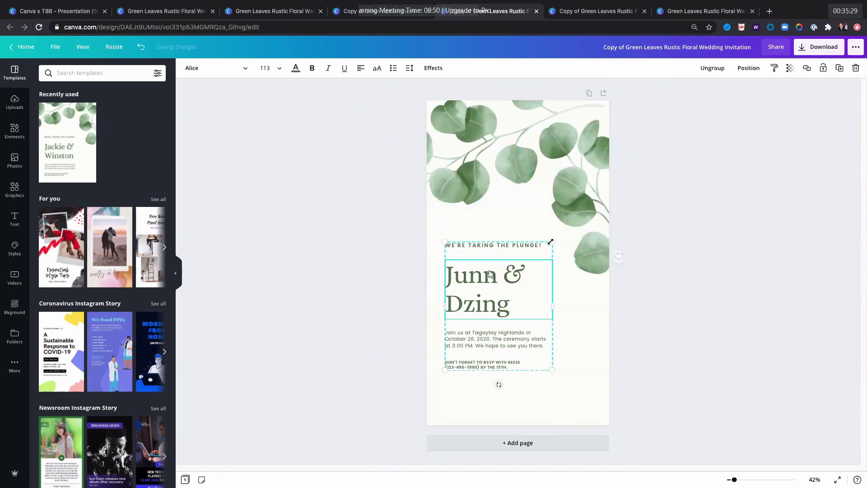
{"action": "left_click_drag", "start_coordinate": [551, 236], "coordinate": [594, 199]}
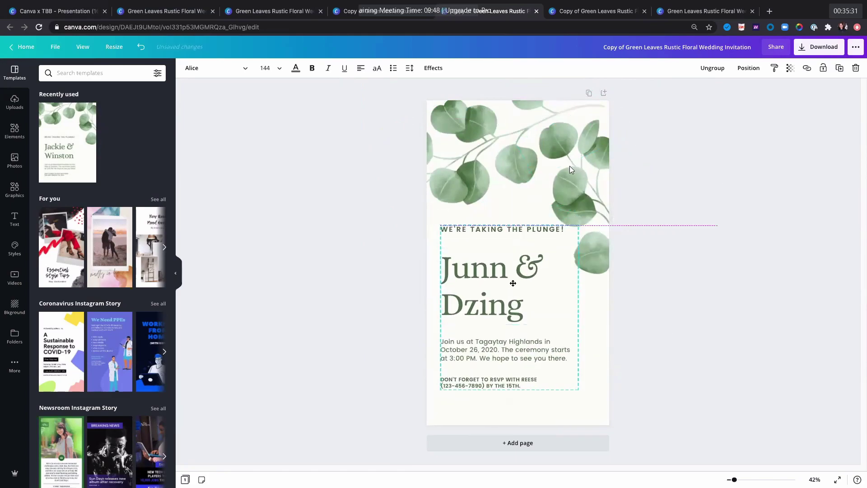
{"action": "left_click", "coordinate": [213, 174]}
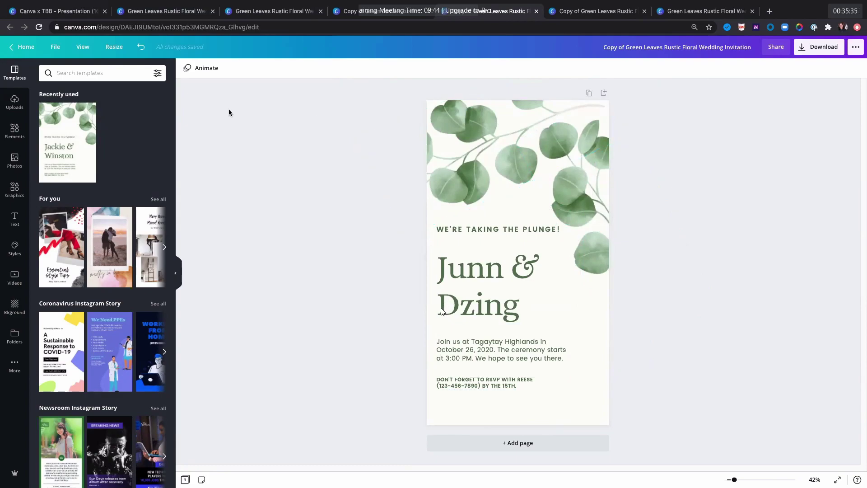
Show the margins on the Instagram Story page and move the leaf branches slightly higher
{"action": "left_click", "coordinate": [84, 47]}
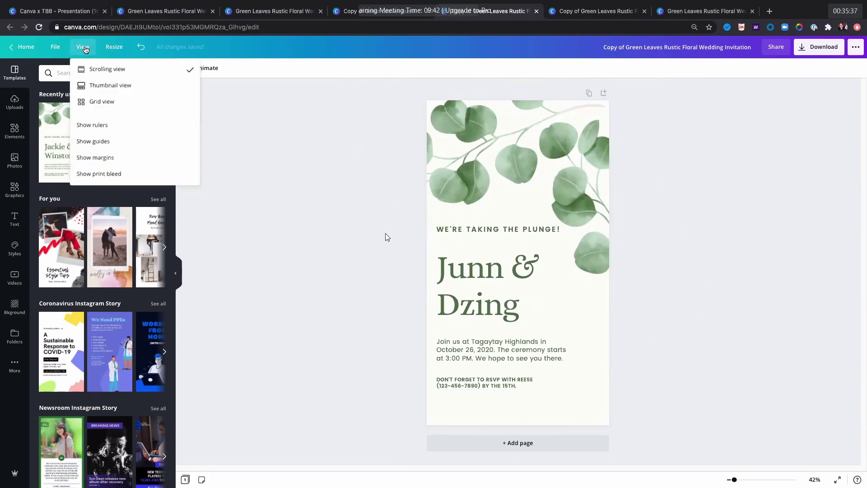
{"action": "left_click", "coordinate": [106, 159]}
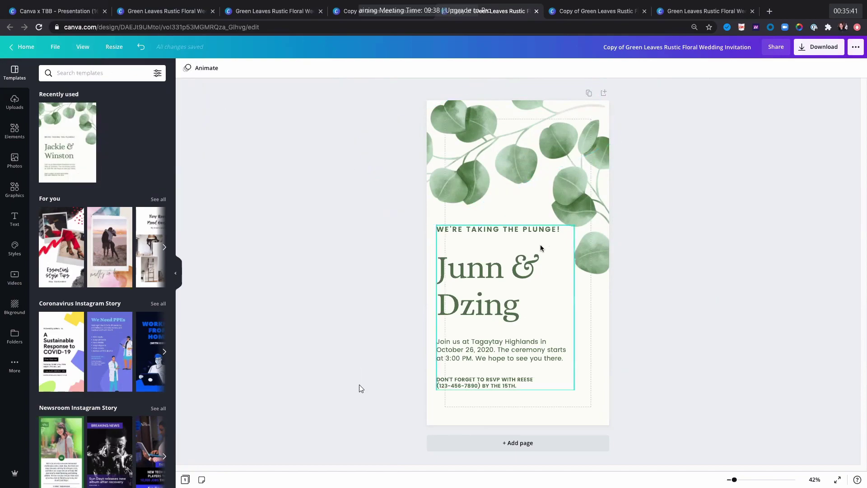
{"action": "left_click", "coordinate": [565, 97]}
{"action": "mouse_move", "coordinate": [597, 183]}
{"action": "left_mouse_down"}
{"action": "mouse_move", "coordinate": [611, 180]}
{"action": "mouse_move", "coordinate": [601, 165]}
{"action": "mouse_move", "coordinate": [598, 178]}
{"action": "left_mouse_up"}
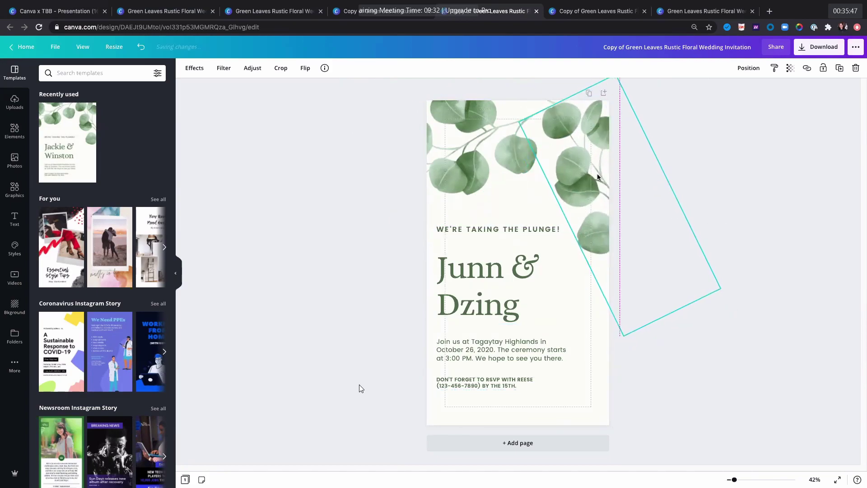
Shrink the Instagram Story's text group slightly and position it inside the page margins
{"action": "left_click", "coordinate": [564, 235]}
{"action": "left_click_drag", "start_coordinate": [574, 219], "coordinate": [568, 232]}
{"action": "left_click_drag", "start_coordinate": [530, 260], "coordinate": [543, 250]}
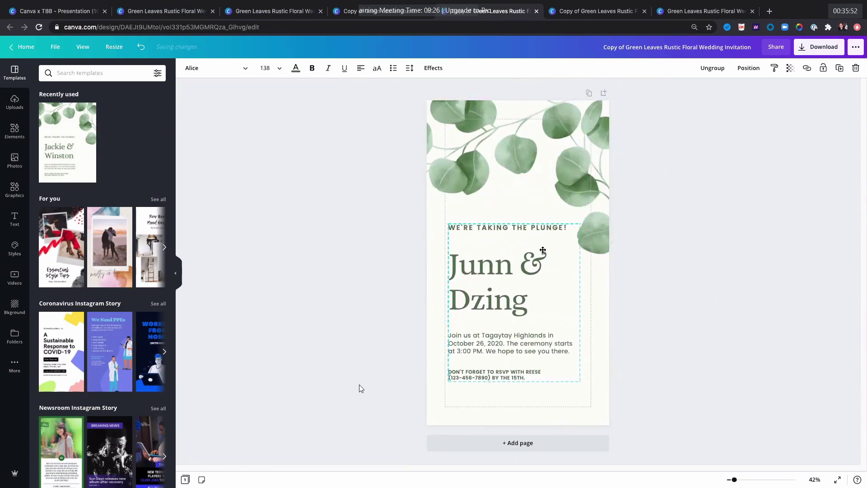
{"action": "left_click", "coordinate": [628, 276]}
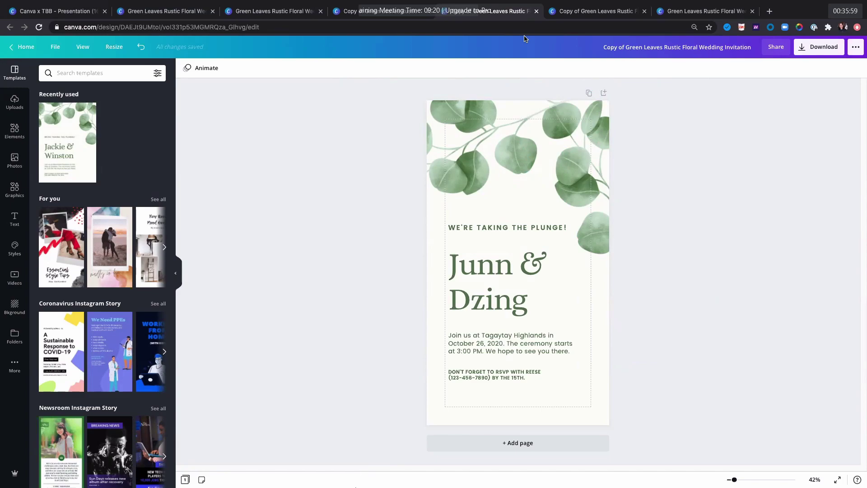
Switch to the Facebook Event Cover copy, enlarge both leaf branches together and reposition them in the page's upper-right corner
{"action": "left_click", "coordinate": [596, 13]}
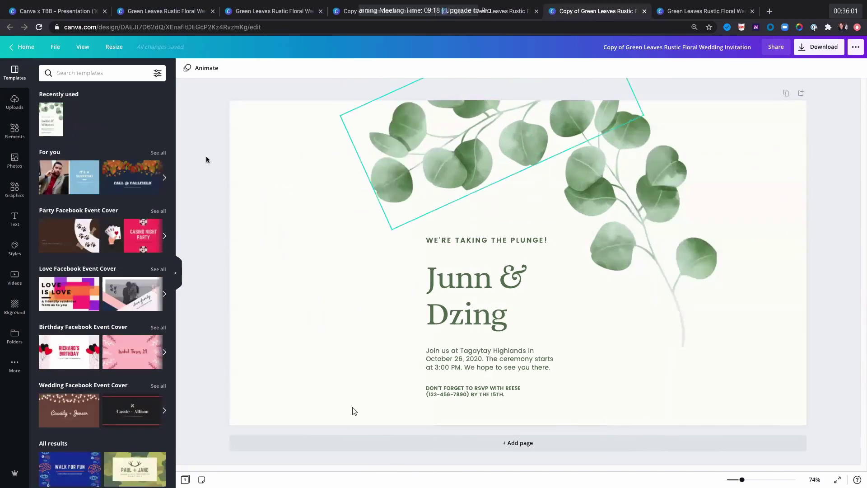
{"action": "left_click", "coordinate": [456, 134]}
{"action": "left_click", "coordinate": [524, 183], "text": "shift"}
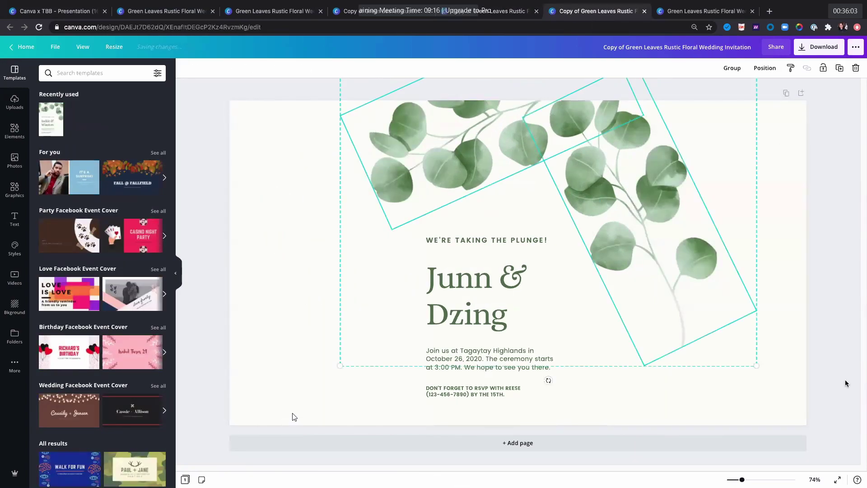
{"action": "left_click_drag", "start_coordinate": [843, 420], "coordinate": [860, 461]}
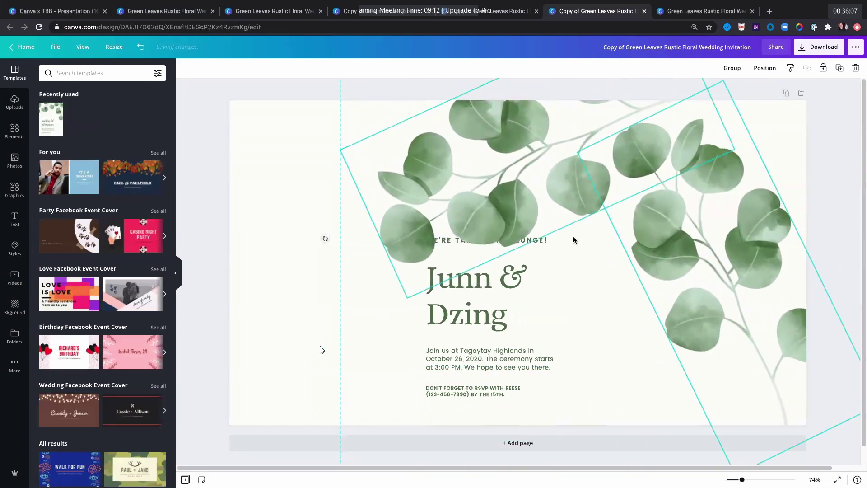
{"action": "key", "text": "ctrl+z"}
{"action": "key", "text": "ctrl+shift+z"}
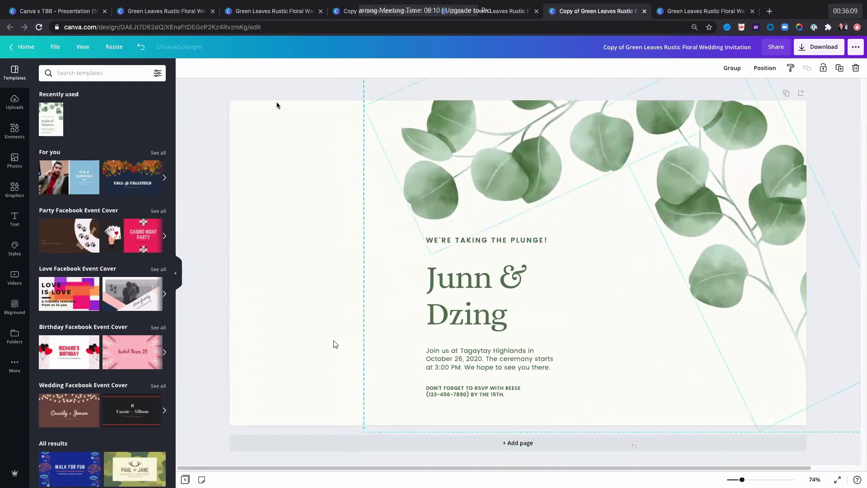
{"action": "key", "text": "ctrl+z"}
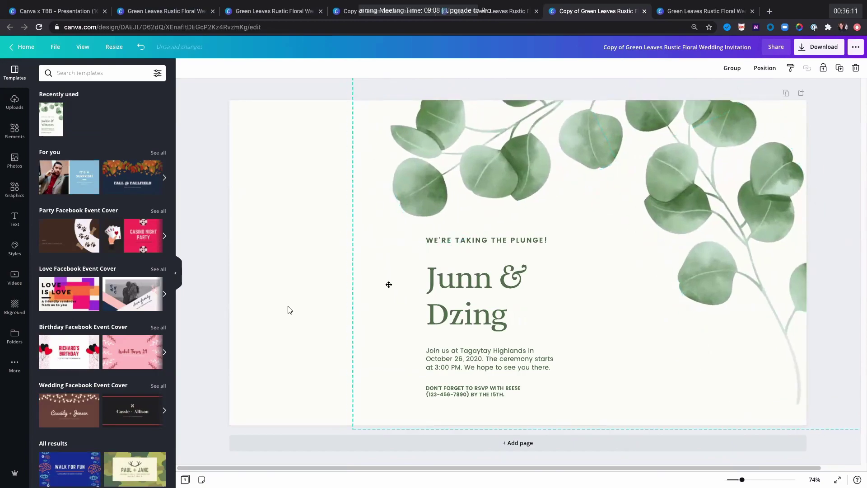
{"action": "key", "text": "ctrl+z"}
Widen the grouped invitation text on the Facebook Event Cover and put the couple's names on a single line
{"action": "left_click_drag", "start_coordinate": [440, 296], "coordinate": [675, 296]}
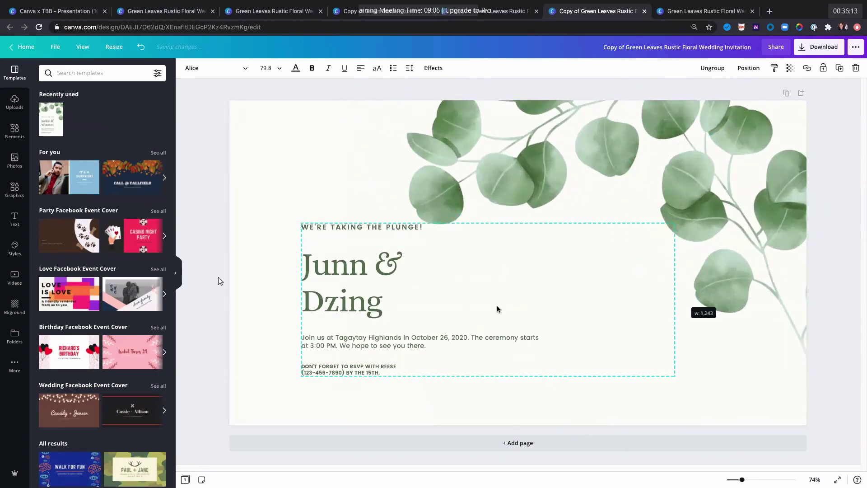
{"action": "left_click", "coordinate": [484, 278]}
{"action": "key", "text": "Delete"}
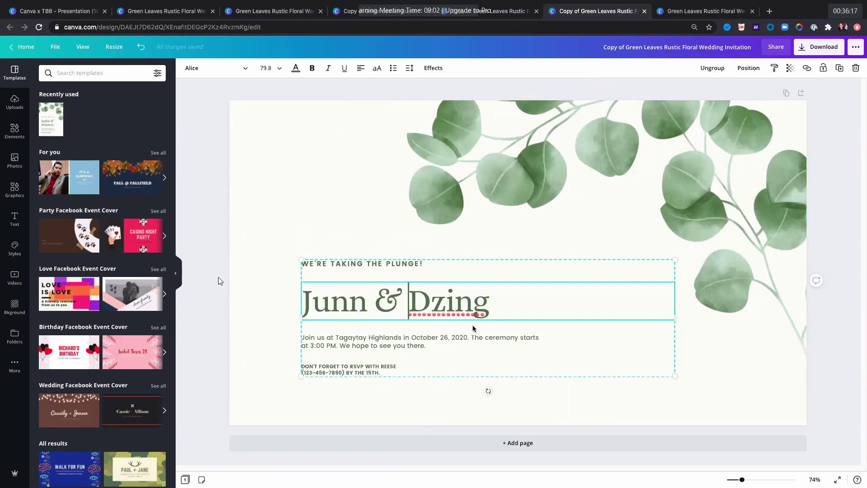
Enlarge the Facebook Event Cover's text group and move it higher on the page
{"action": "left_click_drag", "start_coordinate": [685, 385], "coordinate": [773, 413]}
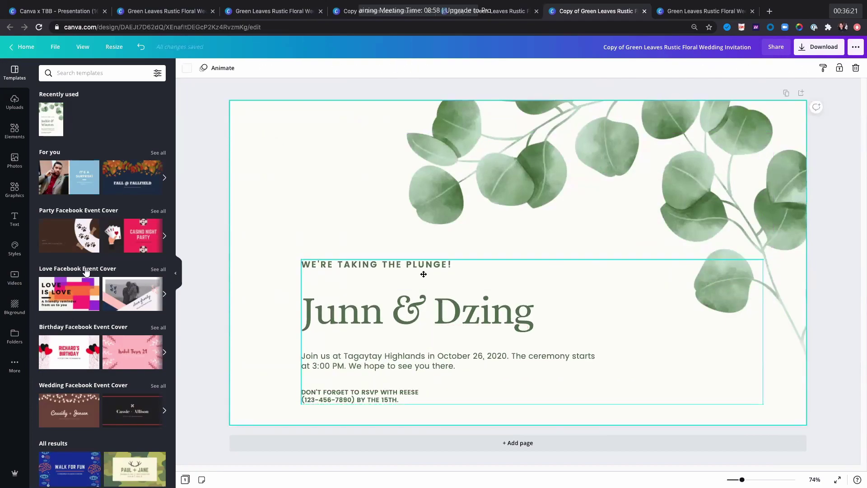
{"action": "left_click_drag", "start_coordinate": [422, 272], "coordinate": [427, 233]}
Move the upper leaf branch left, rotate it nearly horizontal and place it along the cover's top edge above the text
{"action": "left_click", "coordinate": [480, 159]}
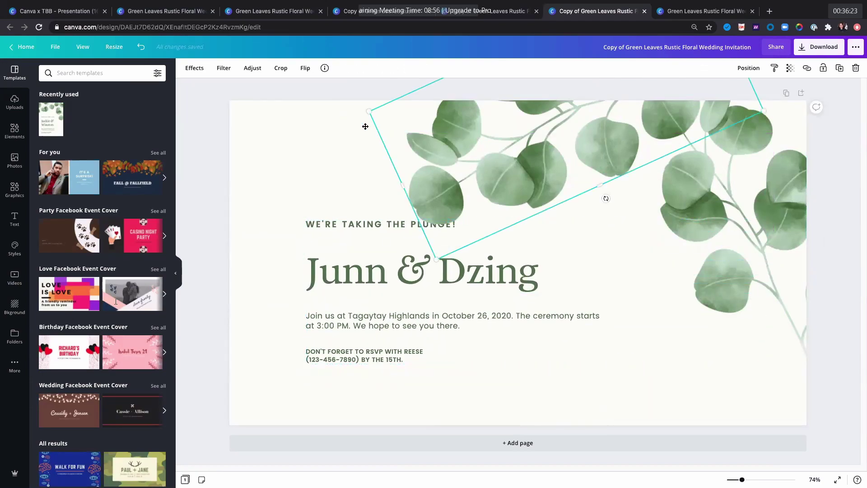
{"action": "left_click_drag", "start_coordinate": [365, 127], "coordinate": [214, 198]}
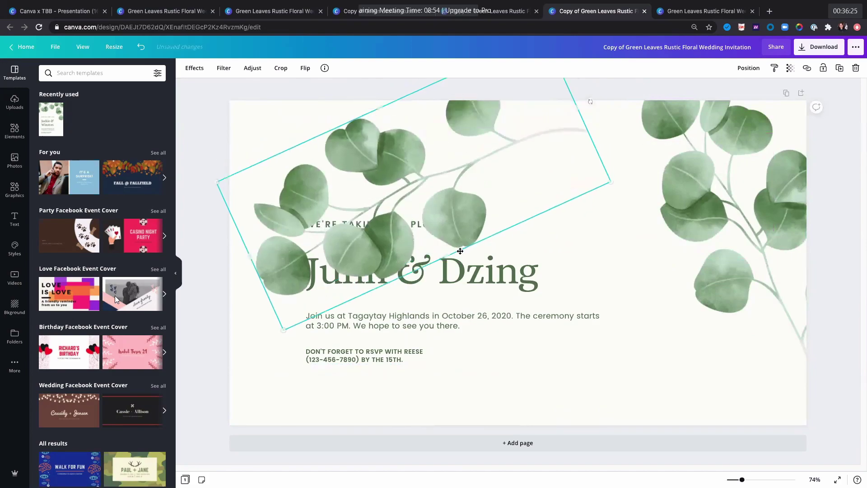
{"action": "left_click_drag", "start_coordinate": [460, 251], "coordinate": [469, 270]}
{"action": "left_click_drag", "start_coordinate": [594, 118], "coordinate": [616, 180]}
{"action": "left_click_drag", "start_coordinate": [461, 178], "coordinate": [546, 83]}
Shift the side leaf branch inward on the event cover and nudge the text group up toward the top branch
{"action": "left_click", "coordinate": [748, 240]}
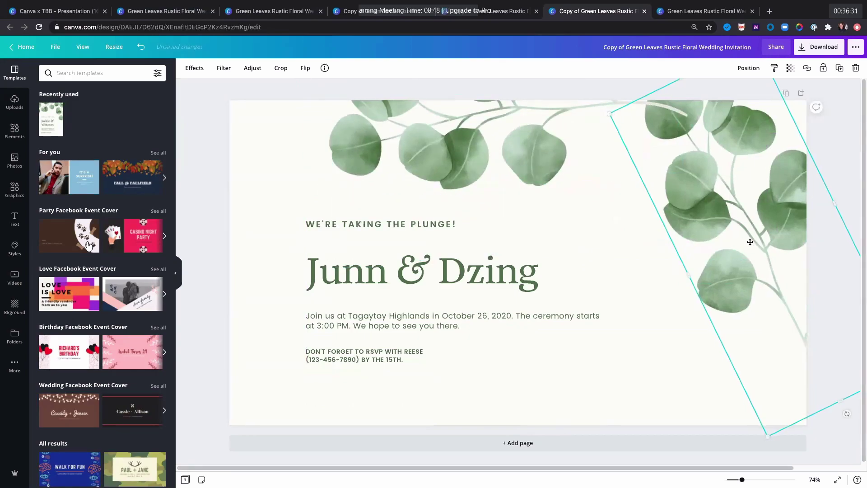
{"action": "left_click_drag", "start_coordinate": [750, 242], "coordinate": [736, 246]}
{"action": "left_click", "coordinate": [460, 251]}
{"action": "mouse_move", "coordinate": [460, 250]}
{"action": "left_mouse_down"}
{"action": "mouse_move", "coordinate": [474, 252]}
{"action": "mouse_move", "coordinate": [467, 239]}
{"action": "left_mouse_up"}
{"action": "left_click", "coordinate": [441, 156]}
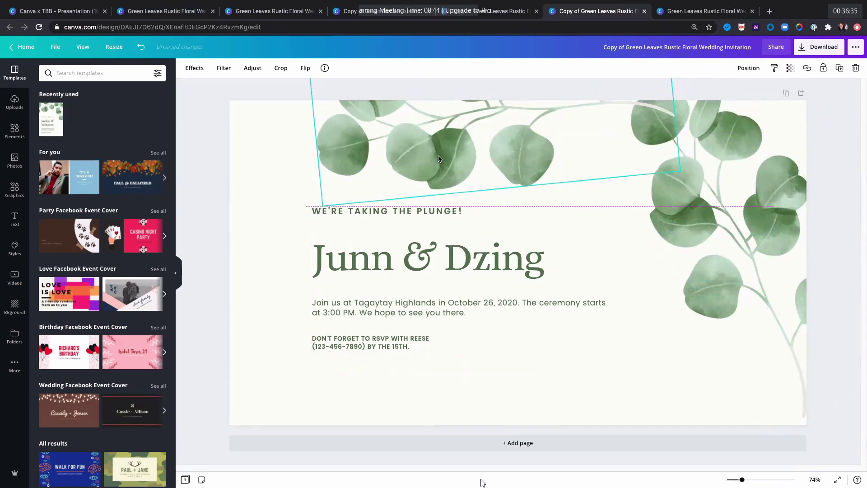
{"action": "left_click_drag", "start_coordinate": [741, 202], "coordinate": [716, 206]}
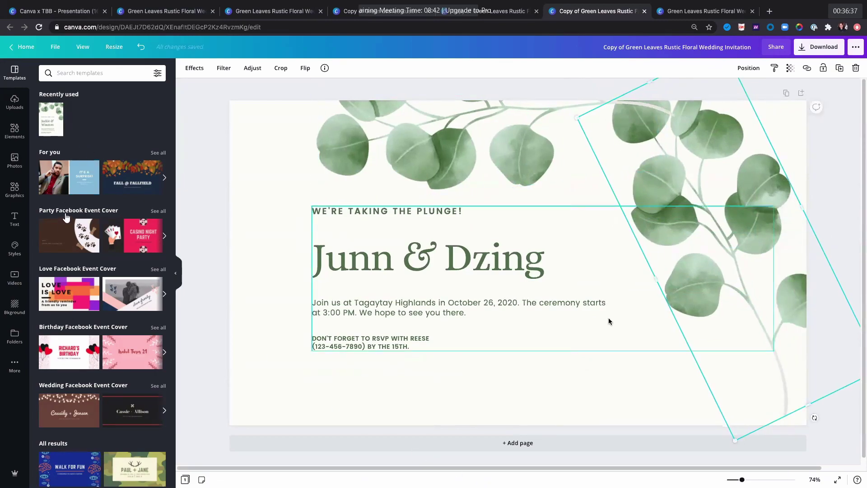
Nudge the text group slightly right and lower the side leaf branch so its stem reaches the page's bottom edge
{"action": "left_click", "coordinate": [526, 291]}
{"action": "left_click_drag", "start_coordinate": [527, 291], "coordinate": [531, 290]}
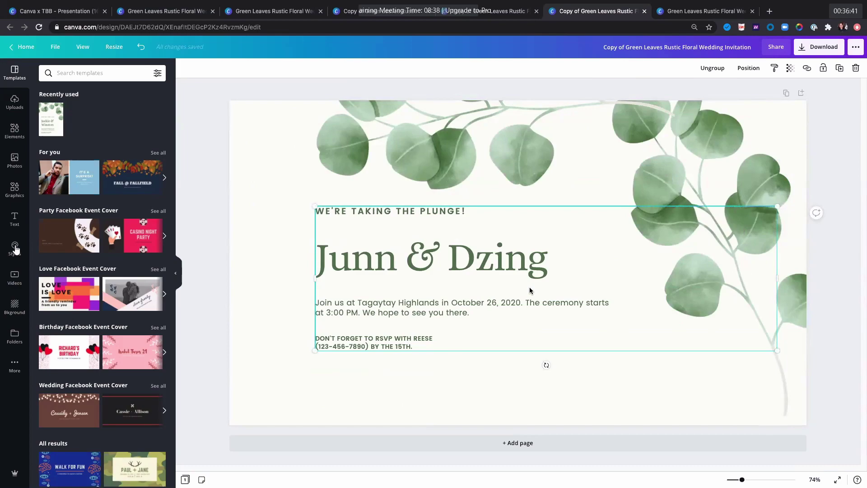
{"action": "left_click", "coordinate": [693, 350]}
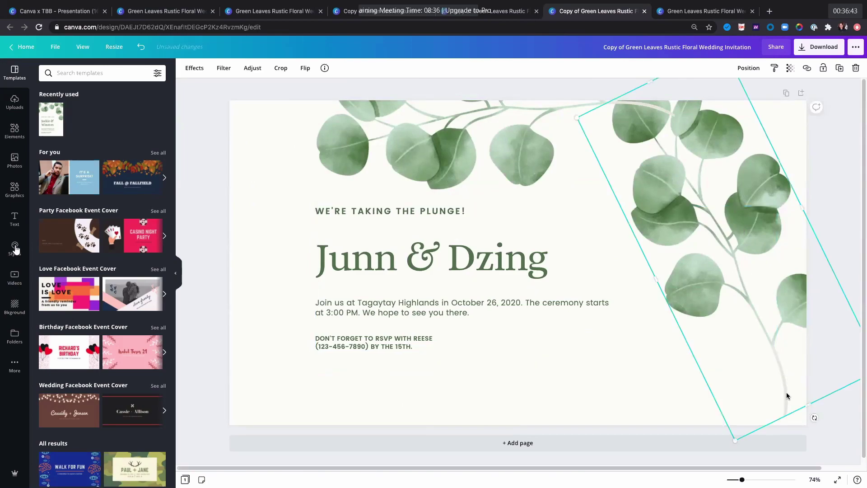
{"action": "left_click_drag", "start_coordinate": [787, 395], "coordinate": [784, 402]}
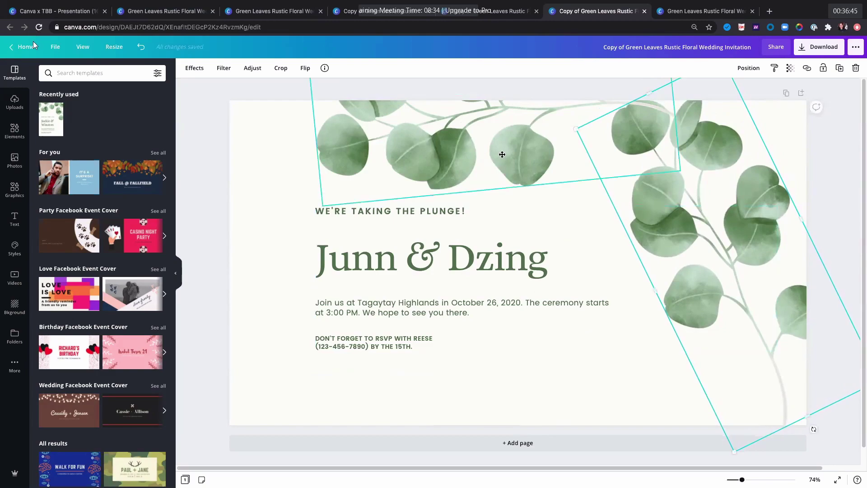
Align the text group's left edge with the top leaf branch and lower the text slightly on the event cover
{"action": "left_click_drag", "start_coordinate": [488, 192], "coordinate": [487, 200]}
{"action": "left_click", "coordinate": [424, 281]}
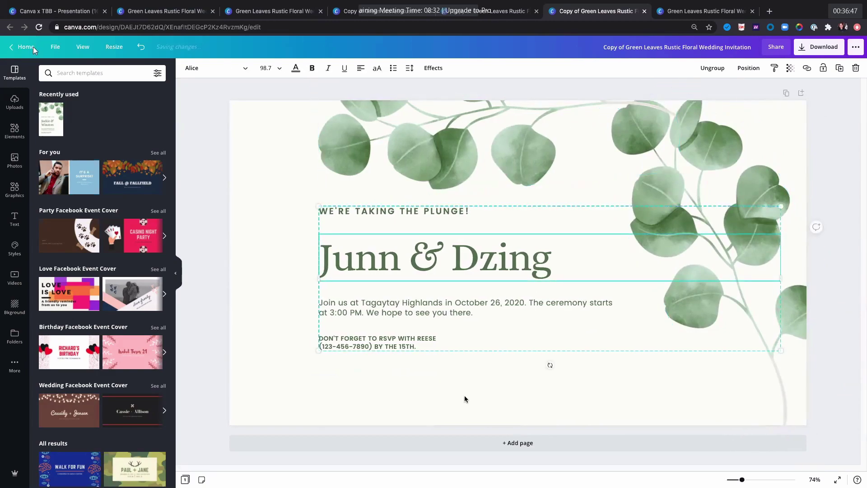
{"action": "left_click", "coordinate": [481, 356]}
{"action": "left_click_drag", "start_coordinate": [481, 334], "coordinate": [480, 340]}
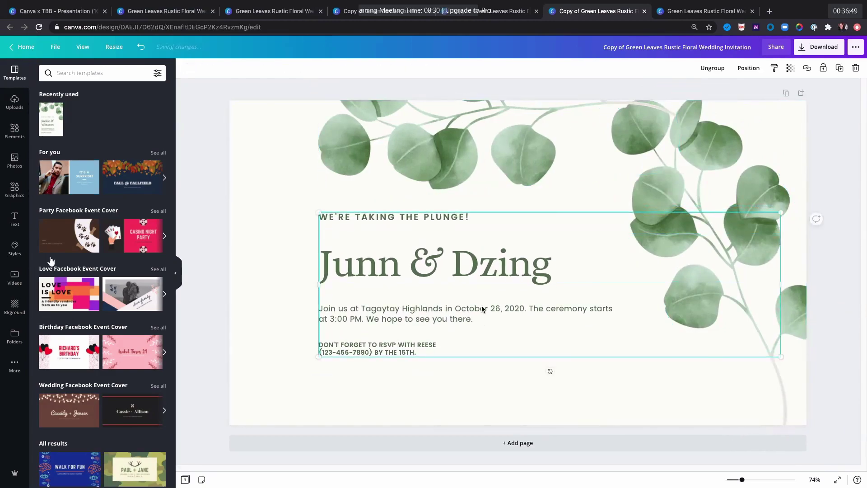
{"action": "left_click", "coordinate": [197, 222]}
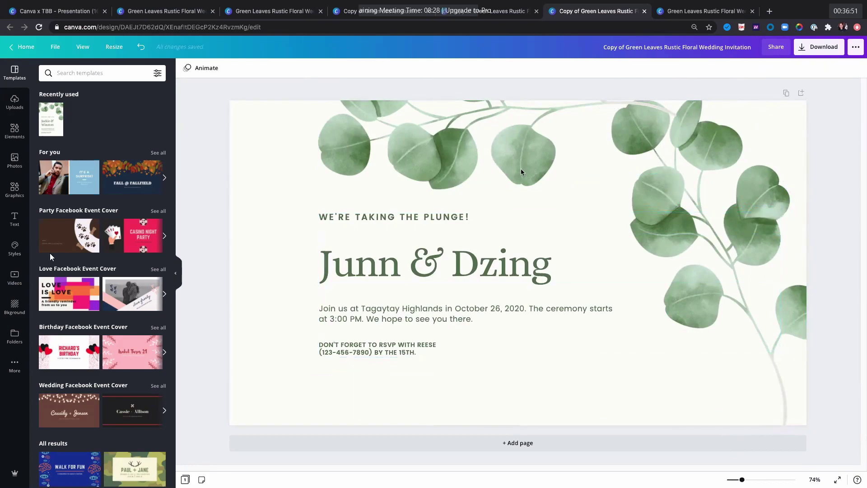
Switch to the Green Leaves Rustic Floral Wedding Menu design and close it
{"action": "mouse_move", "coordinate": [696, 4]}
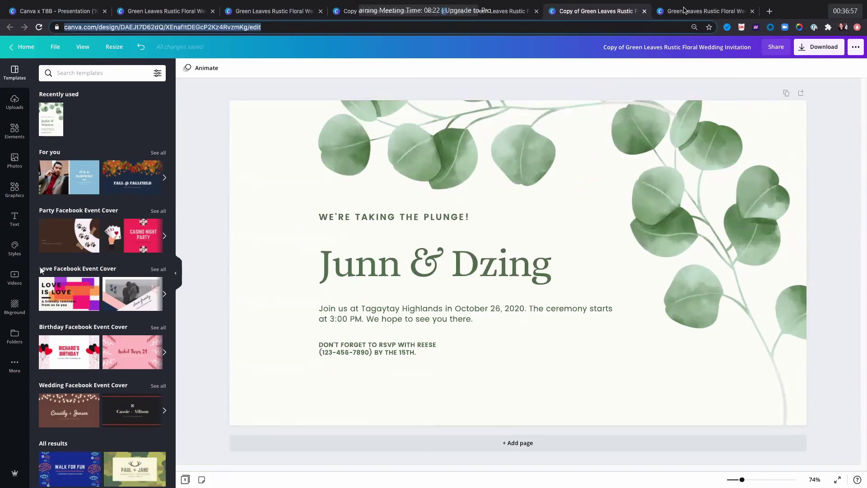
{"action": "left_click", "coordinate": [672, 19]}
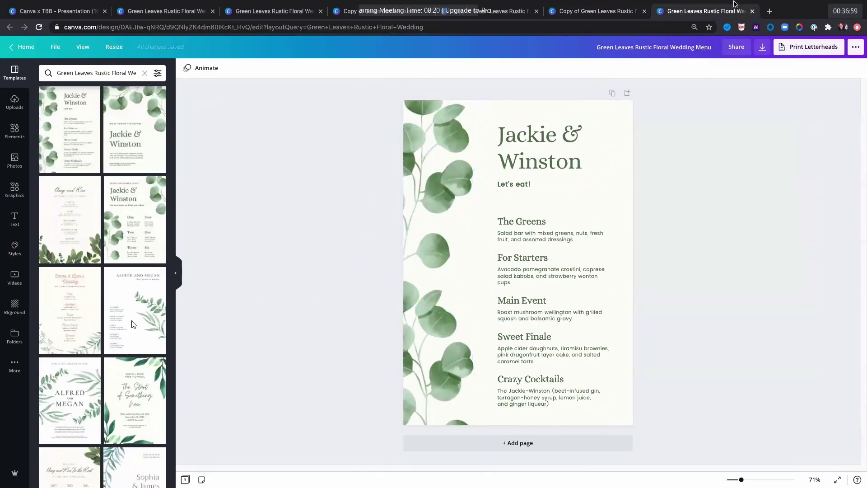
{"action": "key", "text": "ctrl+w"}
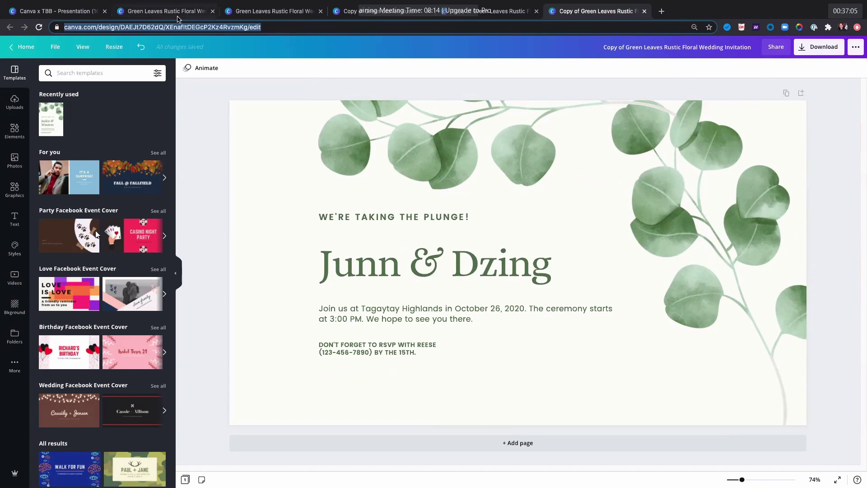
Return to the template search results and search the templates for "rustic wedding"
{"action": "left_click", "coordinate": [176, 11]}
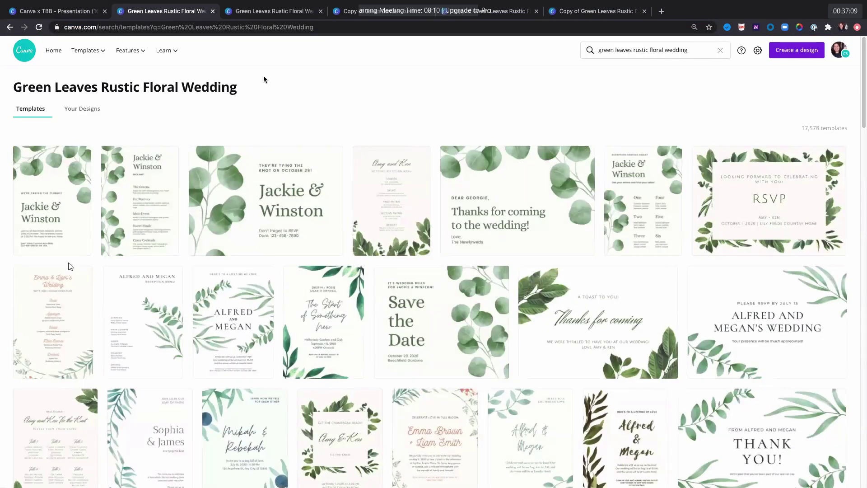
{"action": "left_click", "coordinate": [282, 11]}
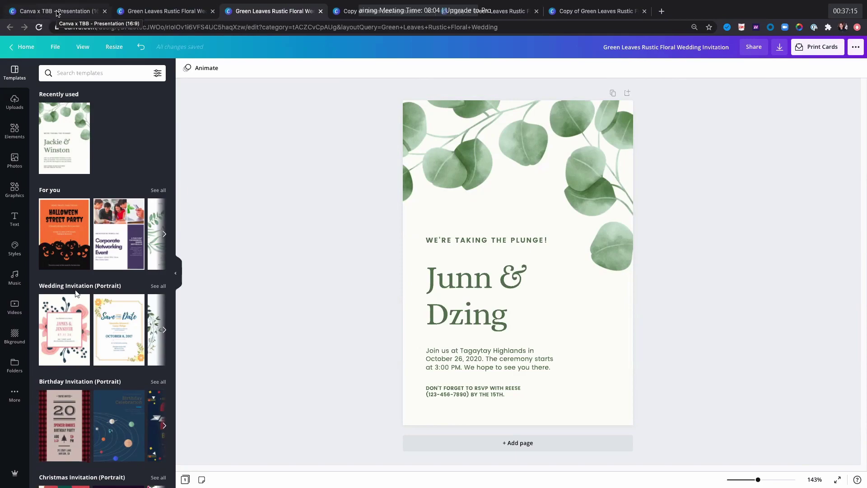
{"action": "left_click", "coordinate": [163, 10]}
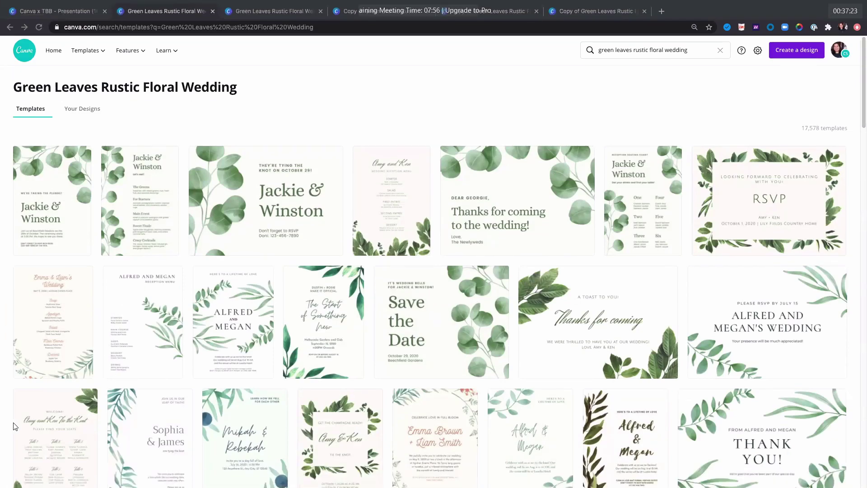
{"action": "left_click", "coordinate": [636, 50]}
{"action": "type", "text": "RUSTIC"}
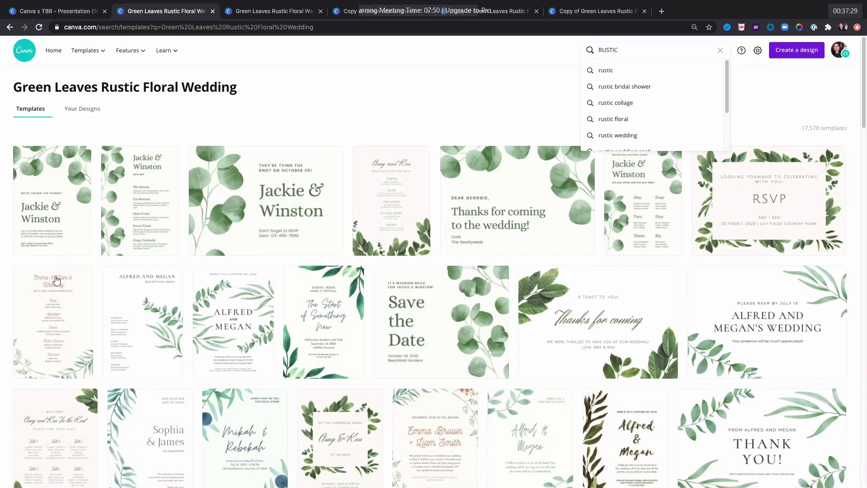
{"action": "type", "text": " WEDDING"}
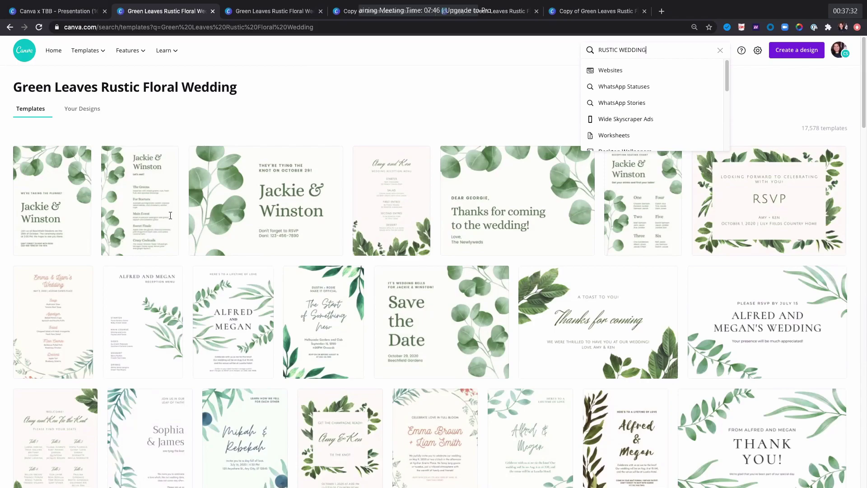
{"action": "key", "text": "Return"}
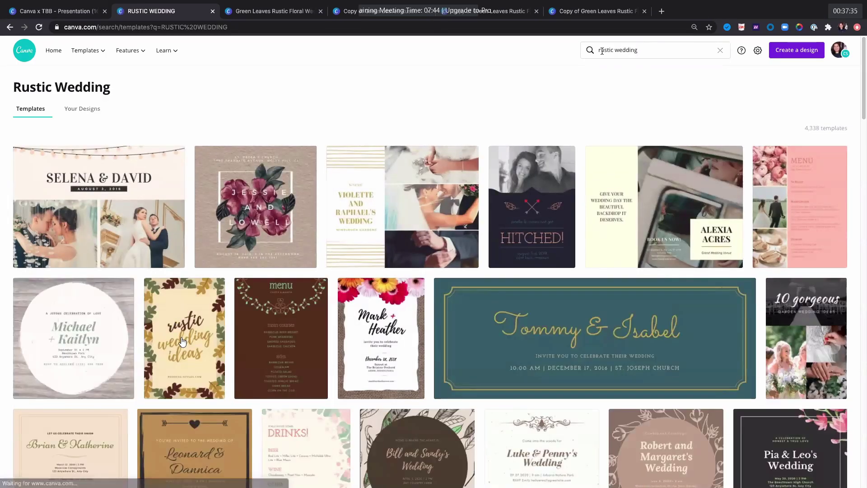
Change the template search to "floral wedding" and browse the matching designs
{"action": "key", "text": "BackSpace"}
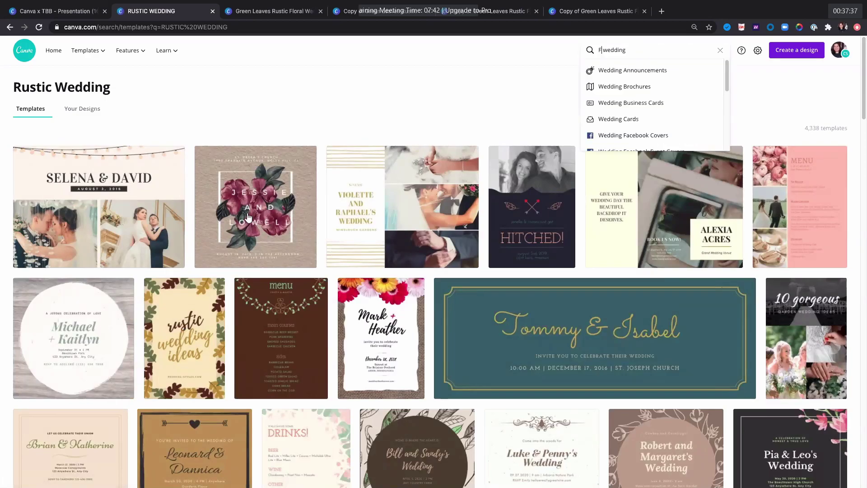
{"action": "type", "text": "FLORAL"}
{"action": "key", "text": "Return"}
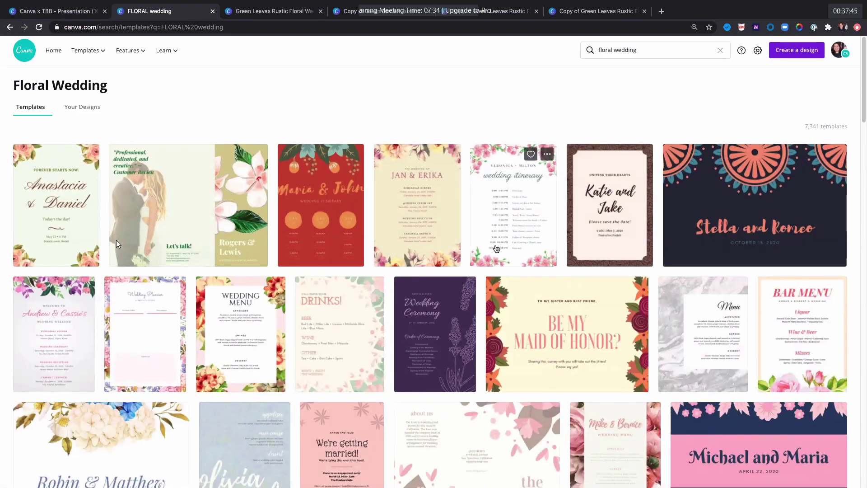
{"action": "scroll", "coordinate": [128, 246], "scroll_direction": "down", "scroll_amount": 5}
{"action": "scroll", "coordinate": [51, 256], "scroll_direction": "up", "scroll_amount": 5}
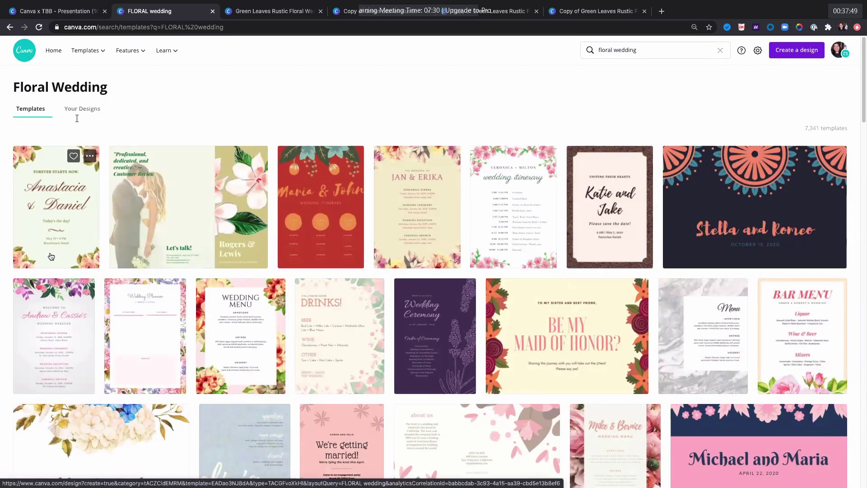
Search the templates for "rustic wedding" again and open the Rustic Wedding Ideas Blog Graphic template
{"action": "left_click", "coordinate": [672, 49]}
{"action": "type", "text": "UST"}
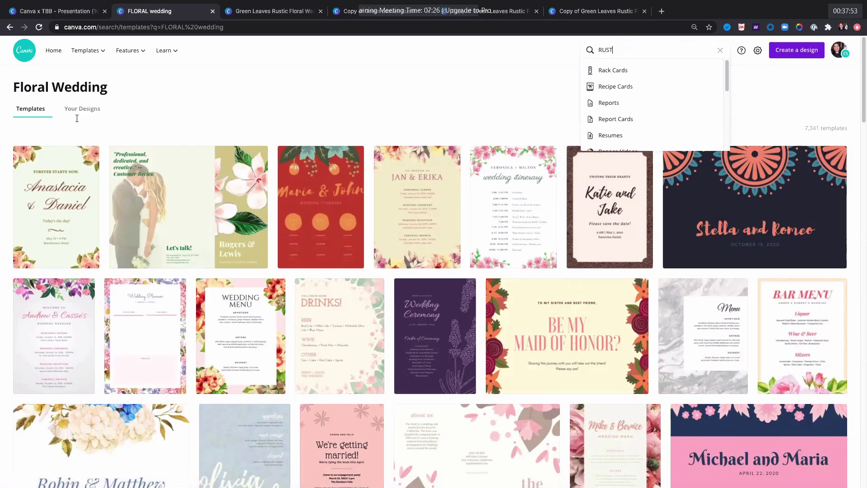
{"action": "type", "text": "IC WEDDI"}
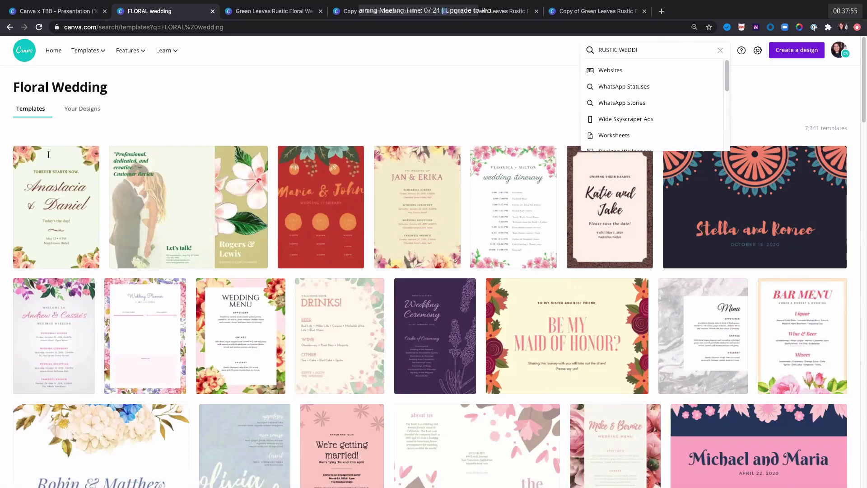
{"action": "type", "text": "NG"}
{"action": "key", "text": "Return"}
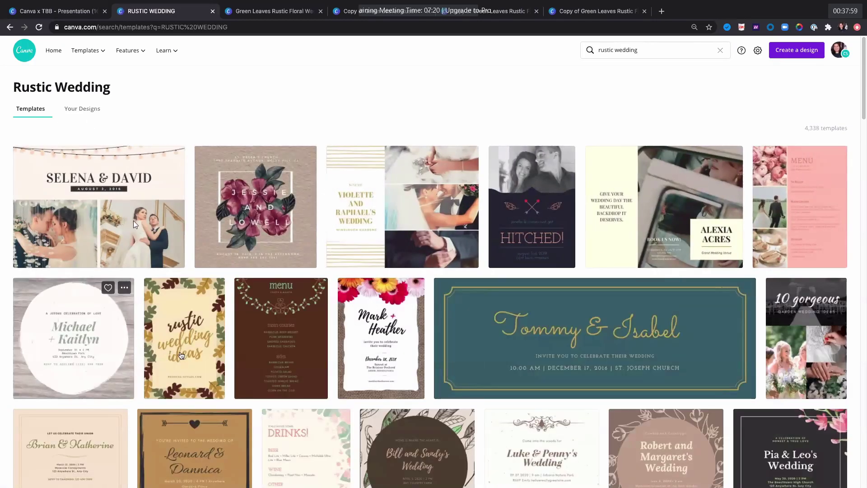
{"action": "left_click", "coordinate": [133, 221]}
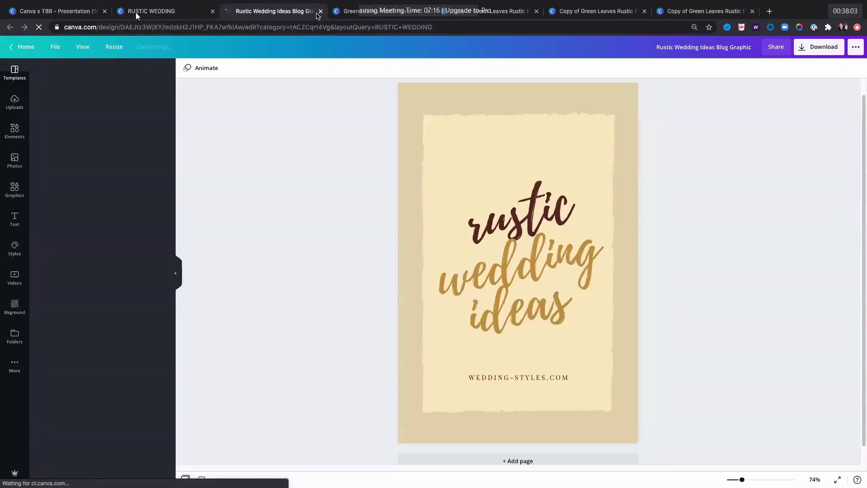
Close the Rustic Wedding Ideas Blog Graphic and open the brown Rustic Wedding Invitation template from the search results
{"action": "key", "text": "ctrl+w"}
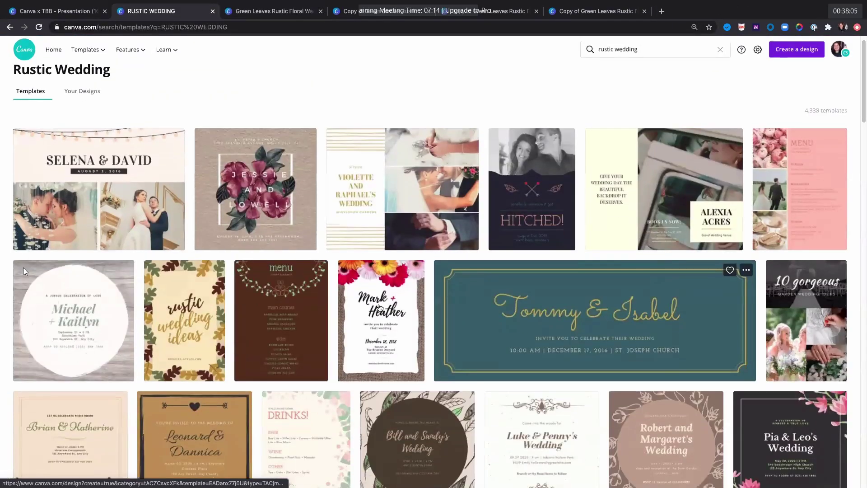
{"action": "scroll", "coordinate": [380, 308], "scroll_direction": "down", "scroll_amount": 2}
{"action": "scroll", "coordinate": [215, 182], "scroll_direction": "down", "scroll_amount": 4}
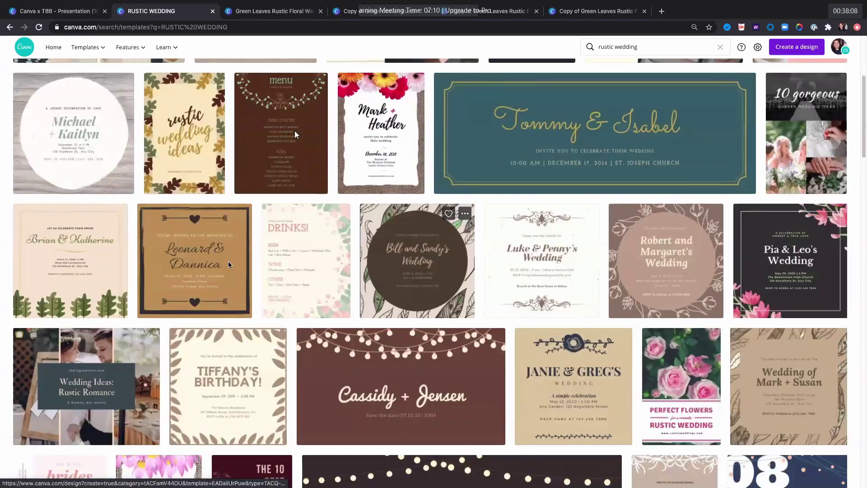
{"action": "left_click", "coordinate": [295, 134]}
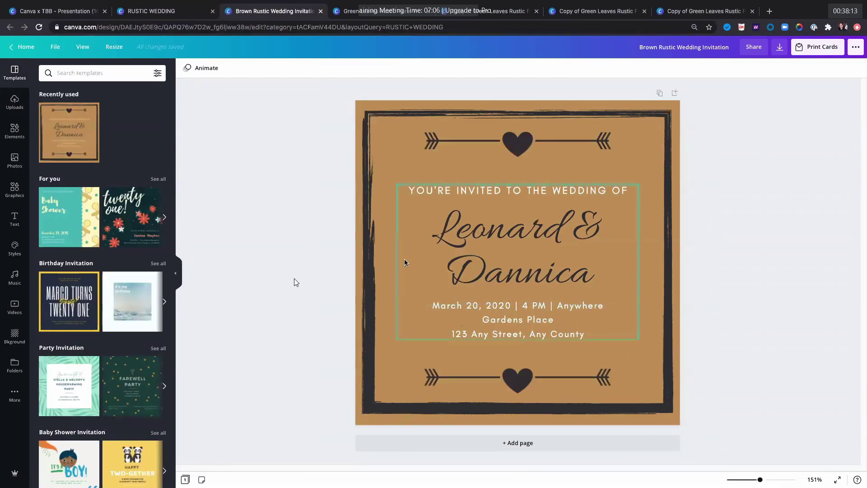
{"action": "left_click", "coordinate": [180, 271]}
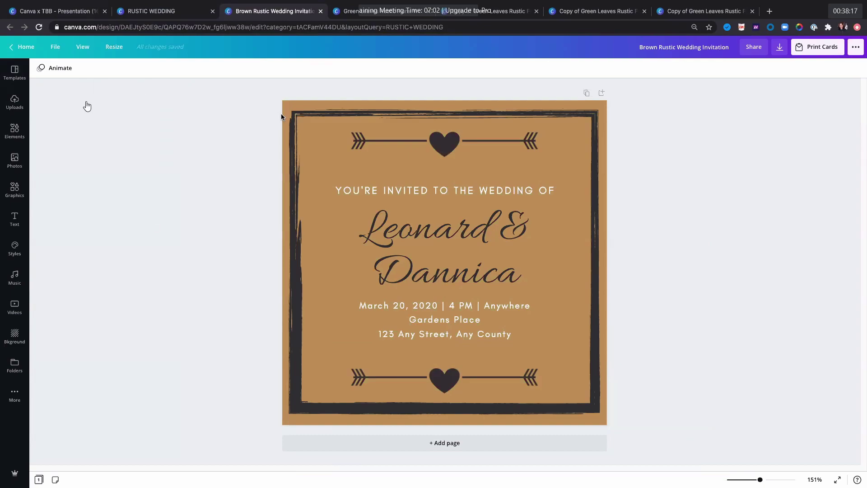
Select the invitation's brown background and search its colour palettes for "PINK"
{"action": "left_click", "coordinate": [540, 106]}
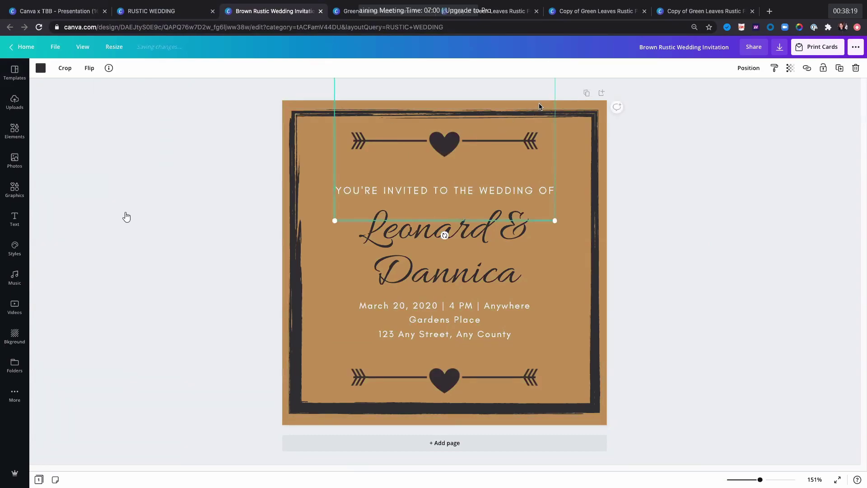
{"action": "left_click", "coordinate": [569, 115]}
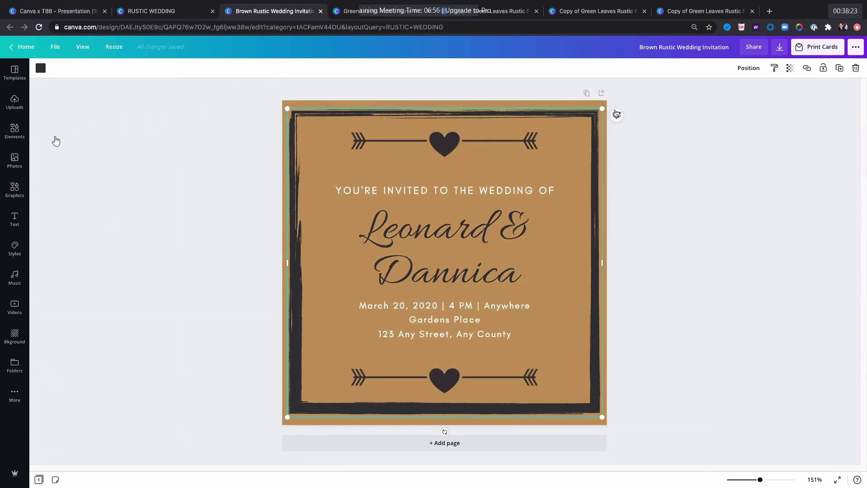
{"action": "left_click", "coordinate": [592, 102]}
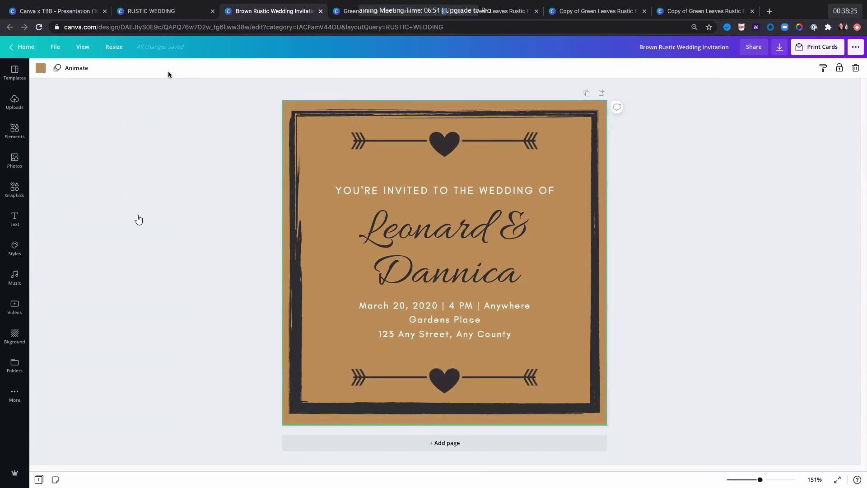
{"action": "left_click", "coordinate": [41, 68]}
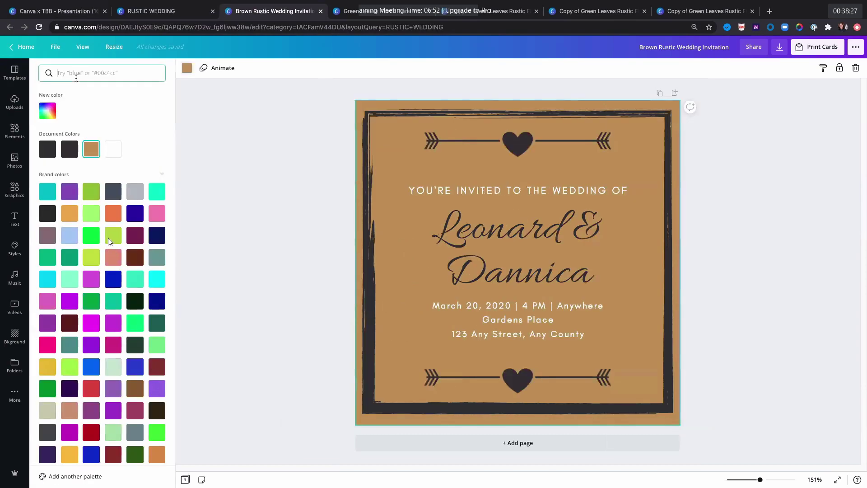
{"action": "type", "text": "PINK"}
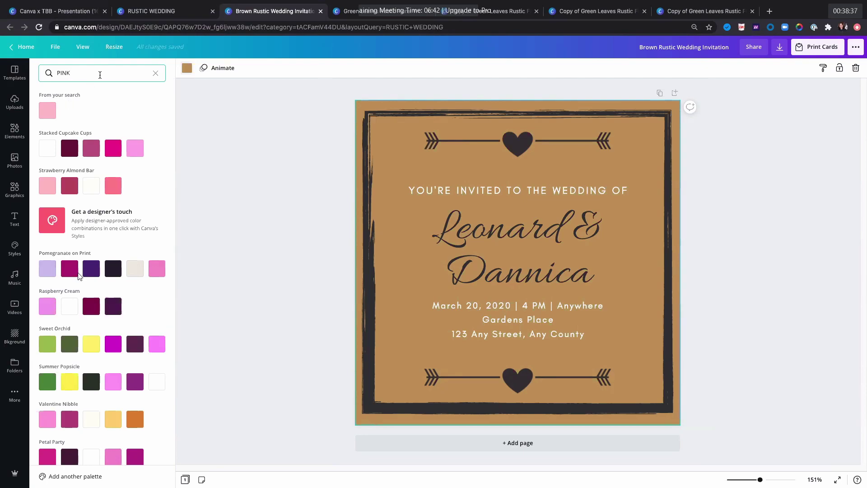
{"action": "left_click", "coordinate": [231, 110]}
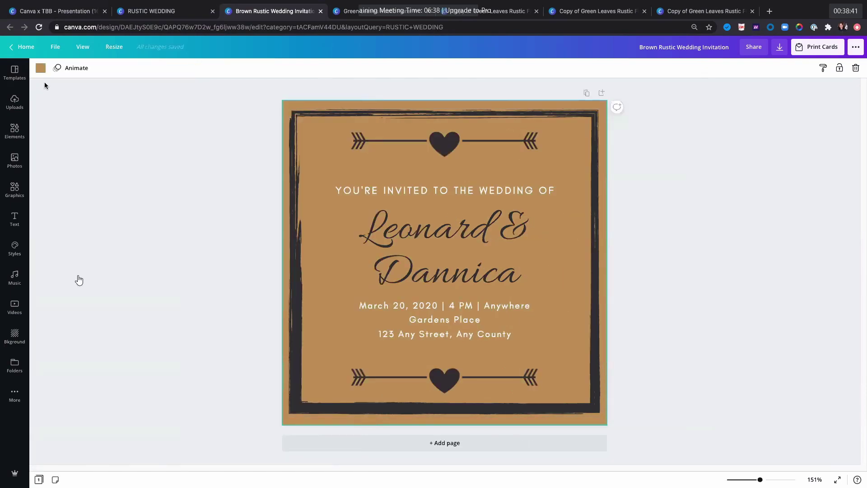
Search the background colour palettes for lavender, trying the spellings "lavendar" and "lavander"
{"action": "left_click", "coordinate": [41, 67]}
{"action": "left_click", "coordinate": [61, 75]}
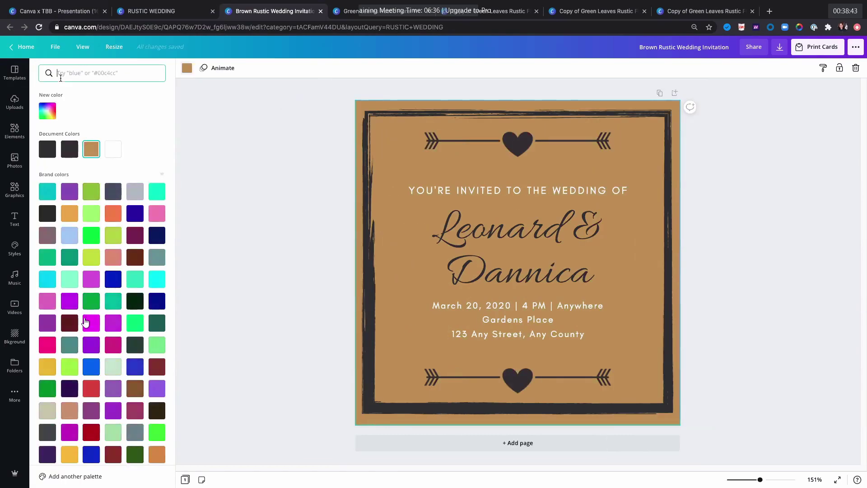
{"action": "type", "text": "LA"}
{"action": "key", "text": "BackSpace"}
{"action": "type", "text": "lavenda"}
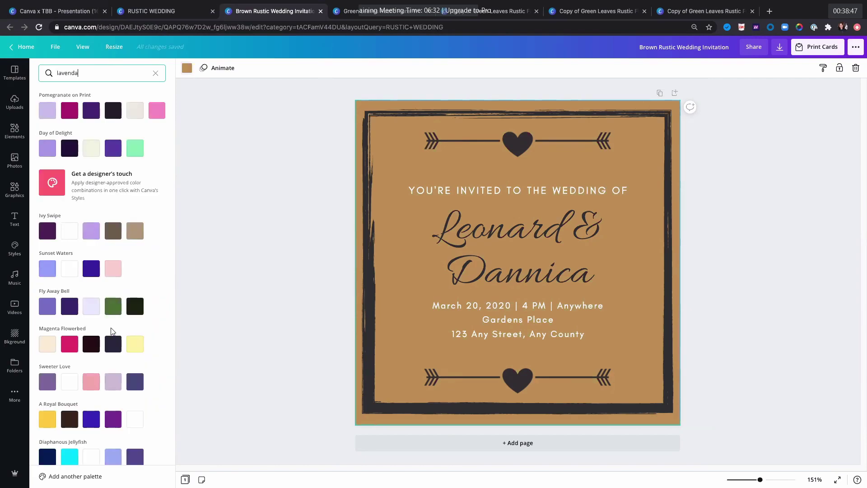
{"action": "type", "text": "r"}
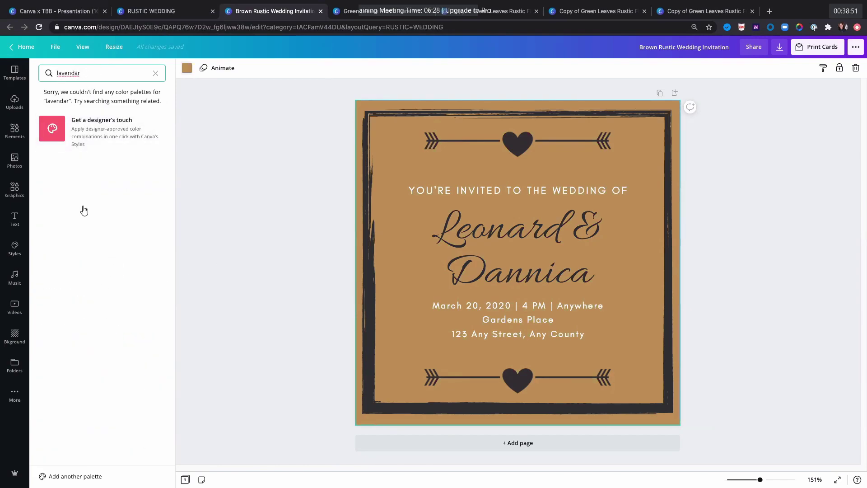
{"action": "key", "text": "BackSpace"}
{"action": "key", "text": "BackSpace"}
{"action": "key", "text": "BackSpace"}
{"action": "key", "text": "BackSpace"}
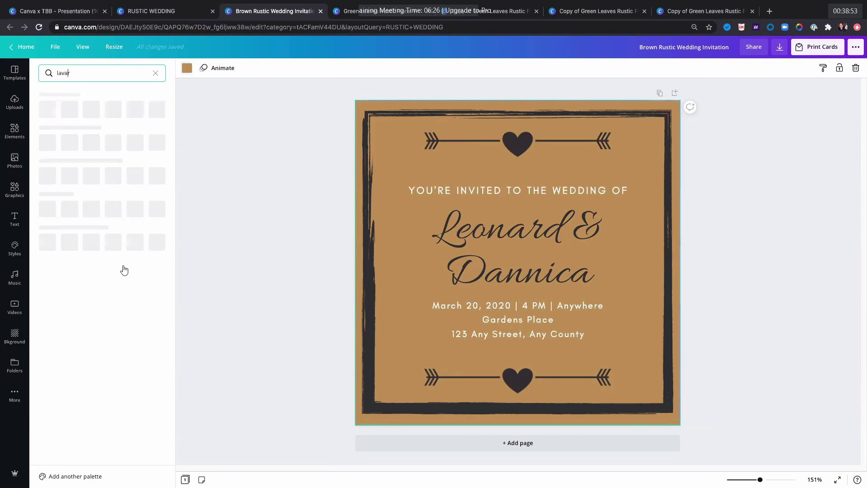
{"action": "type", "text": "nder"}
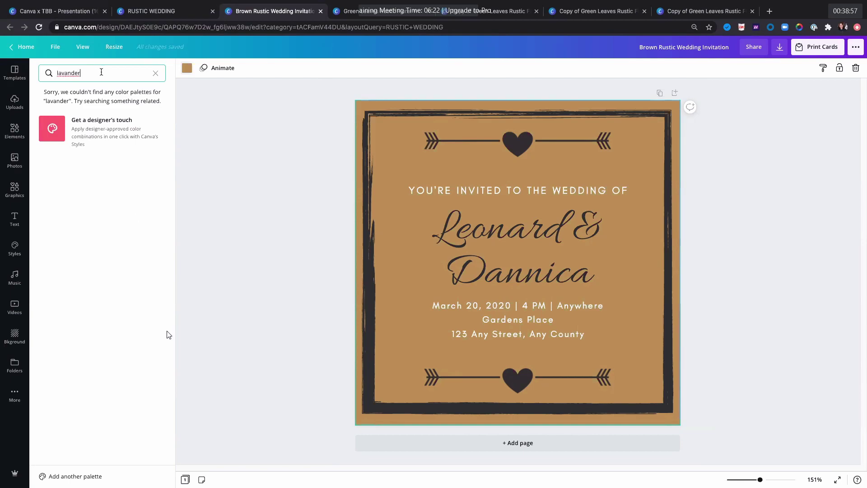
Search the colour palettes for "purple" and set the invitation's background to the light lavender of the Pretty Pansy palette
{"action": "key", "text": "ctrl+a"}
{"action": "type", "text": "purple"}
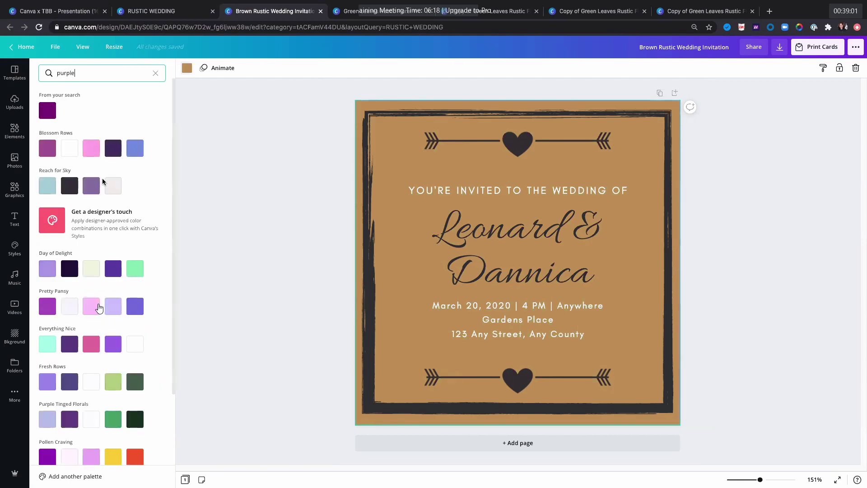
{"action": "scroll", "coordinate": [160, 228], "scroll_direction": "down", "scroll_amount": 4}
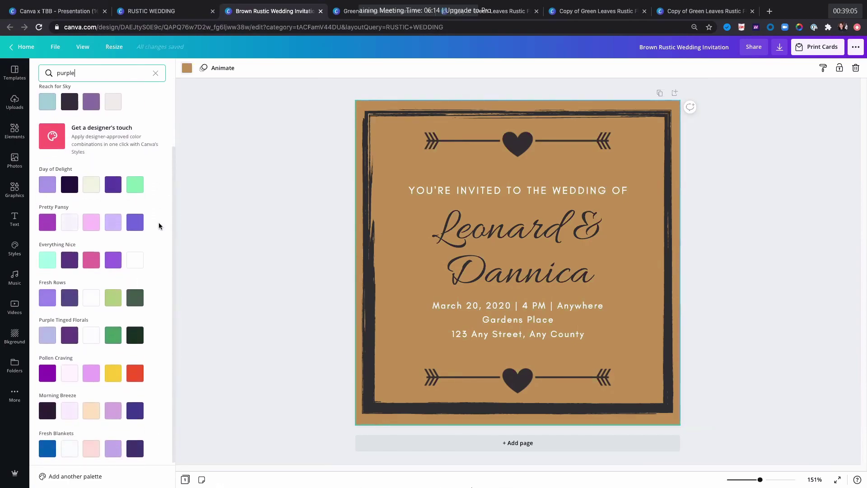
{"action": "scroll", "coordinate": [159, 226], "scroll_direction": "down", "scroll_amount": 1}
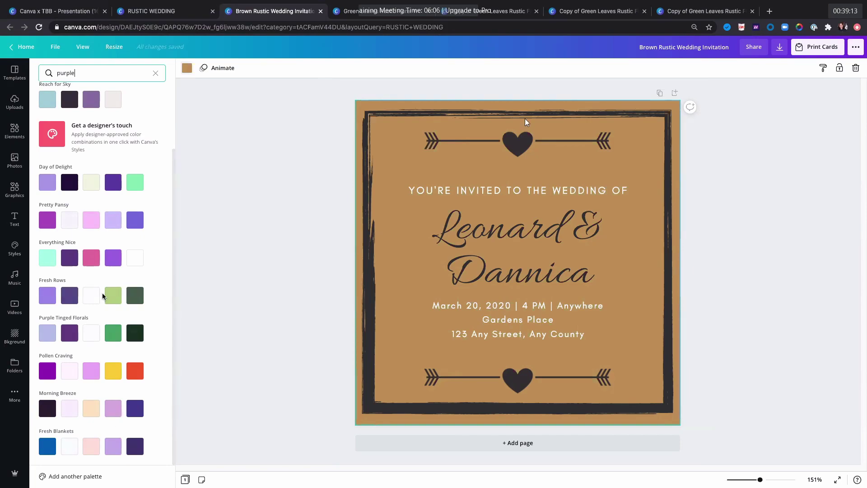
{"action": "left_click", "coordinate": [117, 225]}
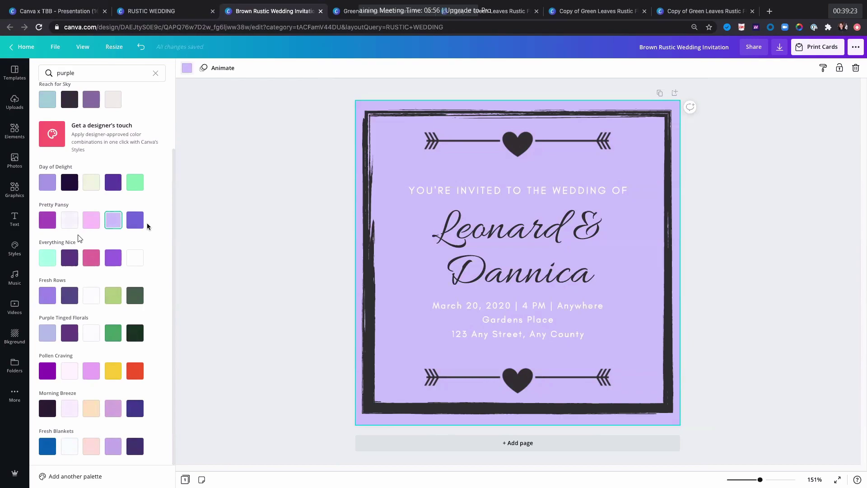
Find the "pretty pansy" palette and recolour the invitation's brushed frame with its blue-violet shade
{"action": "left_click", "coordinate": [170, 257]}
{"action": "left_click", "coordinate": [40, 67]}
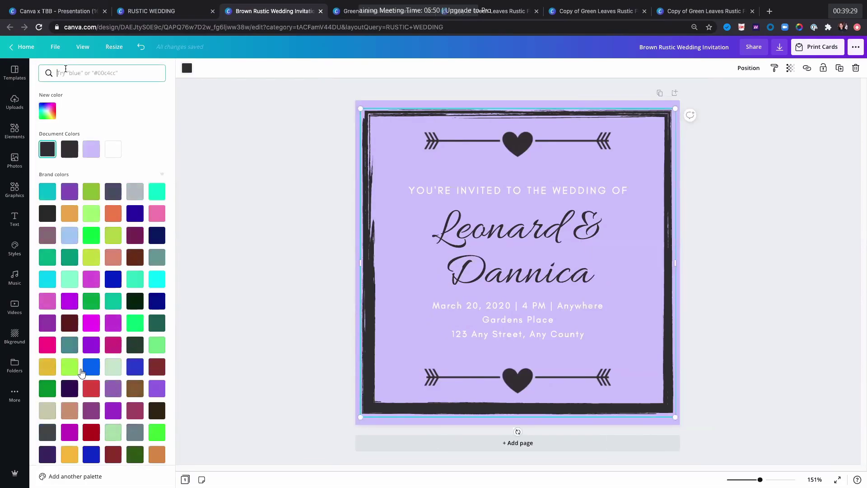
{"action": "type", "text": "pretty pans"}
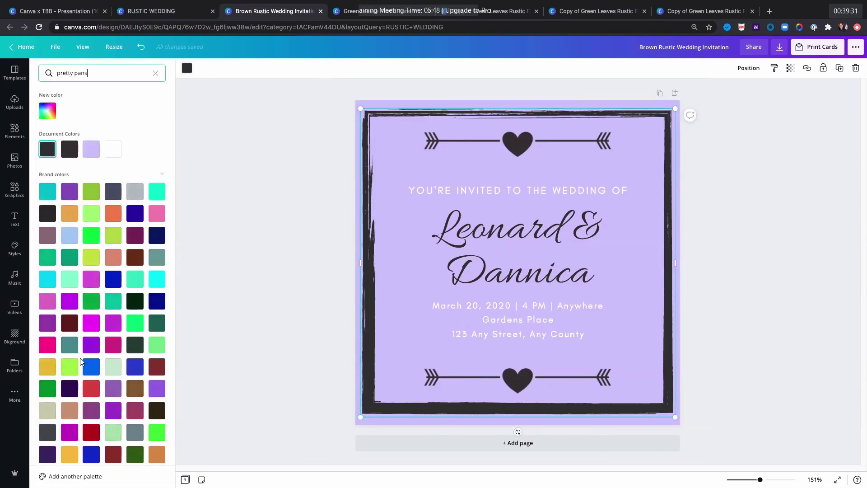
{"action": "type", "text": "y"}
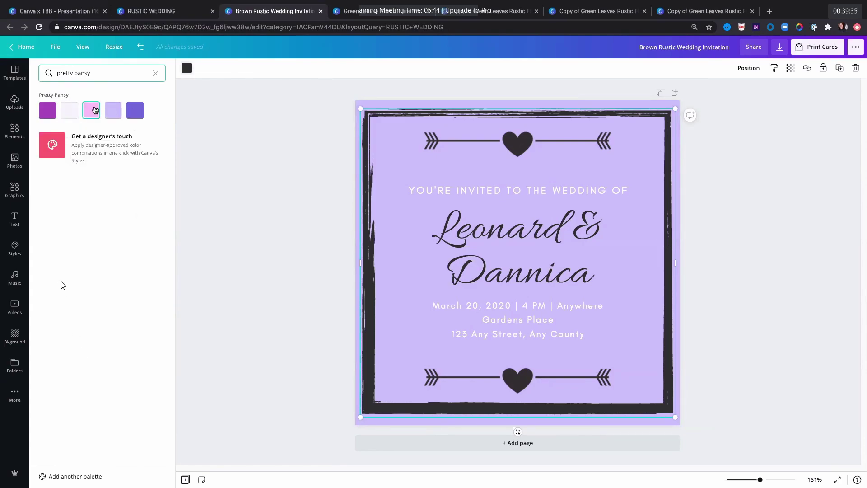
{"action": "left_click", "coordinate": [132, 113]}
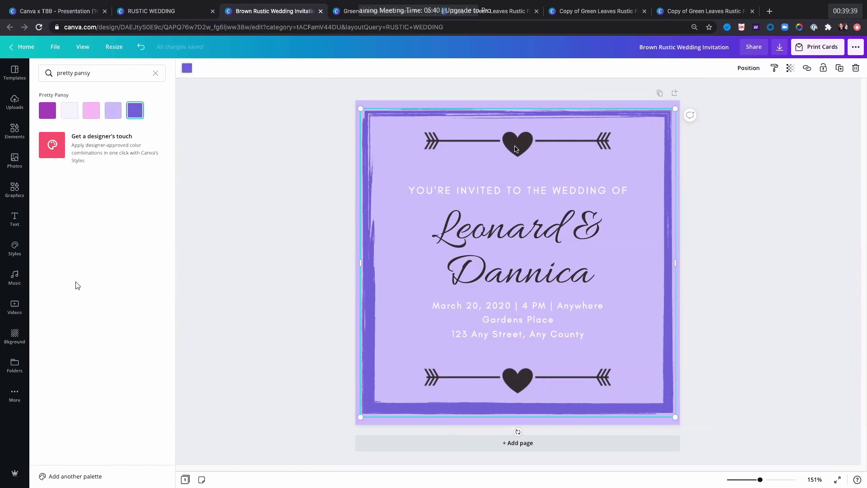
{"action": "left_click", "coordinate": [333, 170]}
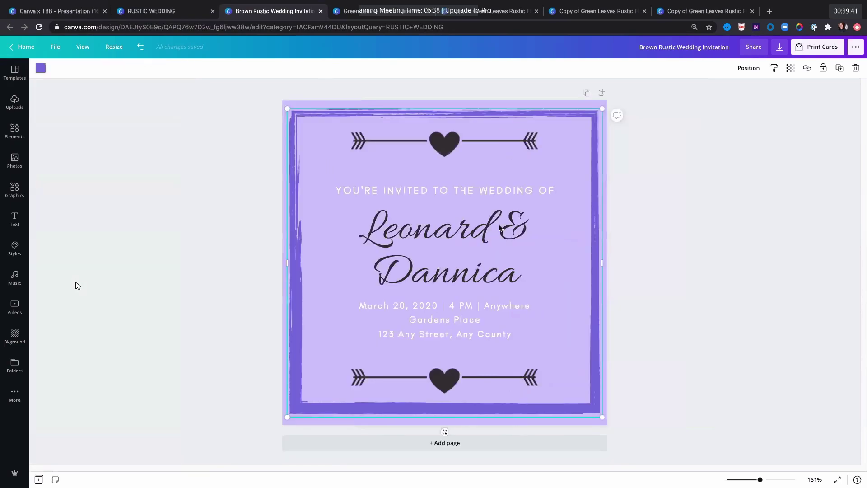
{"action": "left_click", "coordinate": [501, 229]}
{"action": "left_click", "coordinate": [695, 220]}
{"action": "left_click_drag", "start_coordinate": [677, 170], "coordinate": [296, 409]}
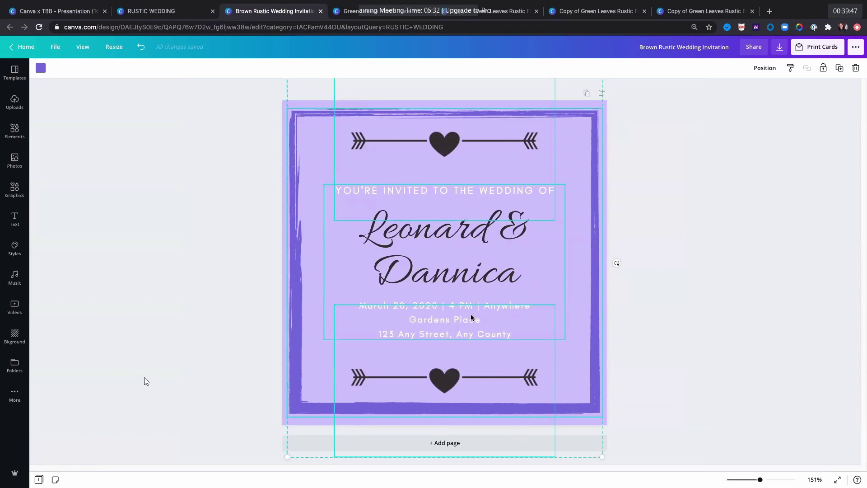
{"action": "left_click", "coordinate": [112, 360]}
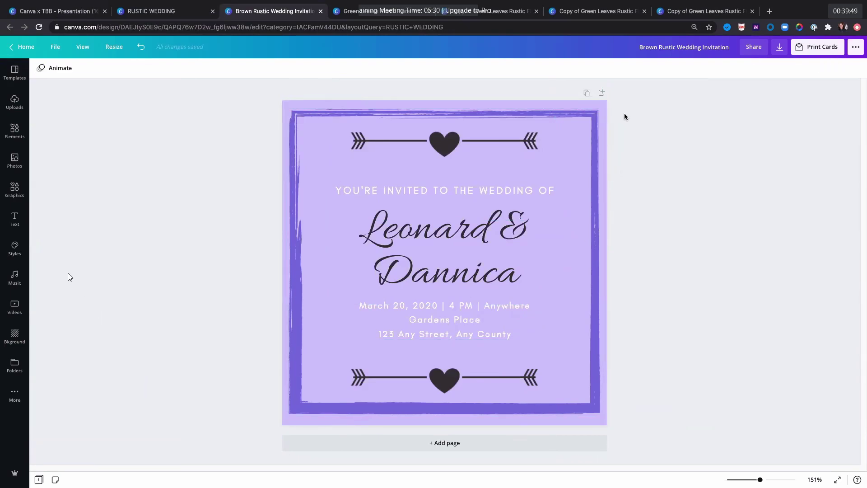
Close the recoloured Brown Rustic Wedding Invitation and return to the start of the rustic wedding template results
{"action": "left_click", "coordinate": [320, 11]}
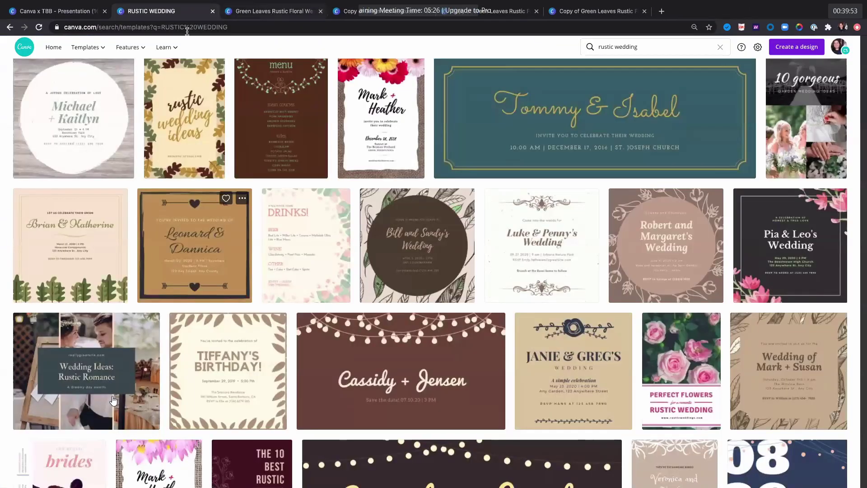
{"action": "scroll", "coordinate": [605, 421], "scroll_direction": "up", "scroll_amount": 1}
{"action": "scroll", "coordinate": [605, 421], "scroll_direction": "up", "scroll_amount": 4}
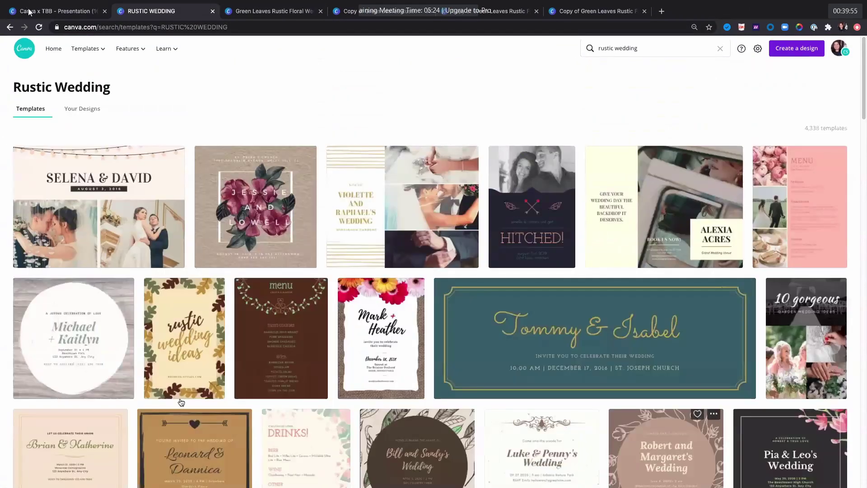
Enter "wedding" in the template search and look through the suggested wedding design categories down to Wedding Pinterest Pins
{"action": "triple_click", "coordinate": [625, 47]}
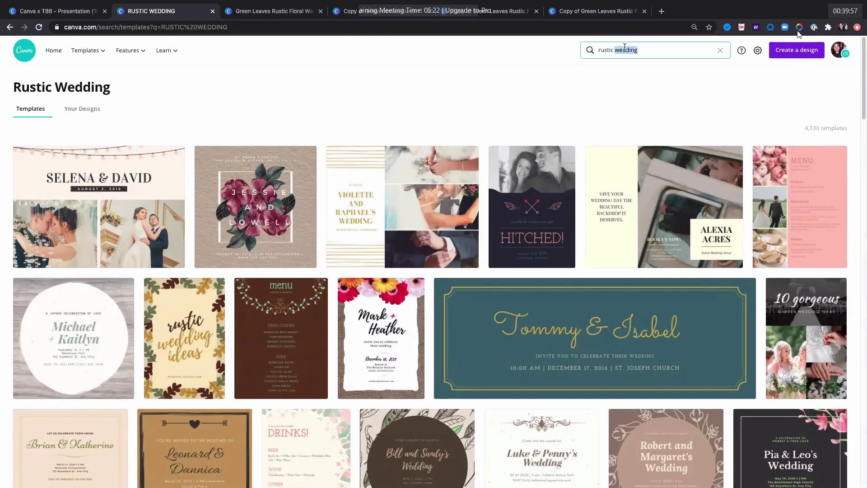
{"action": "type", "text": "wedding"}
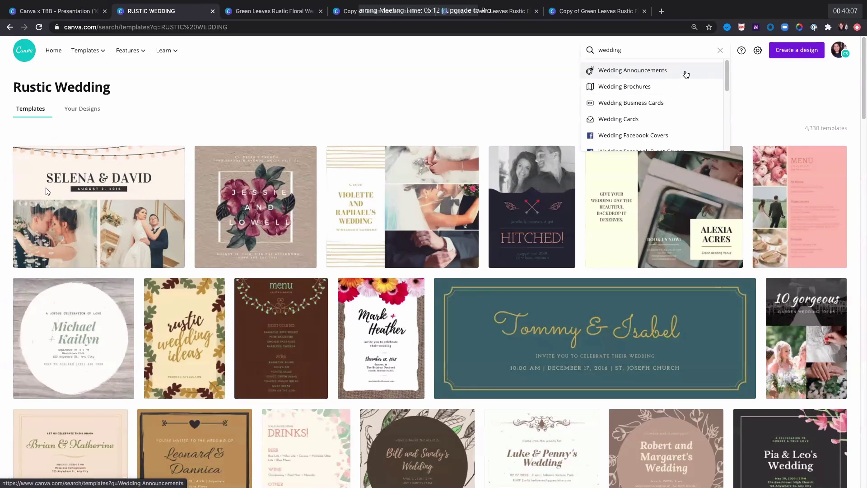
{"action": "scroll", "coordinate": [683, 77], "scroll_direction": "down", "scroll_amount": 1}
{"action": "scroll", "coordinate": [685, 75], "scroll_direction": "down", "scroll_amount": 1}
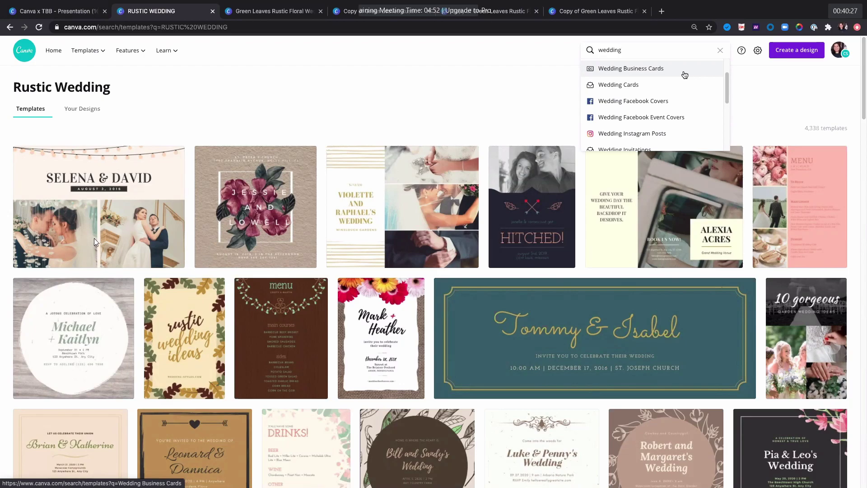
{"action": "scroll", "coordinate": [685, 74], "scroll_direction": "down", "scroll_amount": 2}
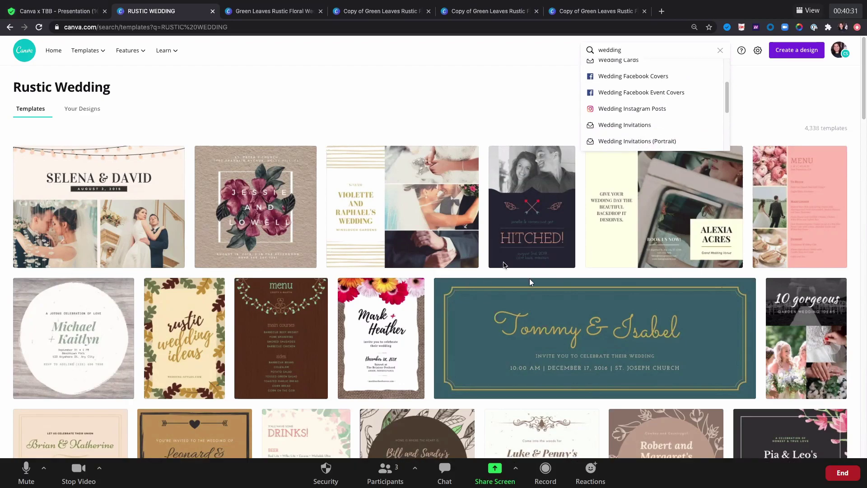
{"action": "scroll", "coordinate": [663, 120], "scroll_direction": "down", "scroll_amount": 1}
{"action": "scroll", "coordinate": [662, 120], "scroll_direction": "down", "scroll_amount": 3}
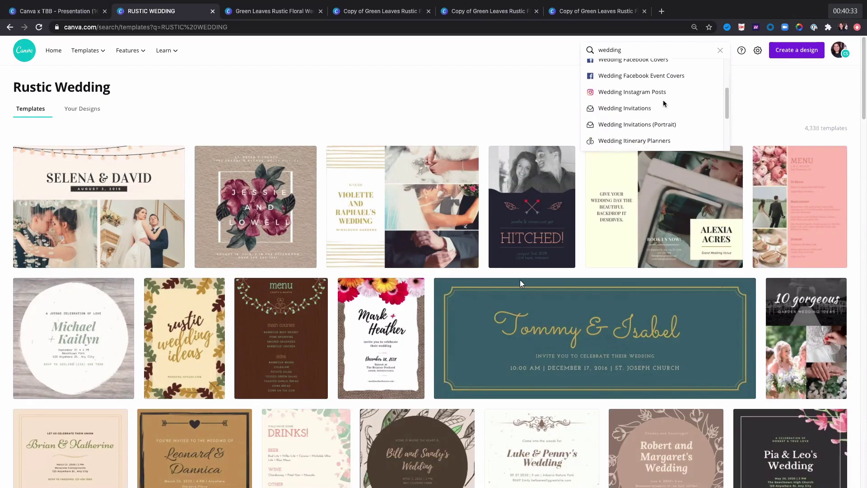
{"action": "scroll", "coordinate": [666, 102], "scroll_direction": "down", "scroll_amount": 4}
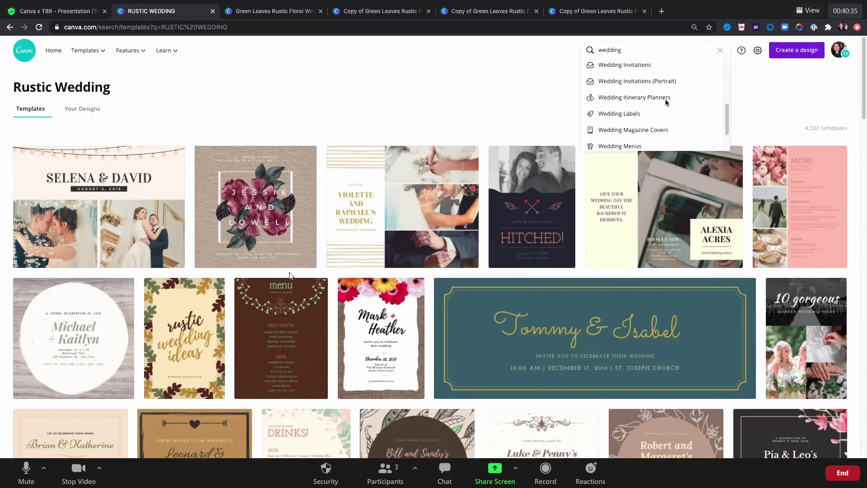
{"action": "scroll", "coordinate": [676, 97], "scroll_direction": "down", "scroll_amount": 1}
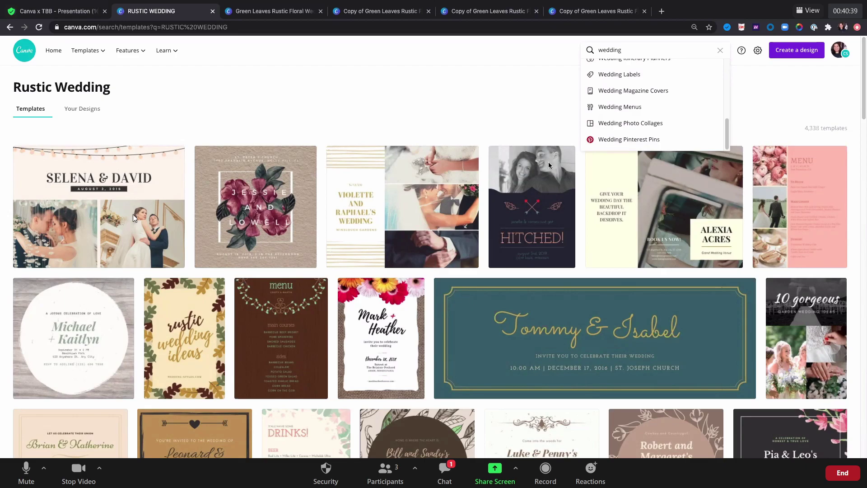
{"action": "left_click", "coordinate": [527, 92]}
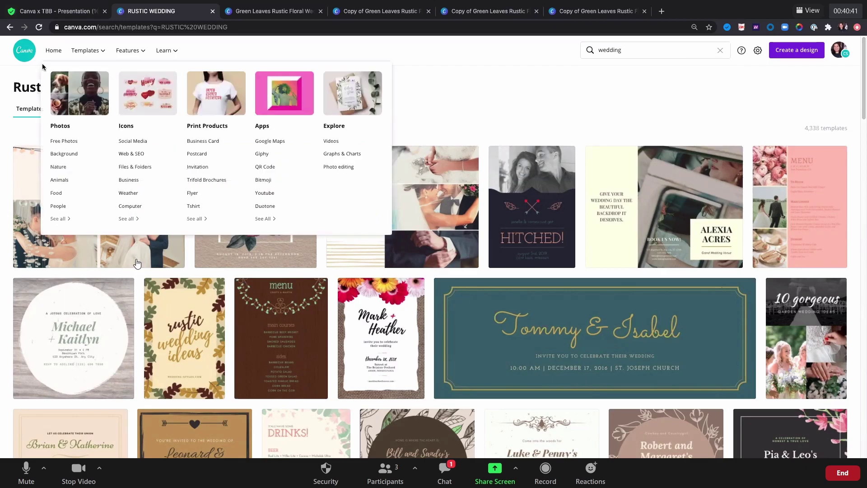
{"action": "mouse_move", "coordinate": [144, 52]}
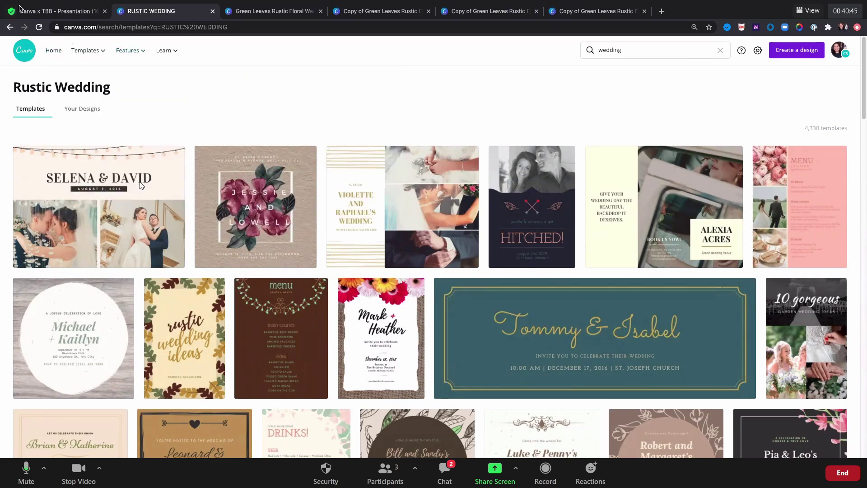
{"action": "key", "text": "ctrl+shift+Tab"}
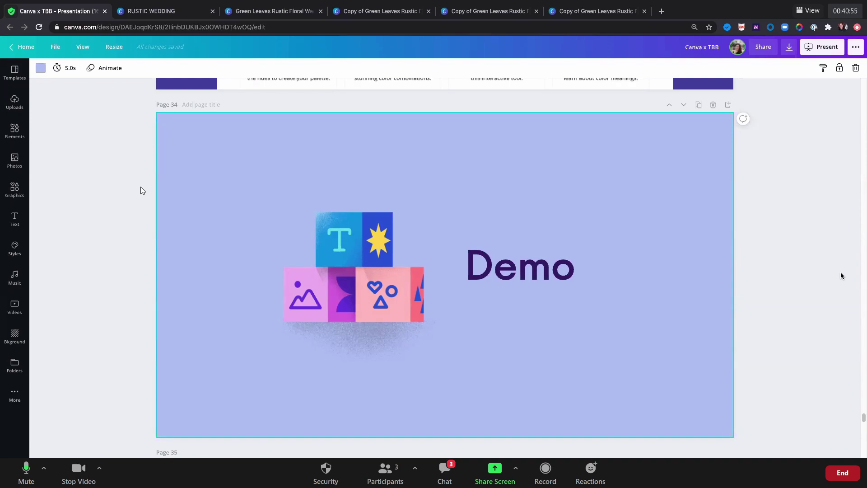
{"action": "left_click", "coordinate": [296, 10]}
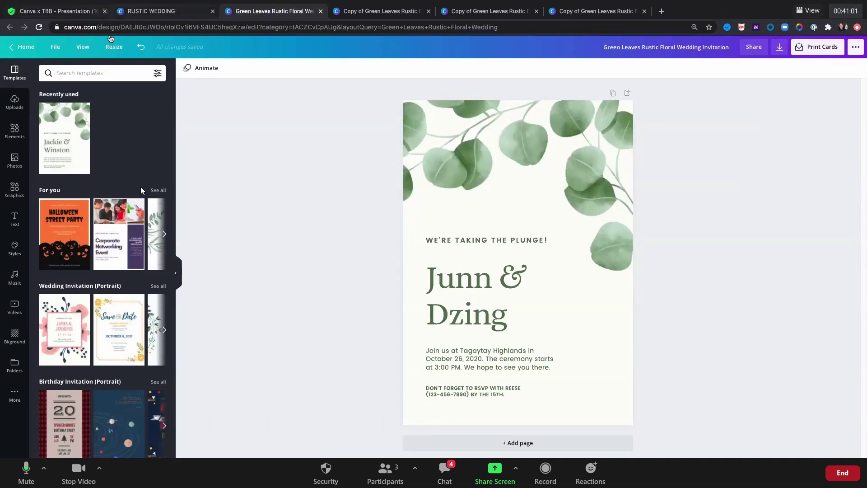
Return from the rustic wedding results to the home page and search the templates for "presentation"
{"action": "left_click", "coordinate": [149, 11]}
{"action": "left_click", "coordinate": [54, 51]}
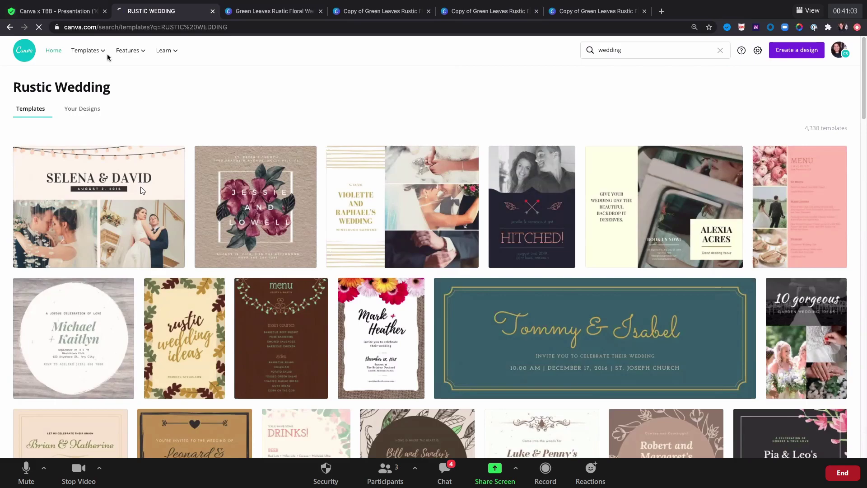
{"action": "type", "text": "presne"}
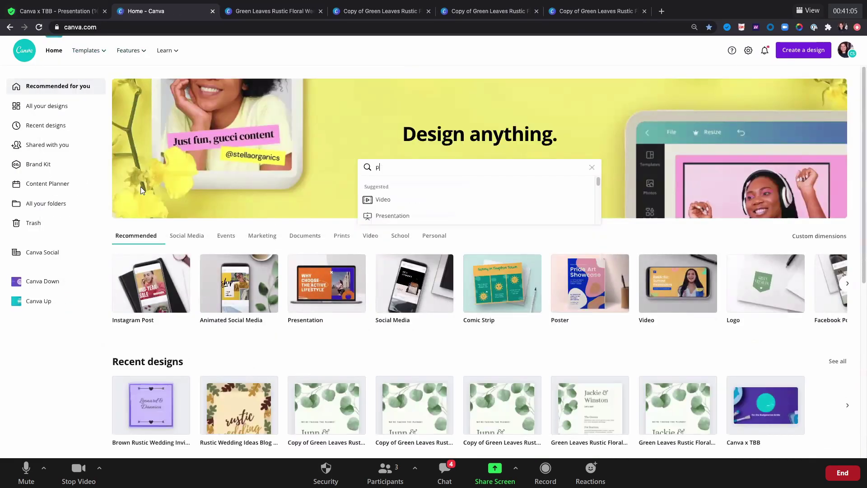
{"action": "key", "text": "BackSpace"}
{"action": "key", "text": "BackSpace"}
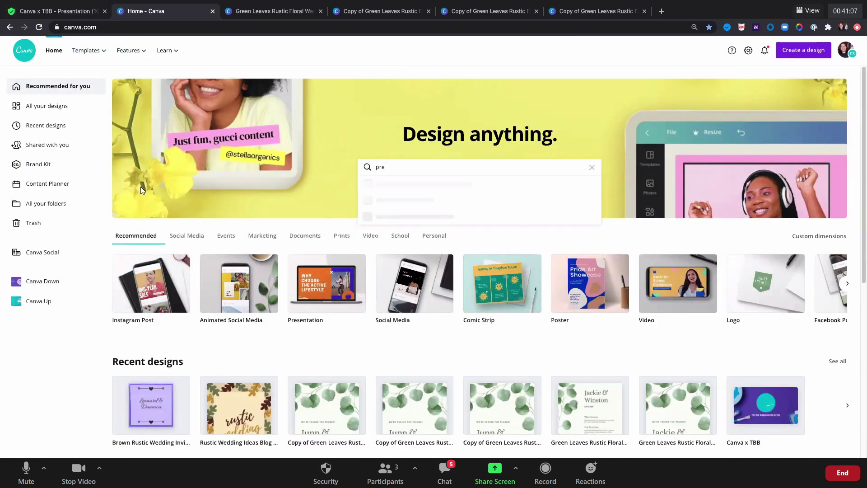
{"action": "type", "text": "entation"}
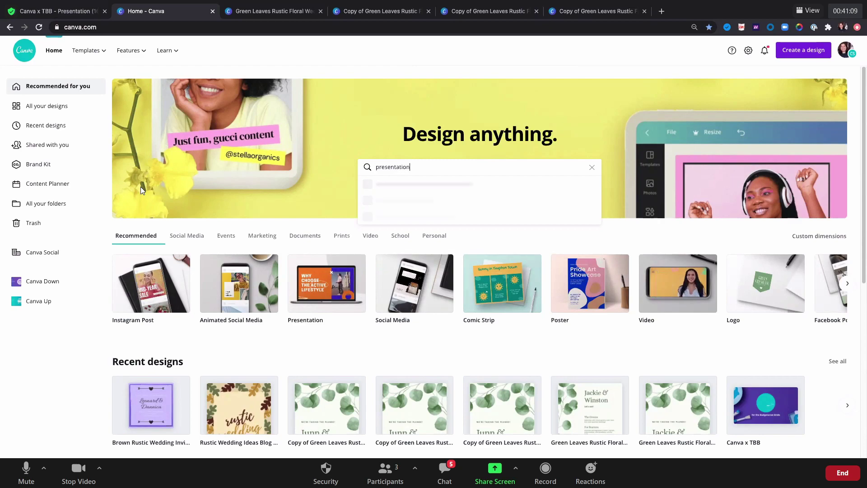
{"action": "key", "text": "Return"}
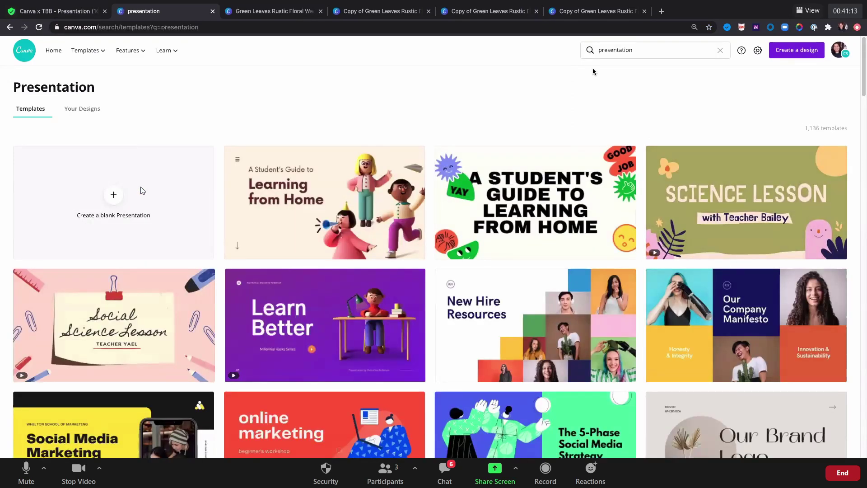
Refine the template search to "wedding presentation" and open the Salmon and Cream Wedding Details Simple Presentation template
{"action": "left_click", "coordinate": [601, 53]}
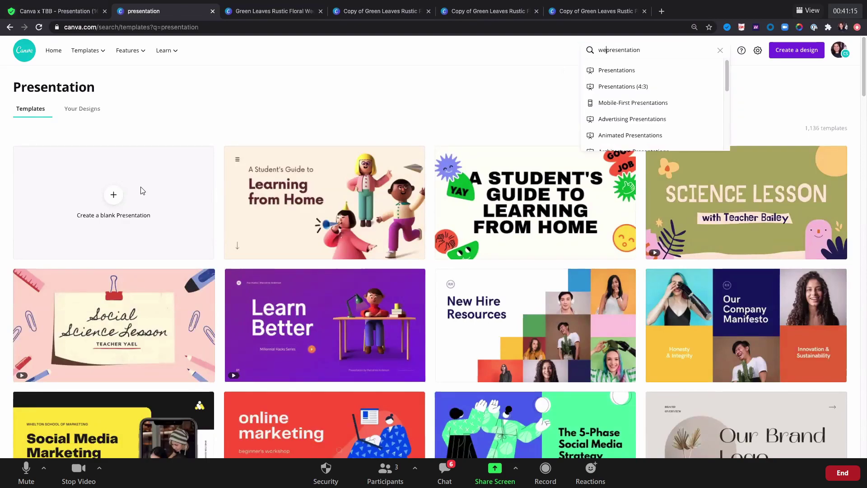
{"action": "type", "text": "wedding"}
{"action": "key", "text": "Return"}
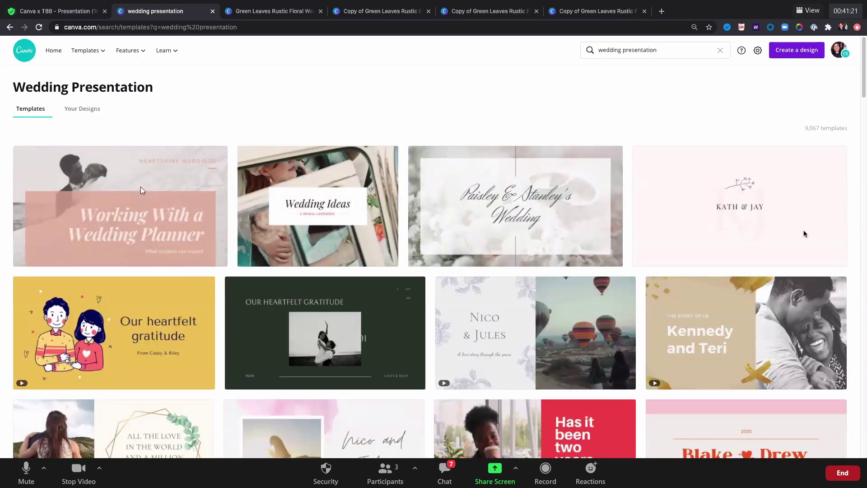
{"action": "left_click", "coordinate": [774, 216]}
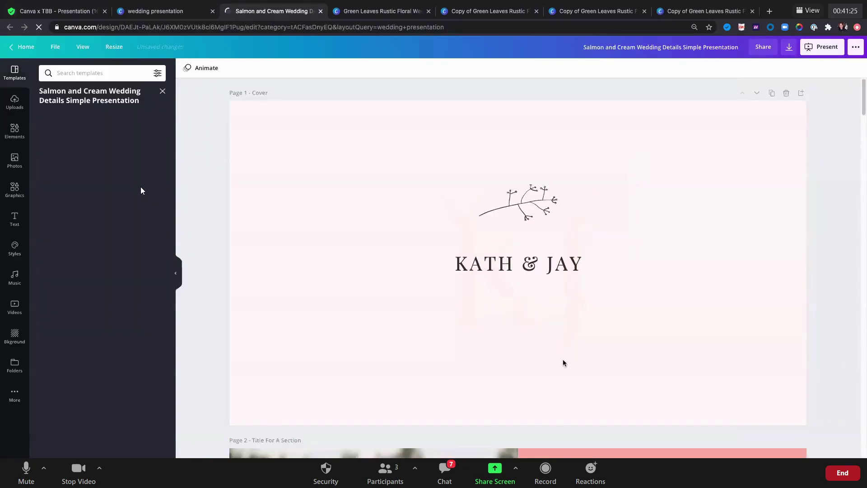
Look through all pages of the Salmon and Cream wedding presentation, from the cover to the closing page and back
{"action": "scroll", "coordinate": [563, 362], "scroll_direction": "down", "scroll_amount": 15}
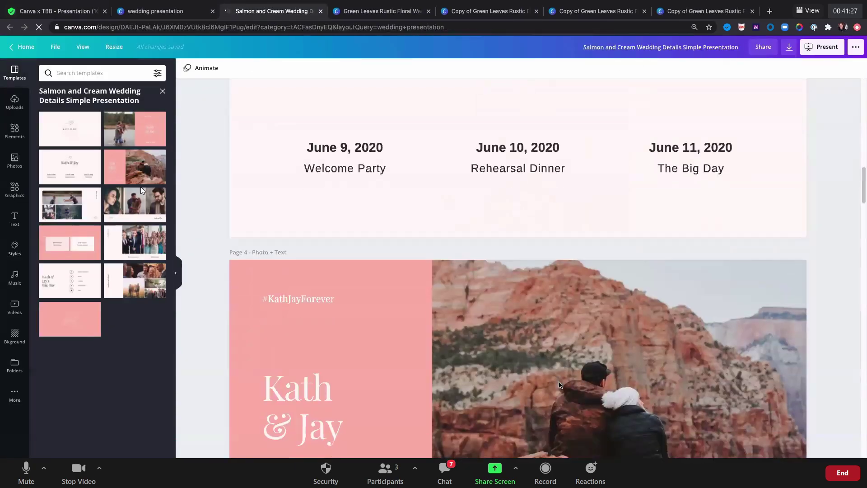
{"action": "scroll", "coordinate": [561, 384], "scroll_direction": "down", "scroll_amount": 4}
{"action": "scroll", "coordinate": [675, 287], "scroll_direction": "down", "scroll_amount": 6}
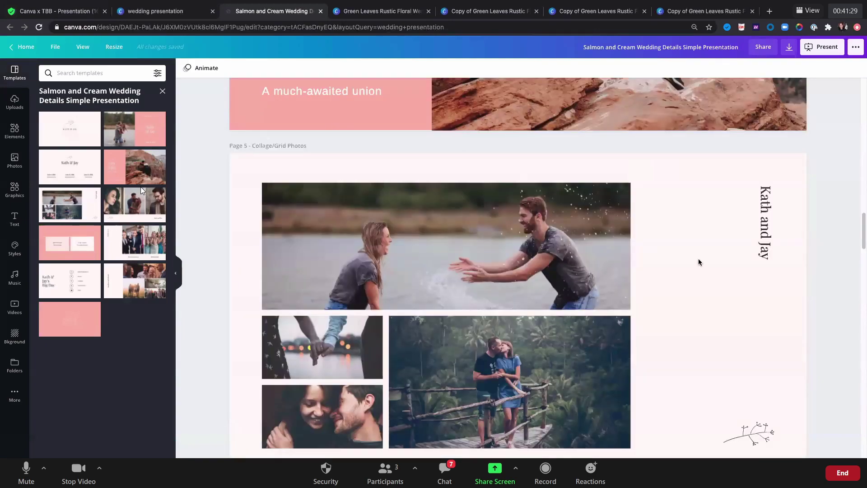
{"action": "scroll", "coordinate": [699, 262], "scroll_direction": "down", "scroll_amount": 18}
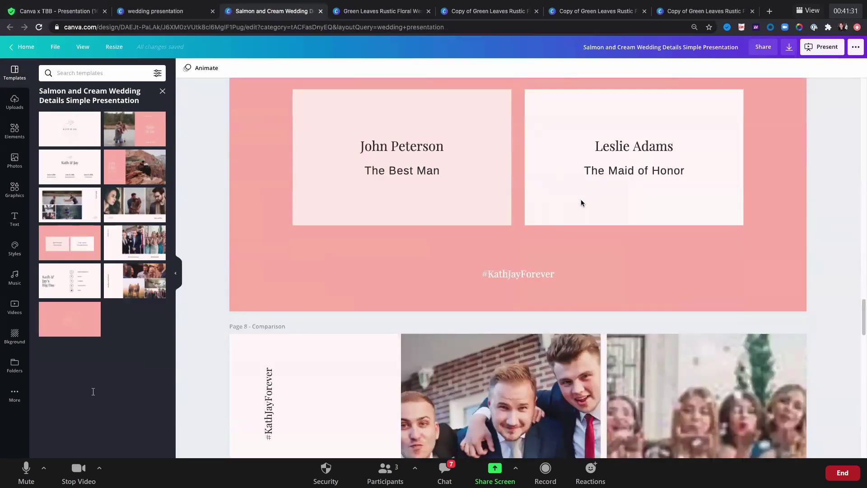
{"action": "scroll", "coordinate": [582, 203], "scroll_direction": "down", "scroll_amount": 8}
{"action": "scroll", "coordinate": [582, 206], "scroll_direction": "up", "scroll_amount": 20}
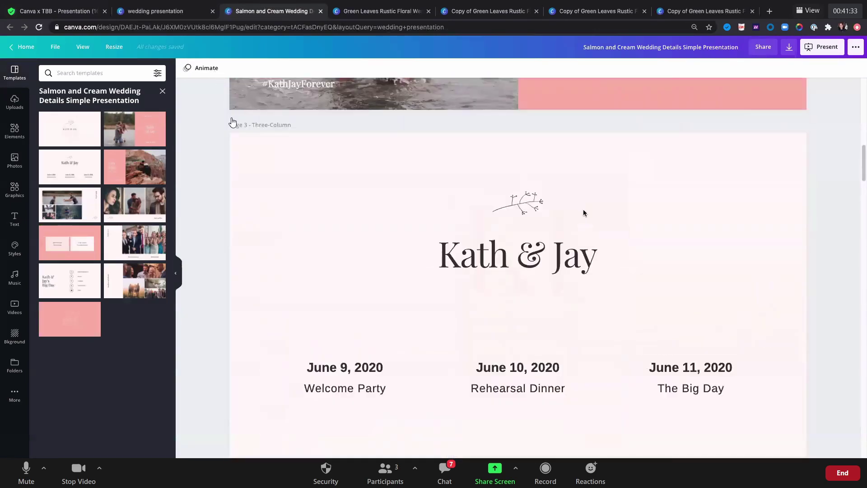
{"action": "scroll", "coordinate": [584, 210], "scroll_direction": "up", "scroll_amount": 10}
{"action": "scroll", "coordinate": [583, 210], "scroll_direction": "down", "scroll_amount": 20}
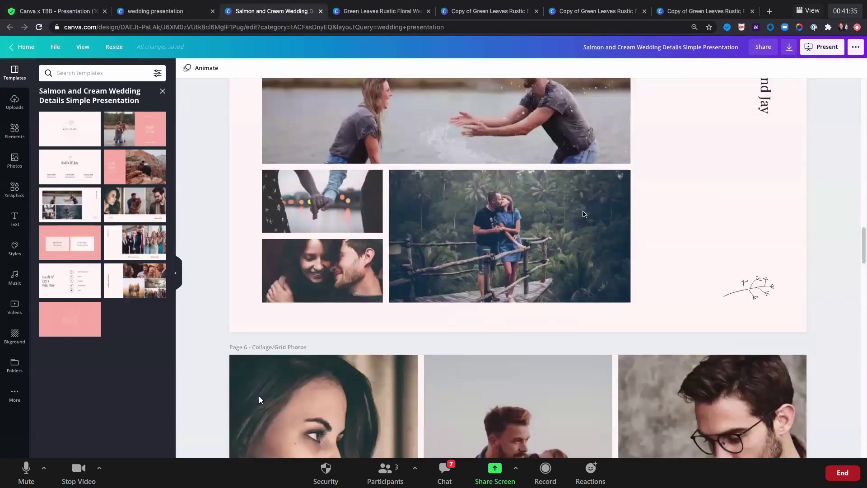
{"action": "scroll", "coordinate": [587, 207], "scroll_direction": "down", "scroll_amount": 20}
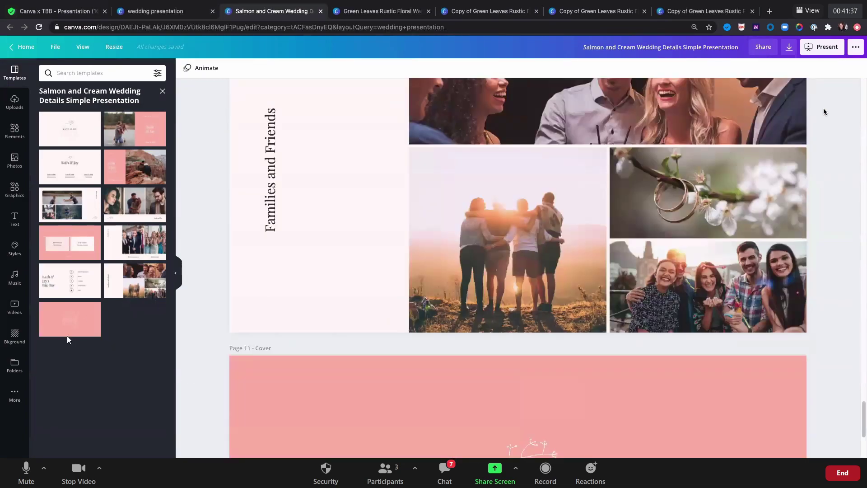
{"action": "scroll", "coordinate": [825, 112], "scroll_direction": "down", "scroll_amount": 4}
{"action": "scroll", "coordinate": [824, 112], "scroll_direction": "up", "scroll_amount": 8}
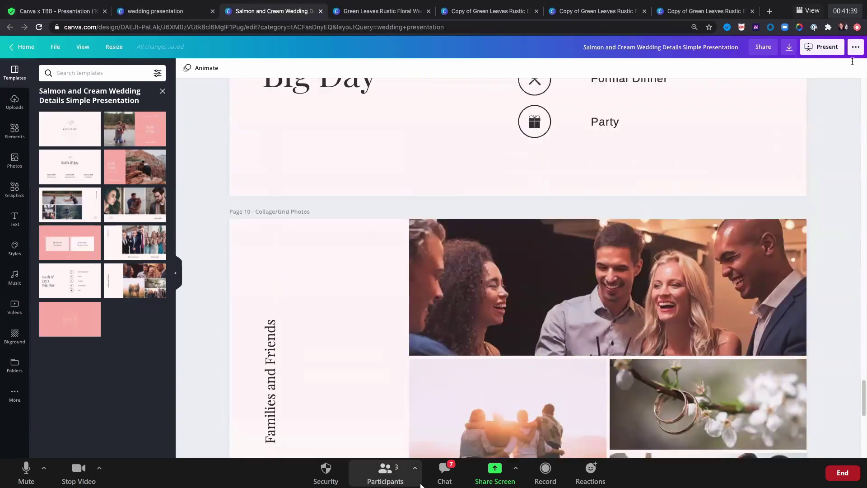
{"action": "scroll", "coordinate": [671, 143], "scroll_direction": "up", "scroll_amount": 20}
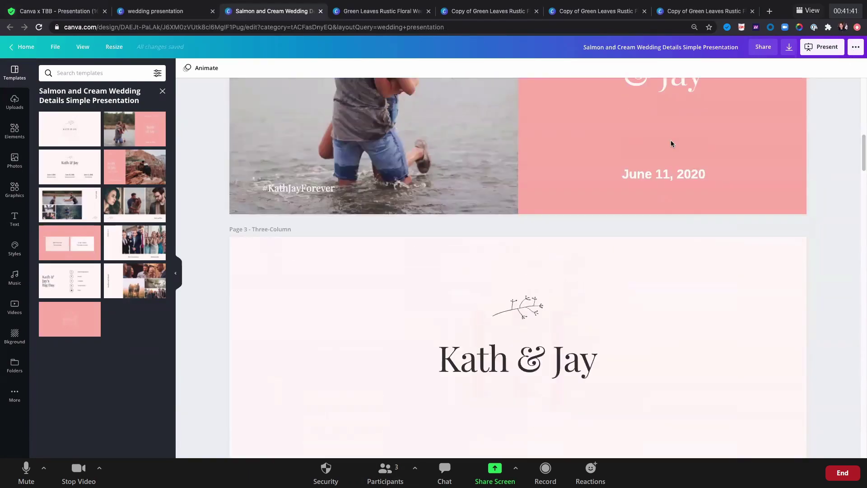
{"action": "scroll", "coordinate": [672, 143], "scroll_direction": "up", "scroll_amount": 10}
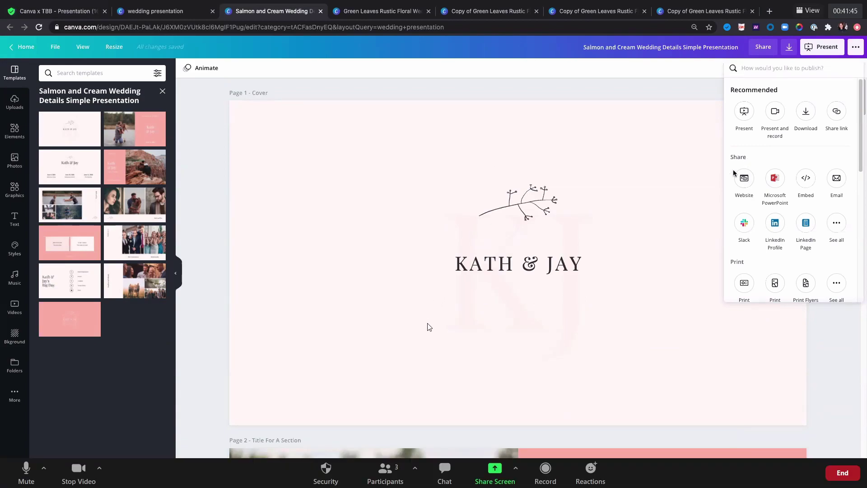
Review the file types available for downloading the wedding presentation, keeping PDF Standard selected
{"action": "left_click", "coordinate": [807, 118]}
{"action": "left_click", "coordinate": [809, 110]}
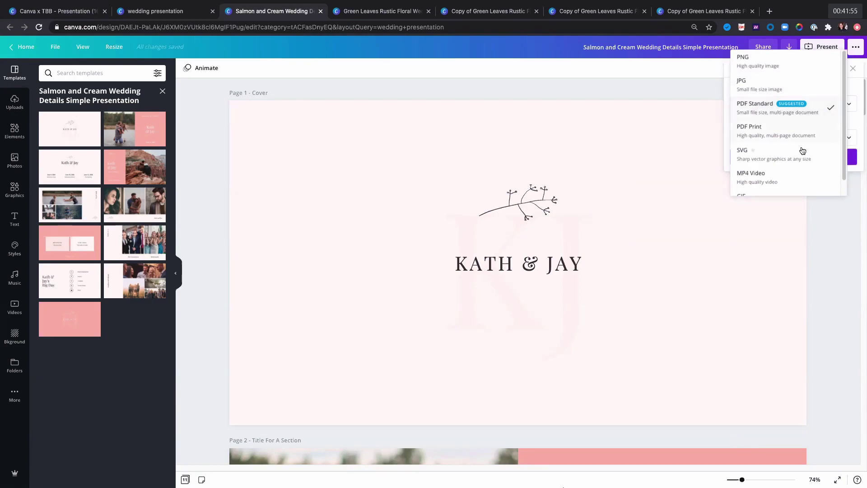
{"action": "scroll", "coordinate": [801, 149], "scroll_direction": "down", "scroll_amount": 1}
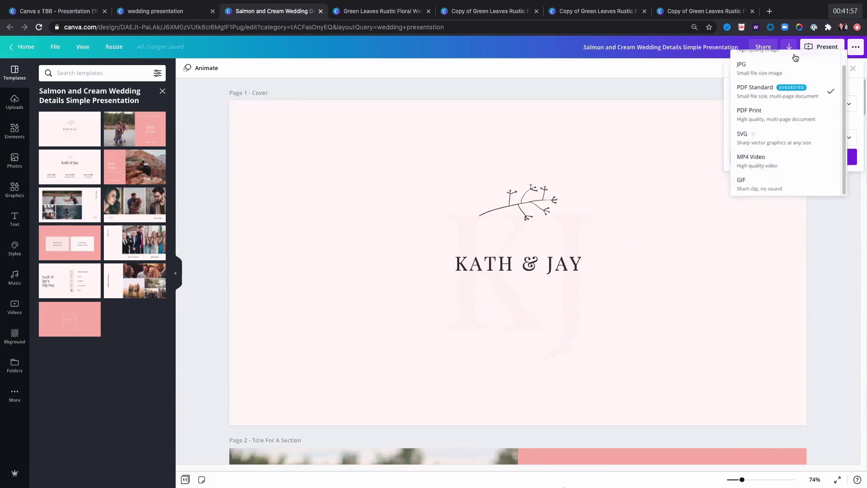
{"action": "left_click", "coordinate": [858, 48]}
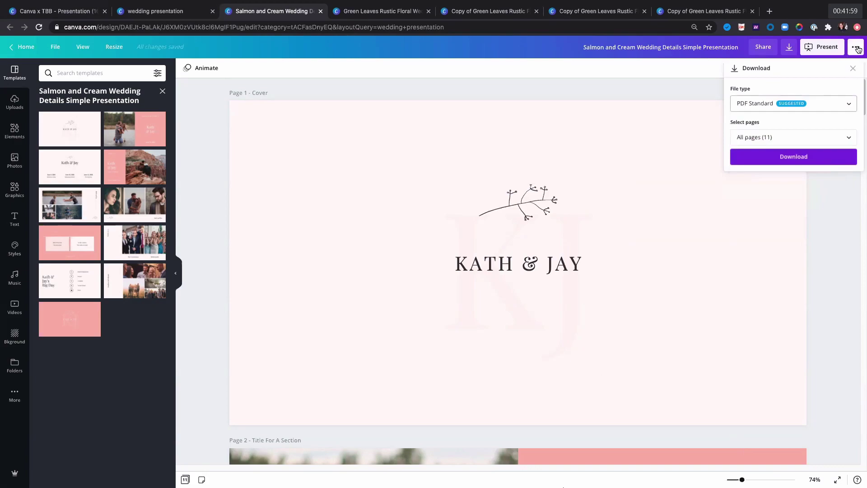
Bring up the website publishing options for the presentation and try the Scrolling, Classic navigation and Standard web styles
{"action": "left_click", "coordinate": [858, 48]}
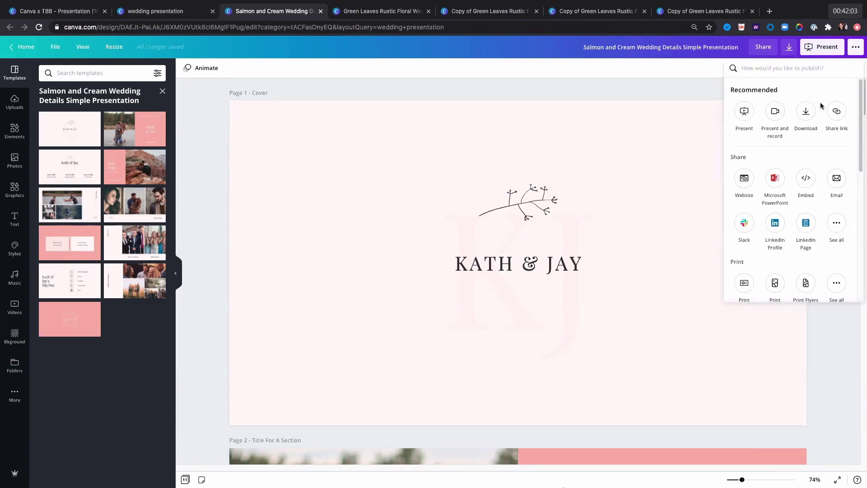
{"action": "left_click", "coordinate": [745, 180]}
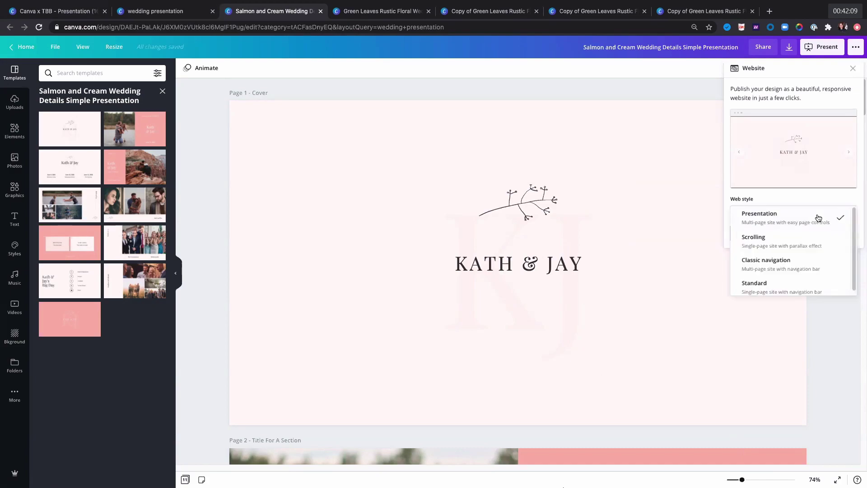
{"action": "left_click", "coordinate": [819, 219]}
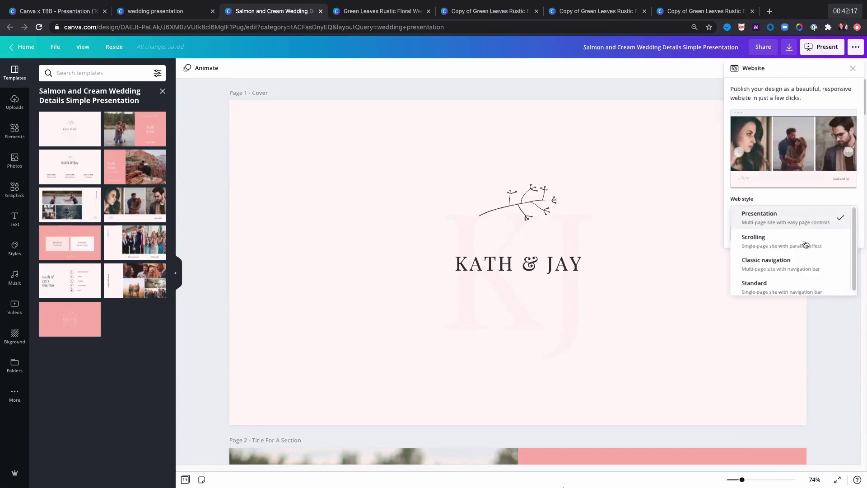
{"action": "left_click", "coordinate": [805, 244]}
{"action": "left_click", "coordinate": [814, 214]}
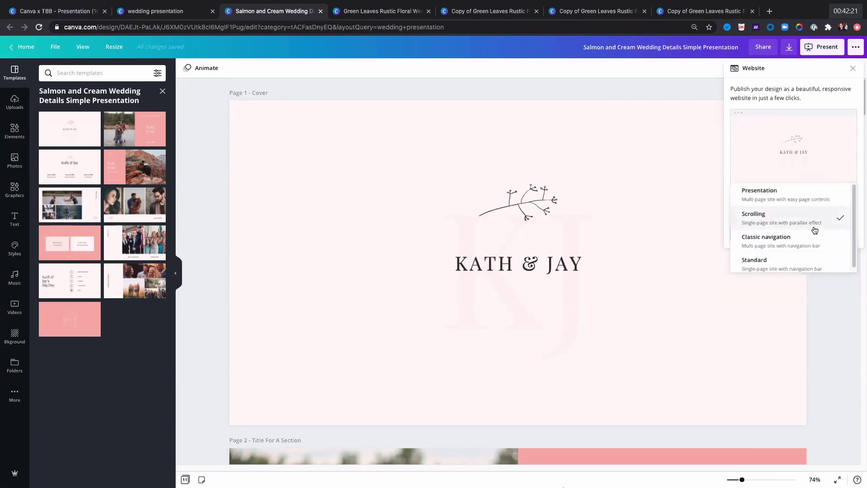
{"action": "left_click", "coordinate": [812, 245]}
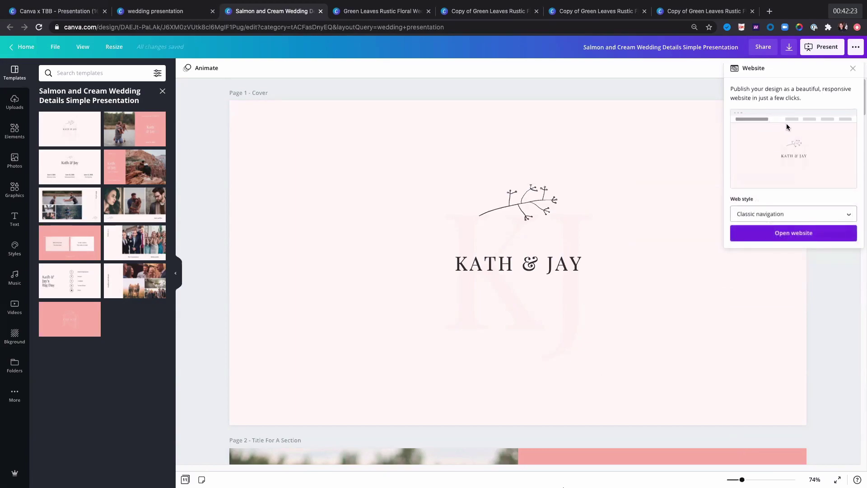
{"action": "left_click", "coordinate": [823, 213]}
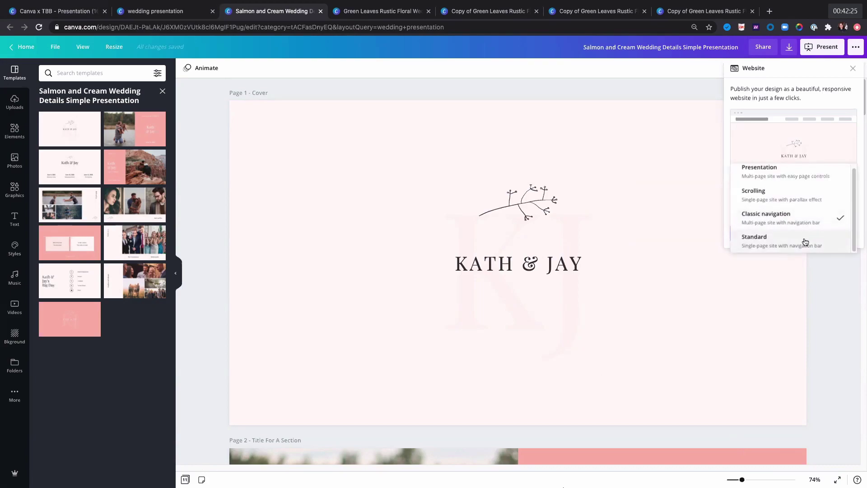
{"action": "left_click", "coordinate": [807, 239]}
Set the web style to Presentation, open the design as a website and advance to its second page
{"action": "left_click", "coordinate": [811, 222]}
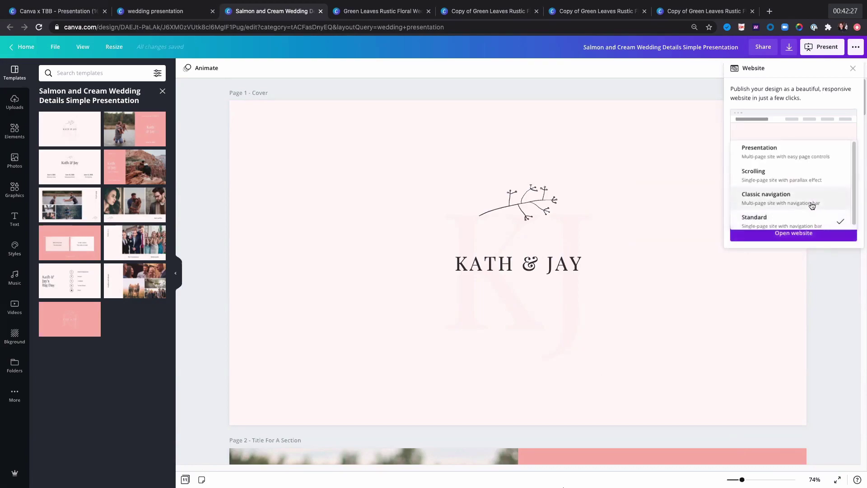
{"action": "left_click", "coordinate": [806, 152]}
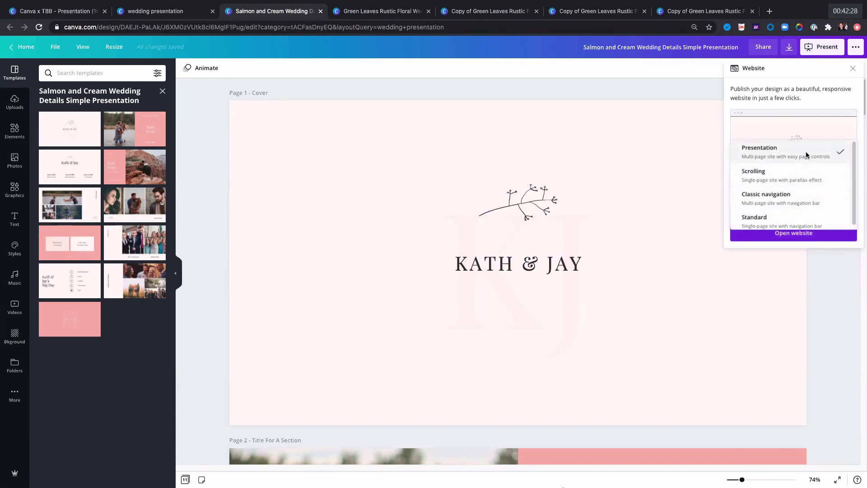
{"action": "left_click", "coordinate": [807, 235]}
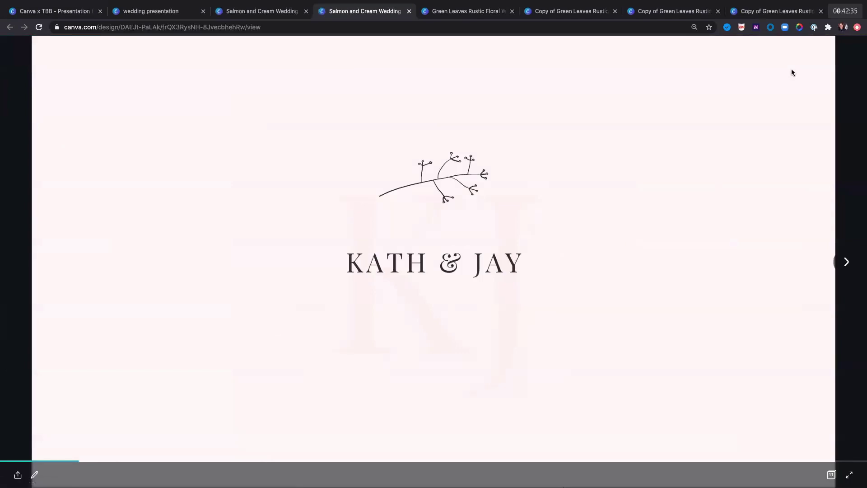
{"action": "left_click", "coordinate": [316, 27]}
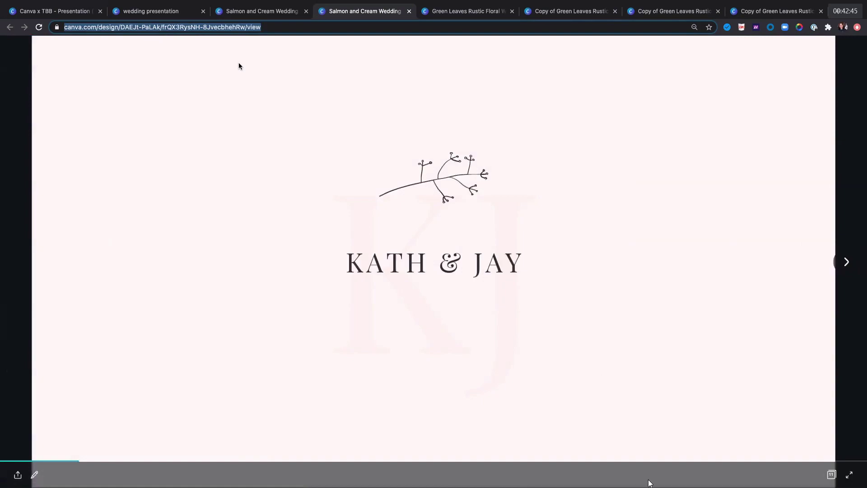
{"action": "left_click", "coordinate": [848, 266]}
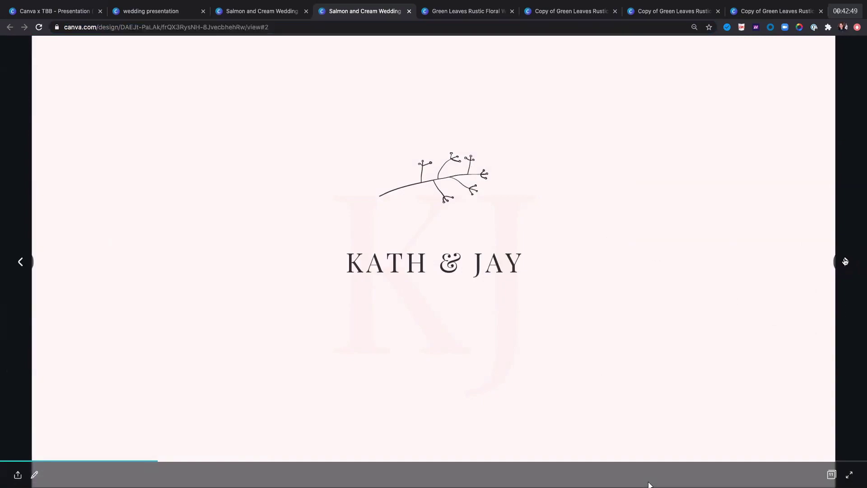
Page through the Kath & Jay presentation website from its second page to the groomsmen and bridesmaids page
{"action": "left_click", "coordinate": [846, 262]}
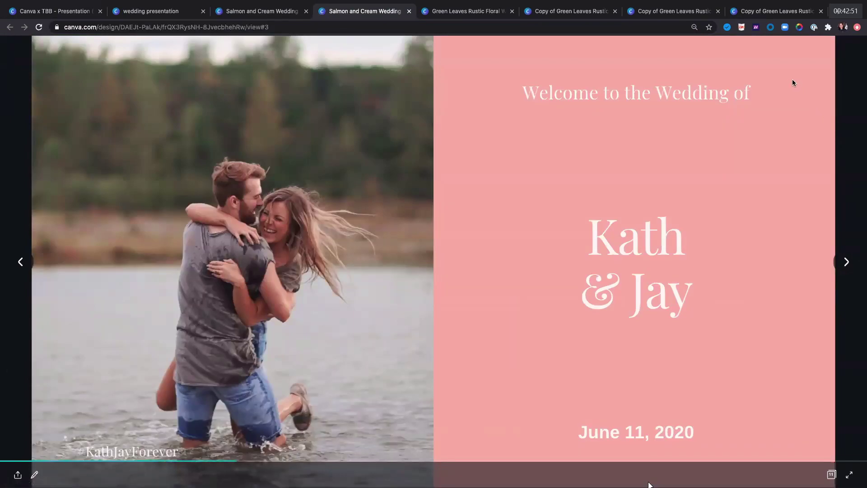
{"action": "left_click", "coordinate": [854, 268]}
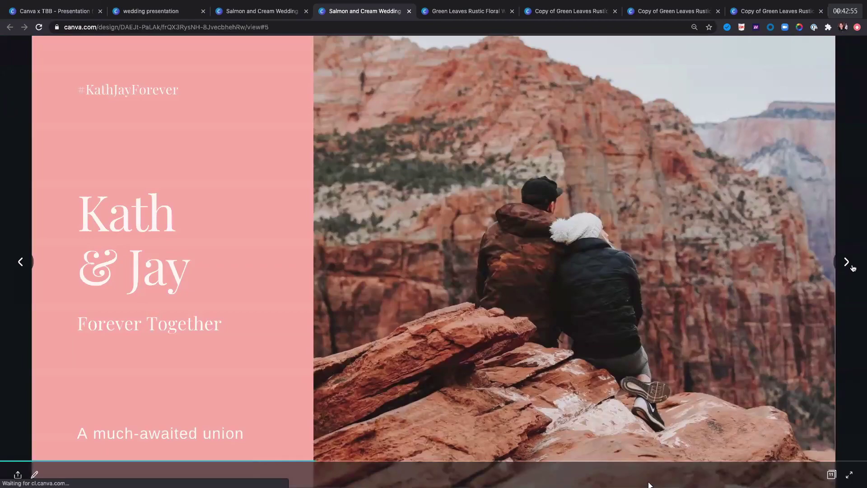
{"action": "left_click", "coordinate": [853, 267]}
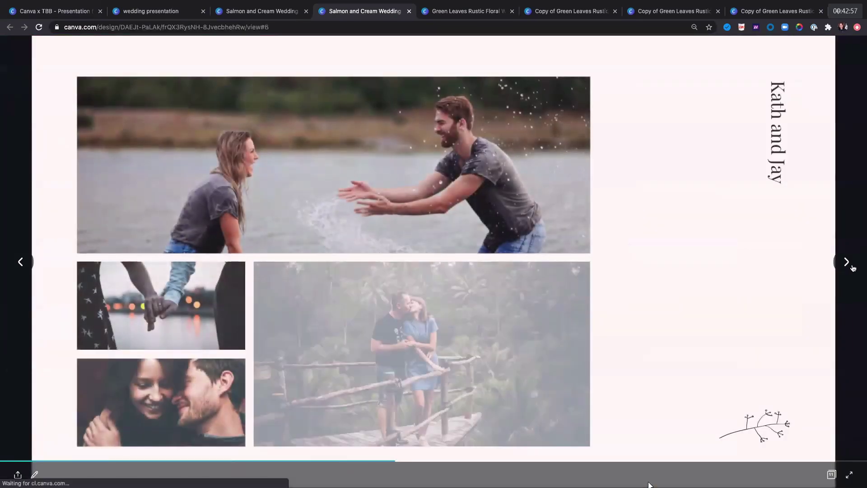
{"action": "left_click", "coordinate": [853, 267]}
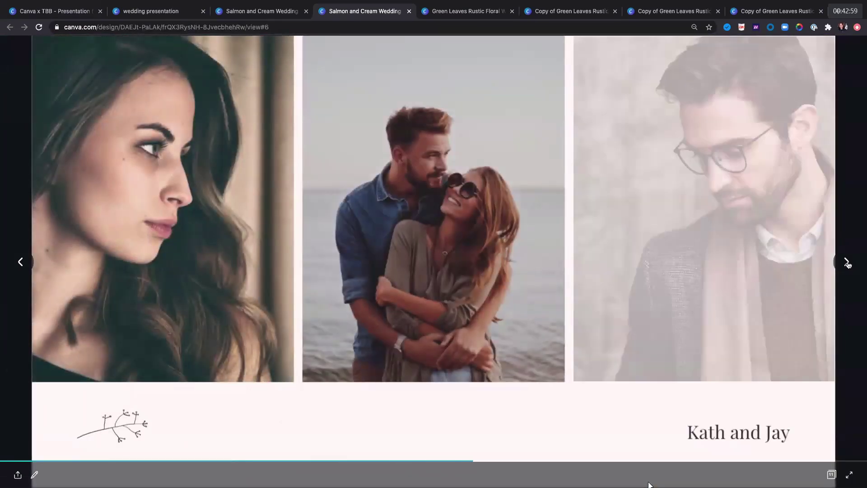
{"action": "left_click", "coordinate": [848, 263]}
{"action": "left_click", "coordinate": [848, 263]}
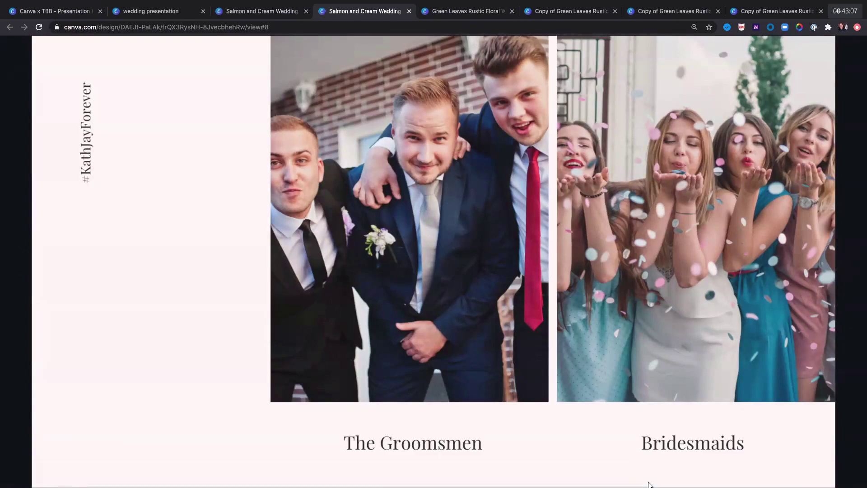
{"action": "mouse_move", "coordinate": [650, 484]}
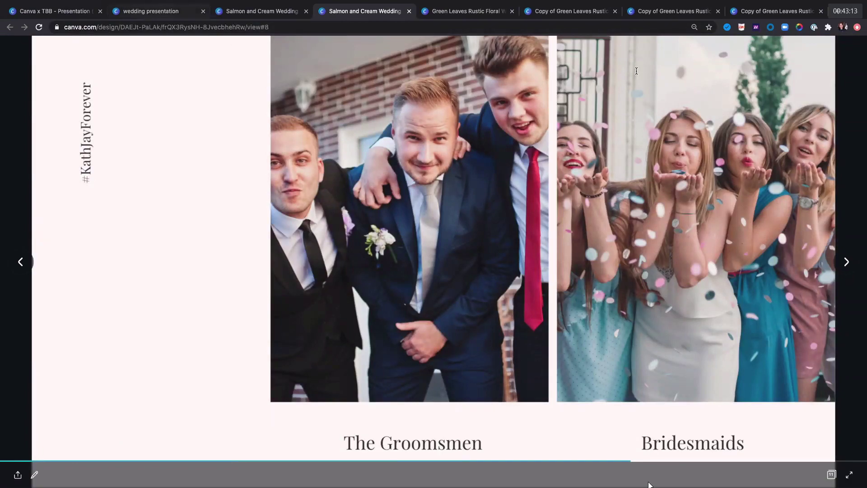
Go back to the wedding presentation template results, search for Mobile-First Presentations instead and create a blank mobile-first presentation
{"action": "key", "text": "super+2"}
{"action": "left_click", "coordinate": [641, 49]}
{"action": "type", "text": "mobile first"}
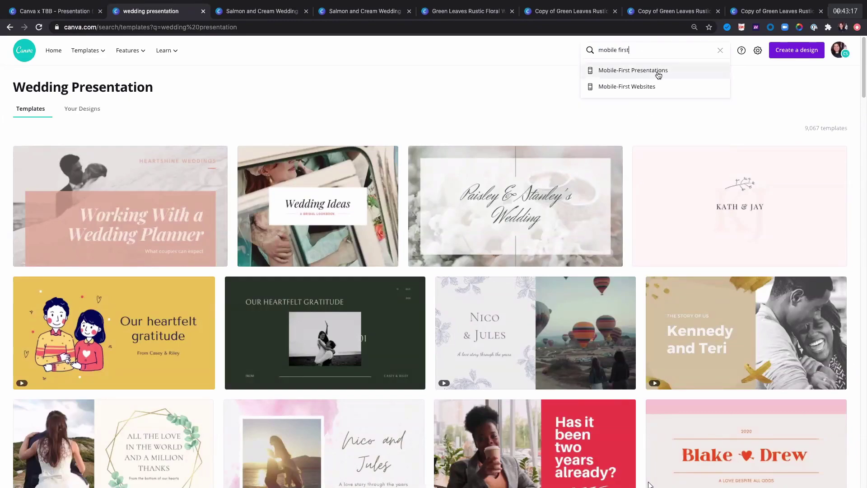
{"action": "left_click", "coordinate": [660, 70]}
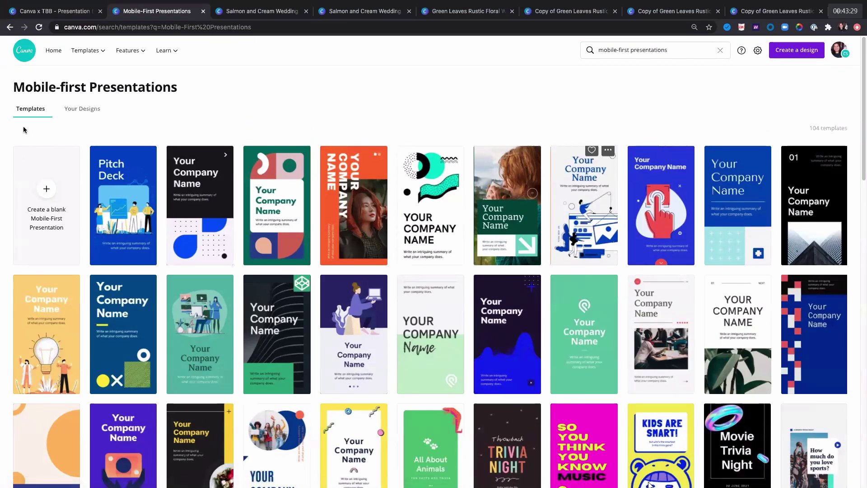
{"action": "left_click", "coordinate": [49, 197]}
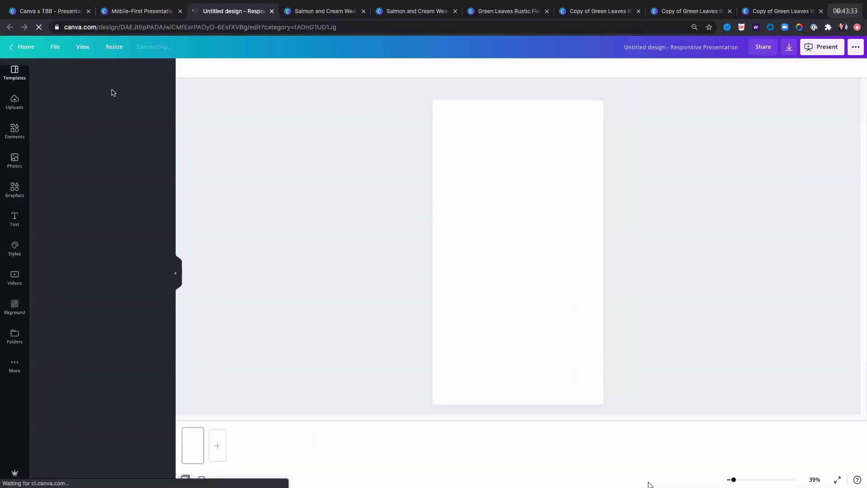
Search the mobile-first templates for "wedding", then clear the search to list all templates again
{"action": "type", "text": "w"}
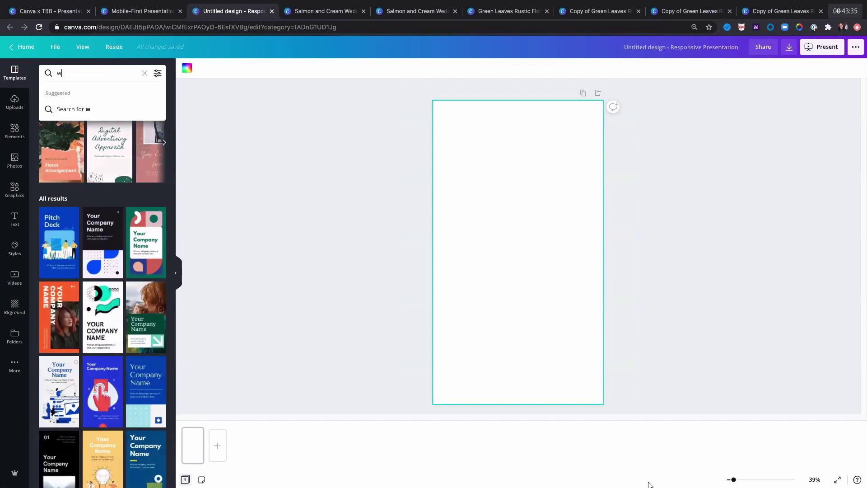
{"action": "type", "text": "edding"}
{"action": "key", "text": "Return"}
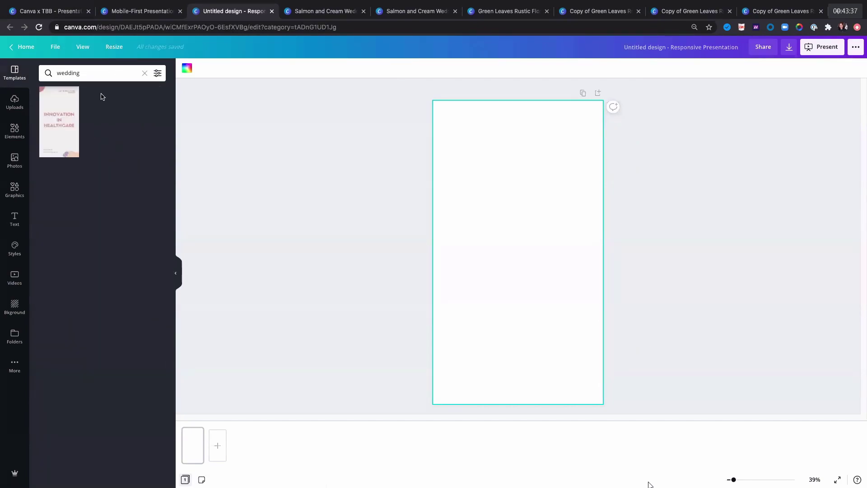
{"action": "left_click", "coordinate": [145, 73]}
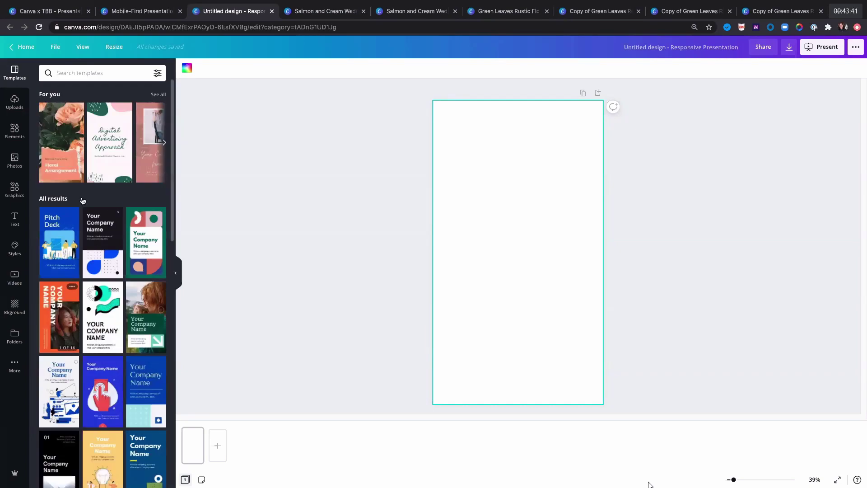
Fill pages 1 to 3 with the Floral Arrangement, Content Synopsis and The Art of Flower Arrangement layouts from Orange and White Simple Mobile-First Presentation
{"action": "left_click", "coordinate": [62, 129]}
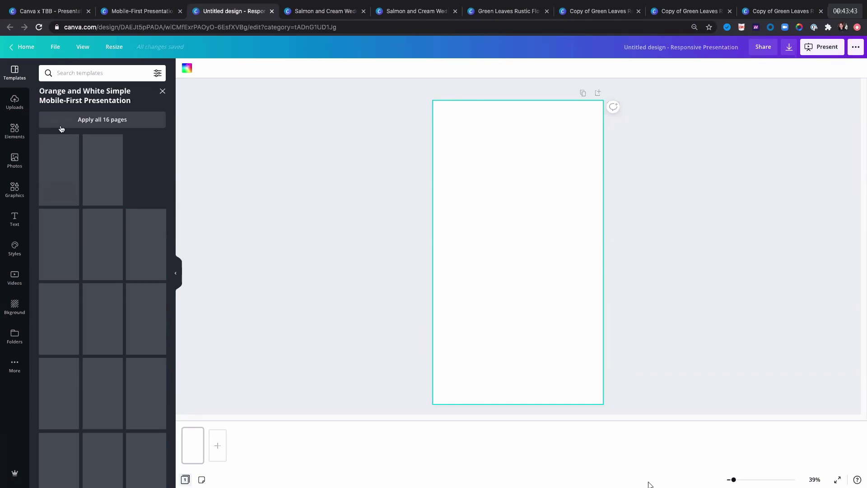
{"action": "left_click", "coordinate": [63, 177]}
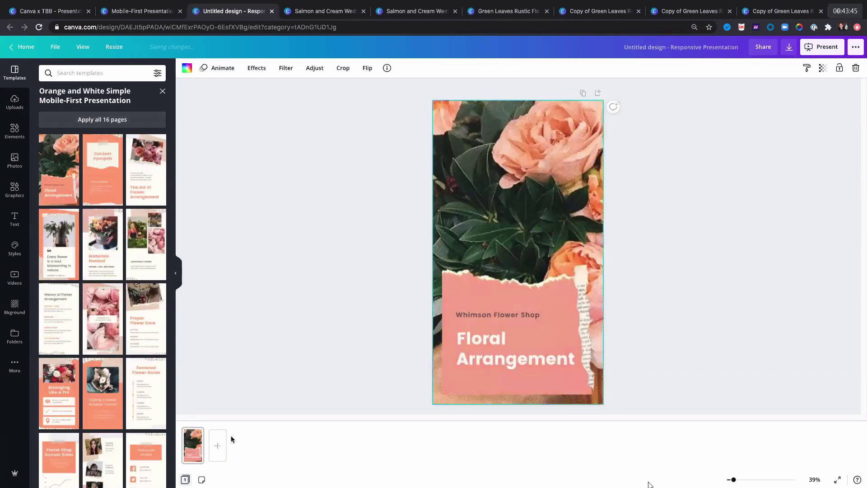
{"action": "left_click", "coordinate": [218, 446]}
{"action": "left_click", "coordinate": [98, 169]}
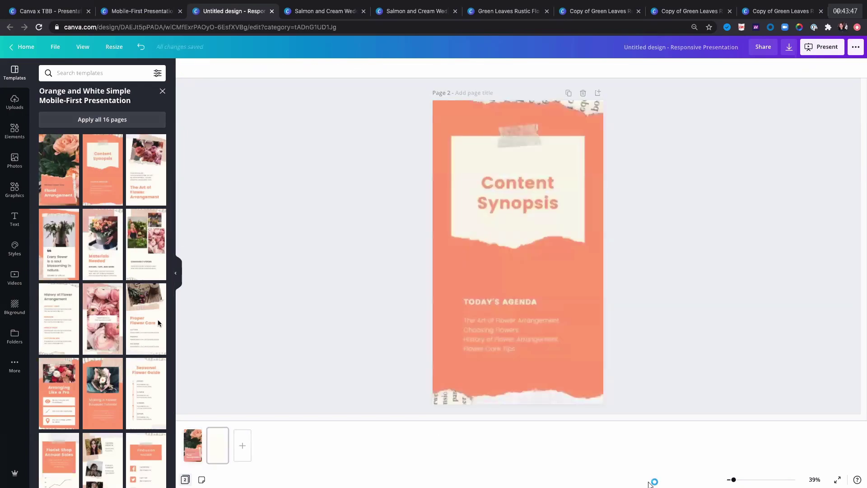
{"action": "left_click", "coordinate": [243, 445]}
{"action": "left_click", "coordinate": [154, 153]}
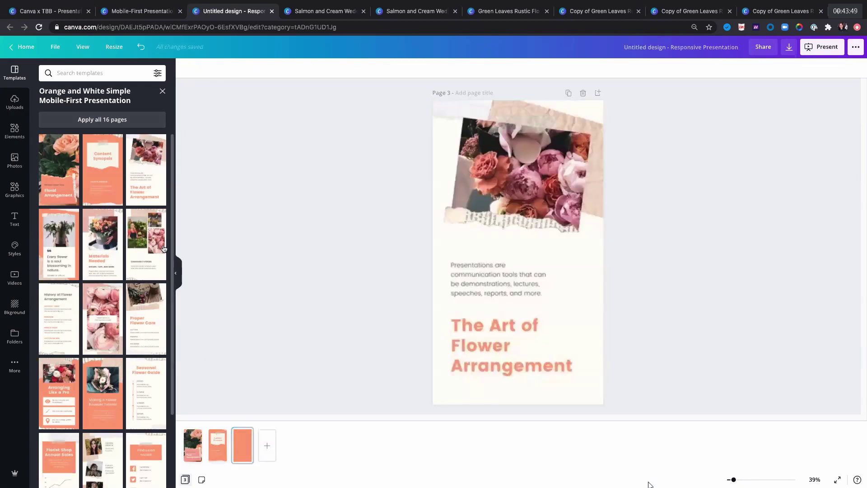
Add pages 4 to 6 using the "Every flower is a soul" quote, Materials Needed and Choosing Flowers layouts
{"action": "left_click", "coordinate": [267, 445]}
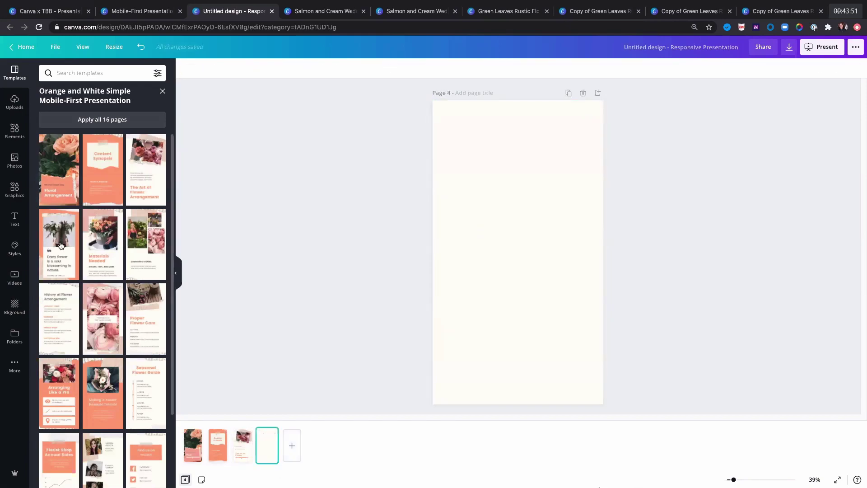
{"action": "left_click", "coordinate": [75, 247]}
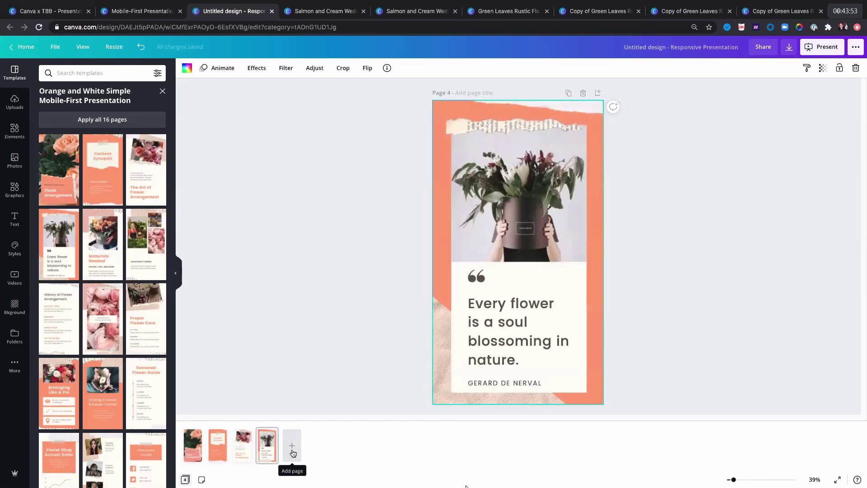
{"action": "left_click", "coordinate": [291, 447]}
{"action": "left_click", "coordinate": [105, 264]}
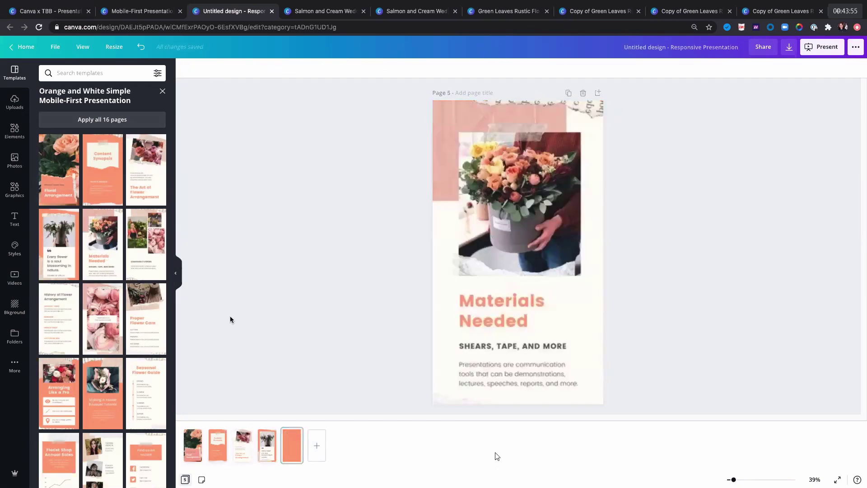
{"action": "left_click", "coordinate": [317, 452]}
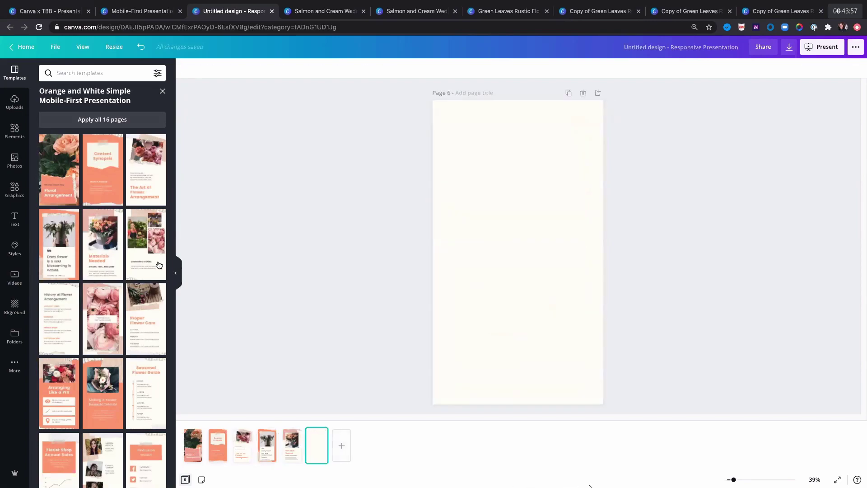
{"action": "left_click", "coordinate": [146, 244]}
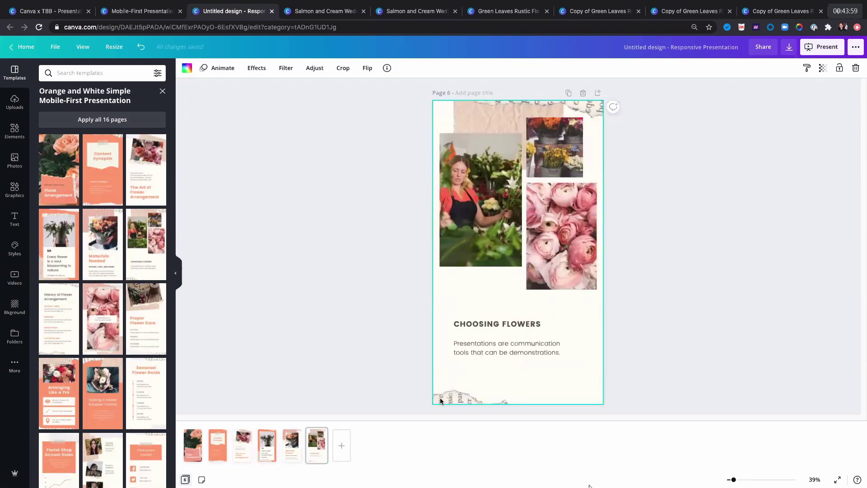
Add a seventh page with the template's social media contact layout and return to the cover page
{"action": "scroll", "coordinate": [102, 280], "scroll_direction": "down", "scroll_amount": 2}
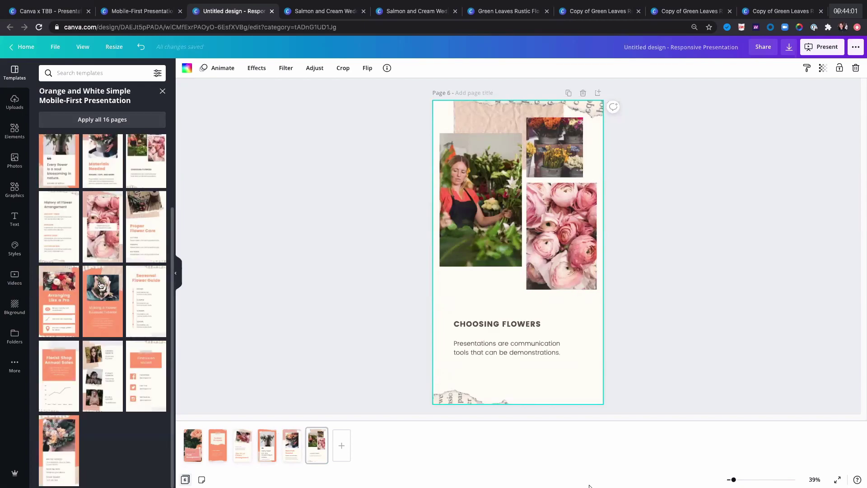
{"action": "left_click", "coordinate": [342, 445]}
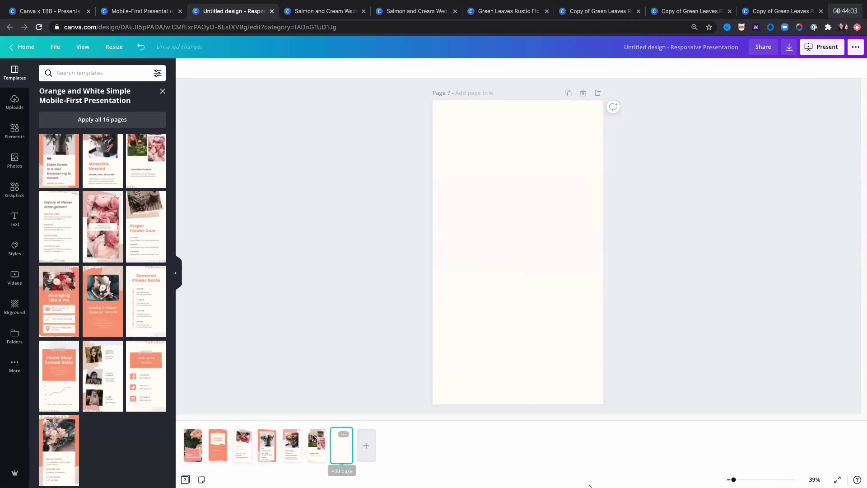
{"action": "left_click", "coordinate": [148, 380]}
{"action": "left_click", "coordinate": [192, 447]}
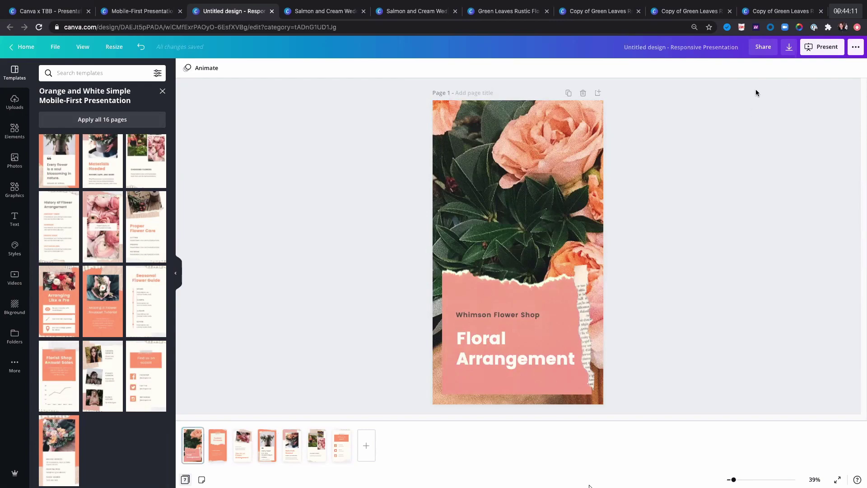
Publish the floral design as a website with the Scrolling web style and open it
{"action": "left_click", "coordinate": [854, 52]}
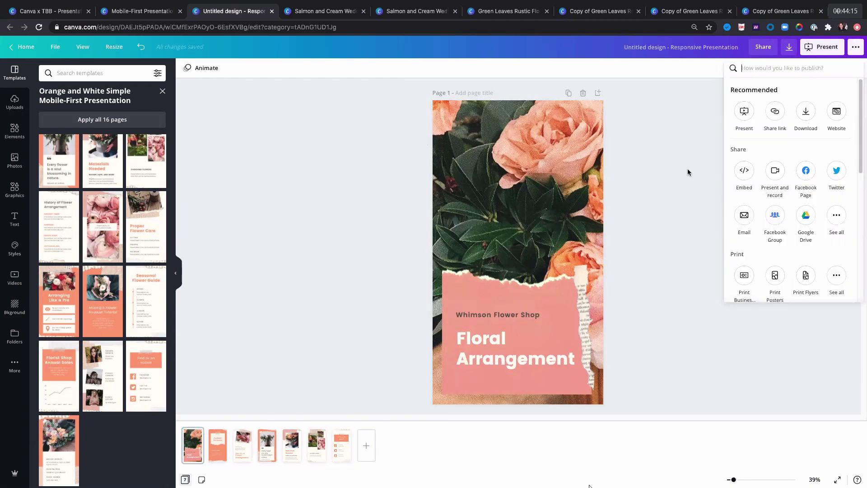
{"action": "scroll", "coordinate": [807, 192], "scroll_direction": "down", "scroll_amount": 1}
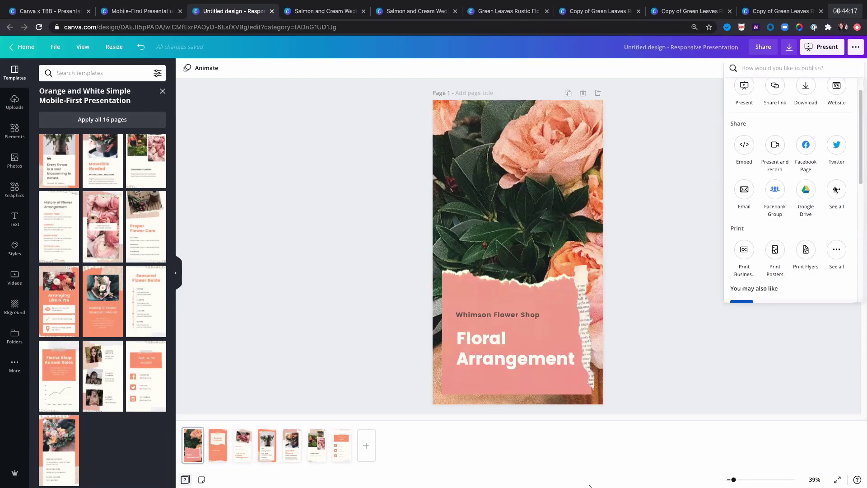
{"action": "scroll", "coordinate": [836, 190], "scroll_direction": "up", "scroll_amount": 1}
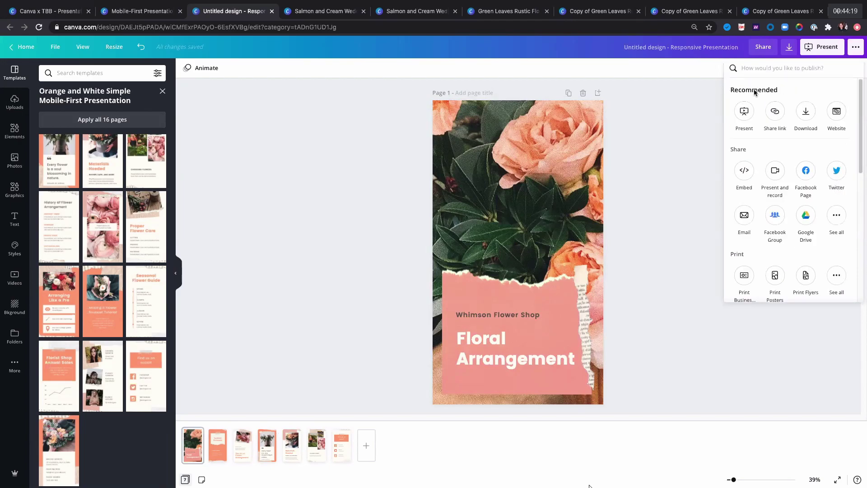
{"action": "left_click", "coordinate": [840, 112]}
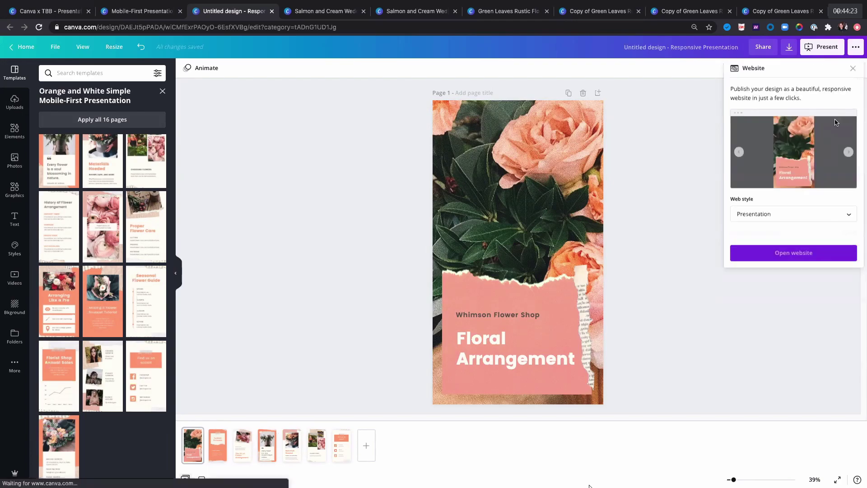
{"action": "left_click", "coordinate": [826, 210]}
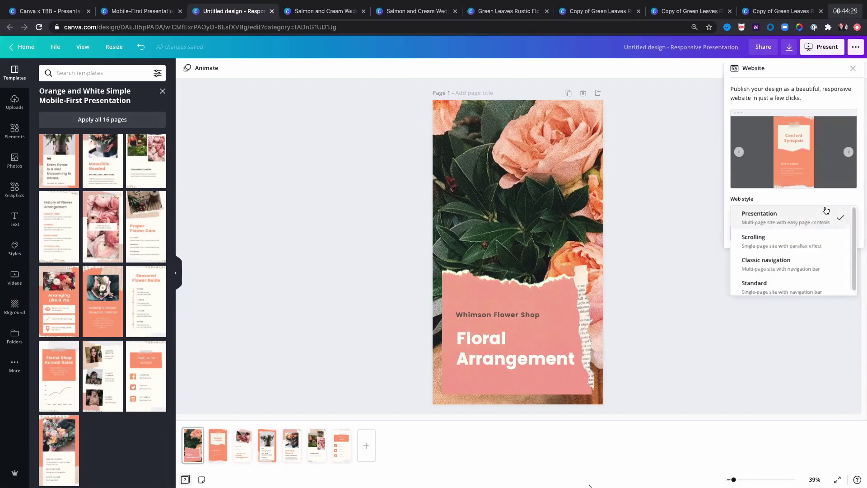
{"action": "left_click", "coordinate": [814, 241]}
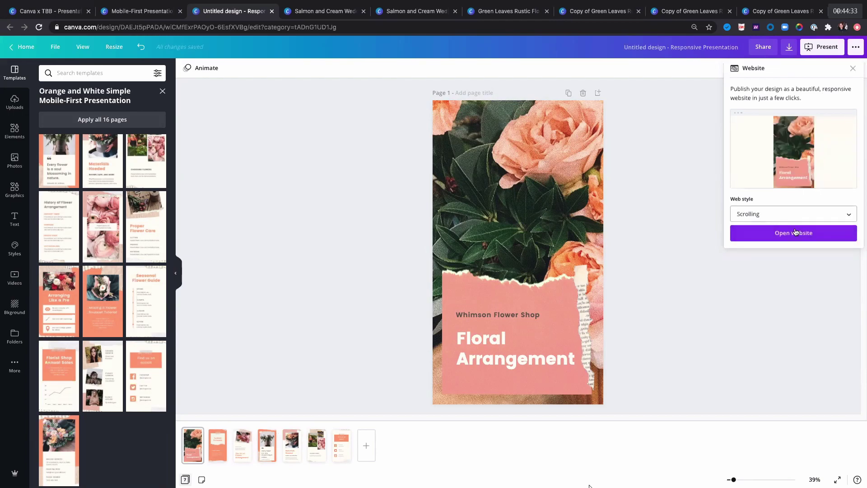
{"action": "left_click", "coordinate": [795, 233]}
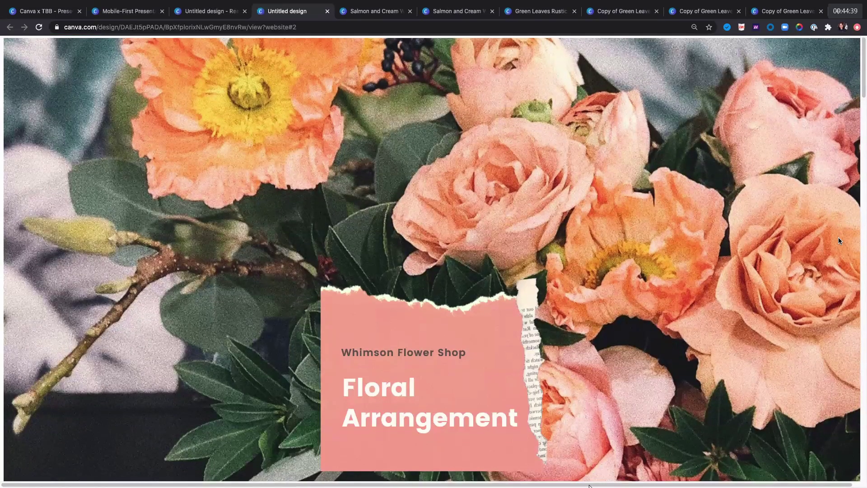
Look over the Floral Arrangement and Content Synopsis sections of the opened scrolling website
{"action": "scroll", "coordinate": [838, 240], "scroll_direction": "down", "scroll_amount": 5}
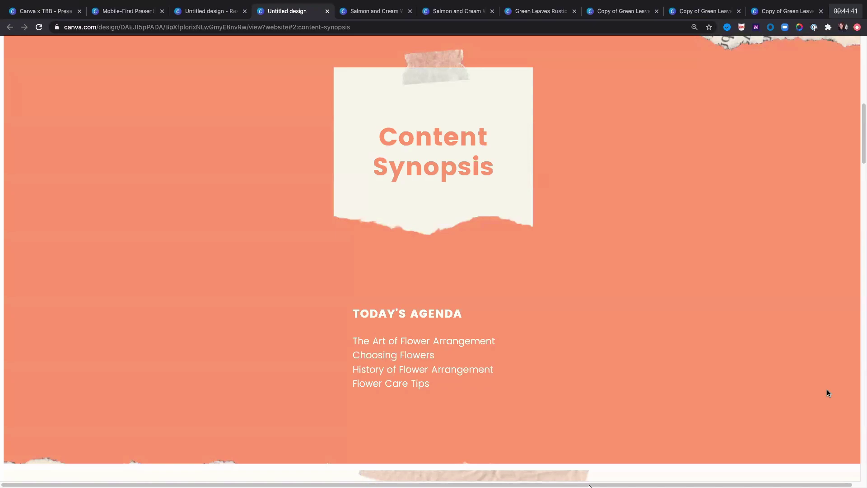
{"action": "scroll", "coordinate": [827, 391], "scroll_direction": "up", "scroll_amount": 4}
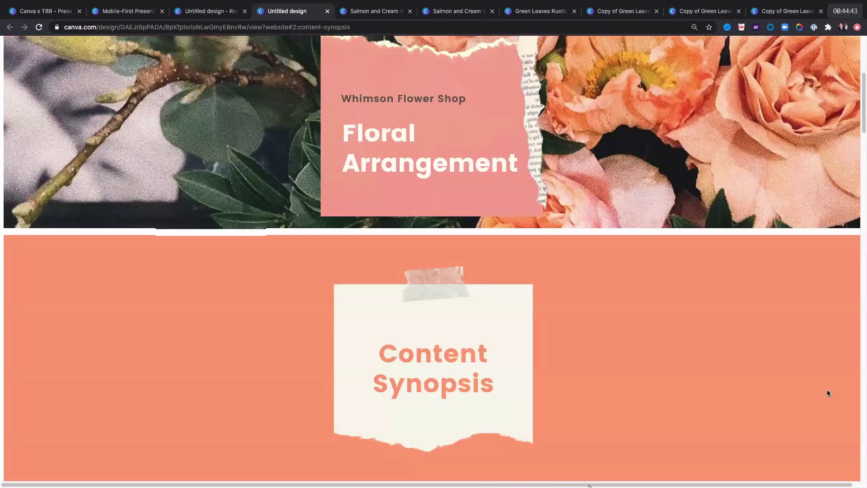
{"action": "scroll", "coordinate": [829, 393], "scroll_direction": "up", "scroll_amount": 1}
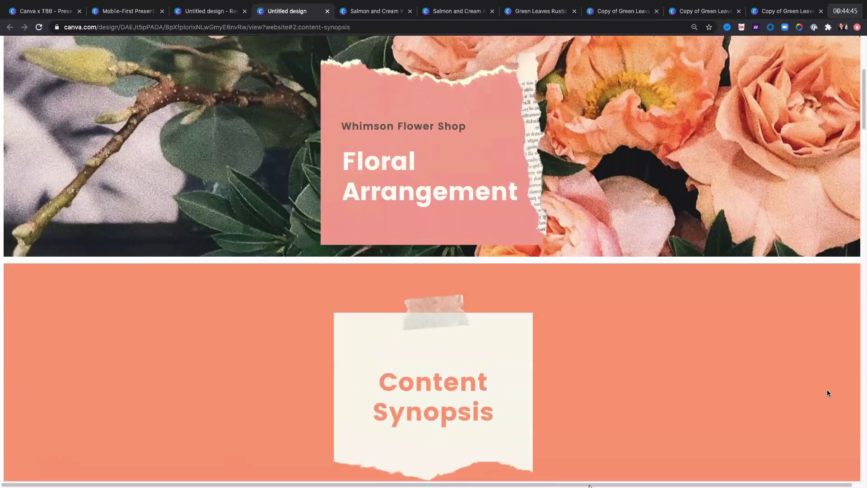
{"action": "scroll", "coordinate": [828, 392], "scroll_direction": "up", "scroll_amount": 2}
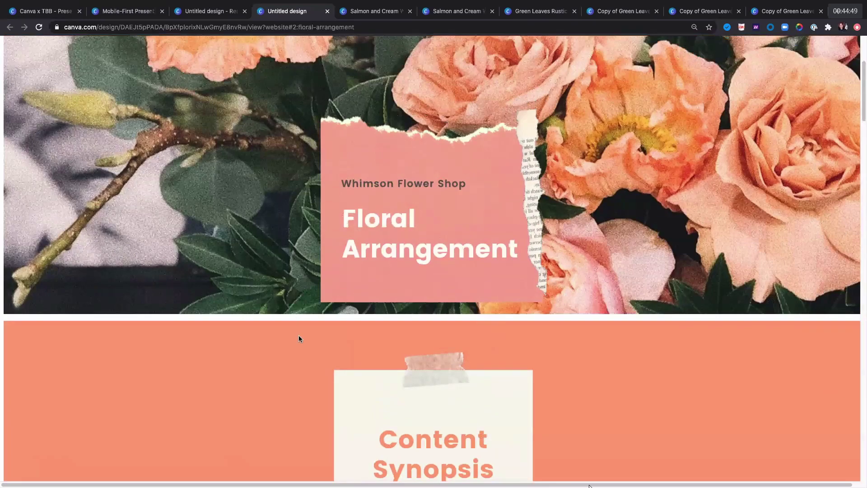
Look through the published floral website from the Floral Arrangement cover to the Choosing Flowers section, ending back at the cover
{"action": "scroll", "coordinate": [300, 339], "scroll_direction": "up", "scroll_amount": 5}
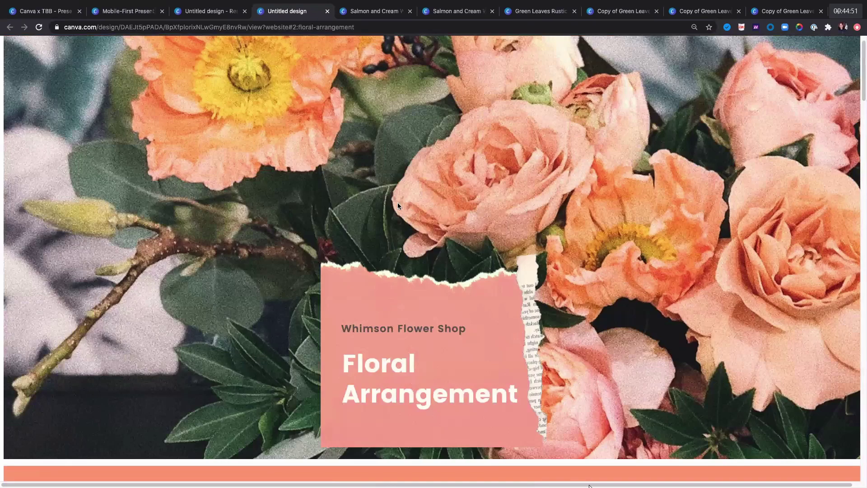
{"action": "scroll", "coordinate": [591, 379], "scroll_direction": "up", "scroll_amount": 1}
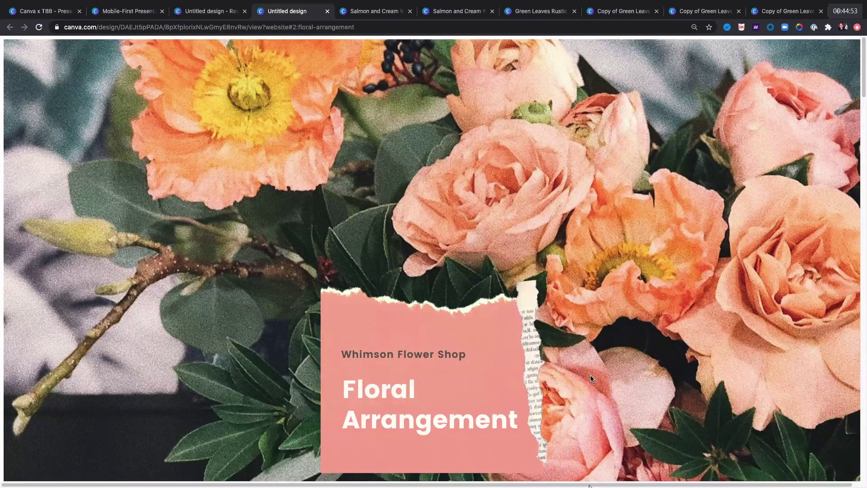
{"action": "scroll", "coordinate": [591, 378], "scroll_direction": "down", "scroll_amount": 10}
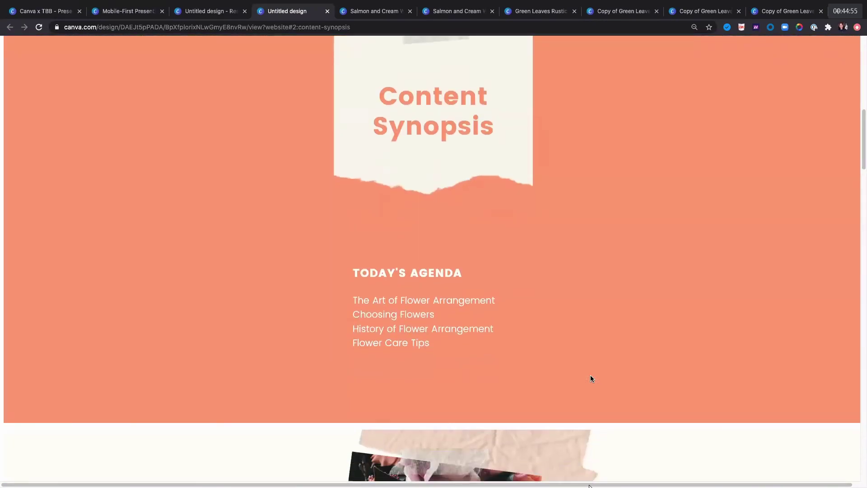
{"action": "scroll", "coordinate": [591, 379], "scroll_direction": "down", "scroll_amount": 10}
{"action": "scroll", "coordinate": [591, 379], "scroll_direction": "down", "scroll_amount": 2}
{"action": "scroll", "coordinate": [591, 377], "scroll_direction": "down", "scroll_amount": 10}
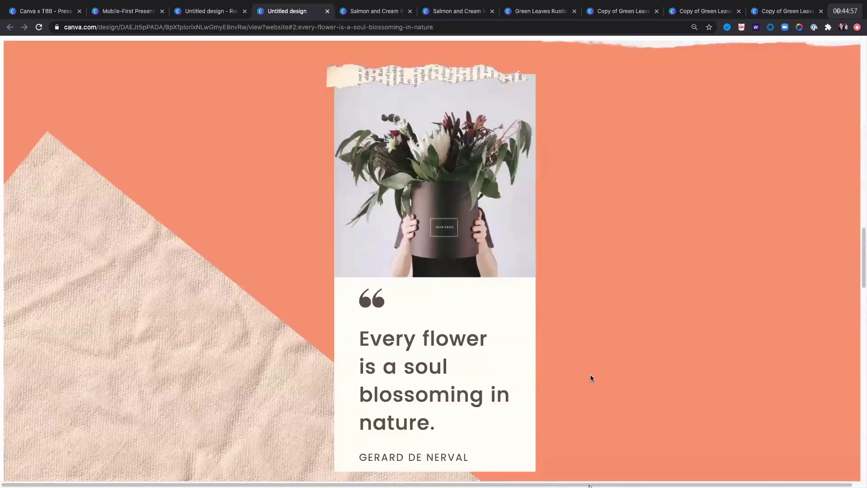
{"action": "scroll", "coordinate": [591, 378], "scroll_direction": "down", "scroll_amount": 15}
{"action": "scroll", "coordinate": [592, 377], "scroll_direction": "down", "scroll_amount": 15}
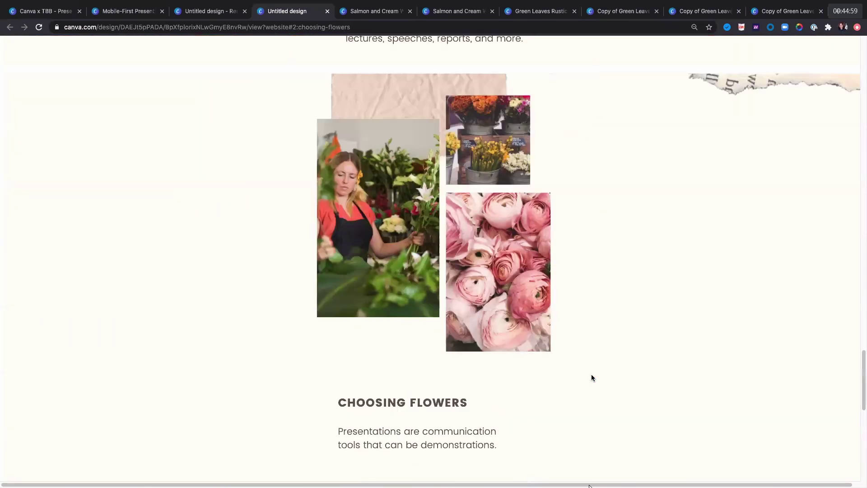
{"action": "scroll", "coordinate": [592, 377], "scroll_direction": "up", "scroll_amount": 8}
{"action": "scroll", "coordinate": [588, 377], "scroll_direction": "up", "scroll_amount": 15}
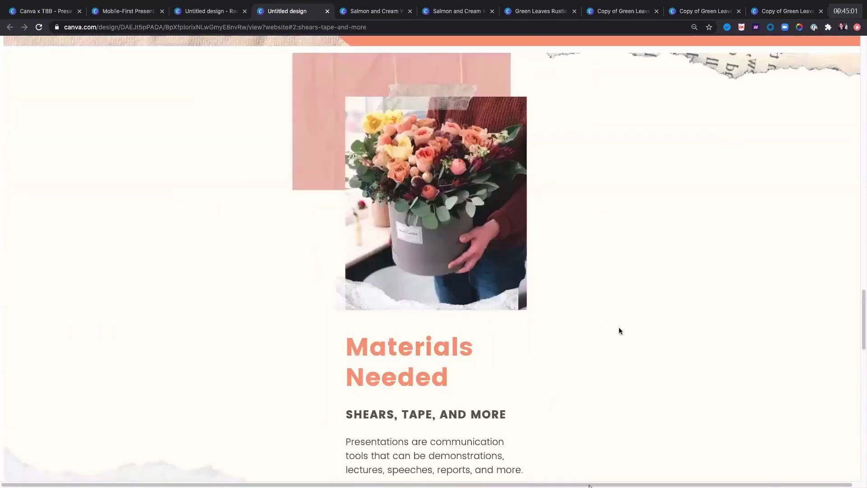
{"action": "scroll", "coordinate": [831, 208], "scroll_direction": "up", "scroll_amount": 10}
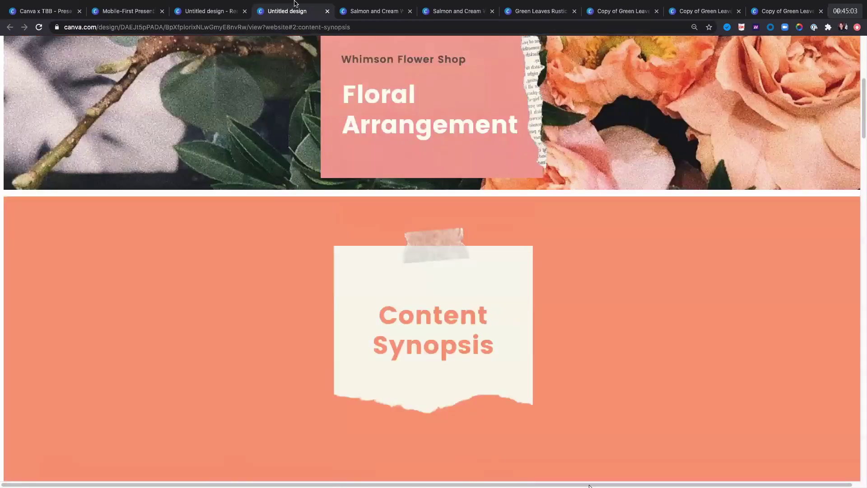
{"action": "scroll", "coordinate": [382, 163], "scroll_direction": "up", "scroll_amount": 5}
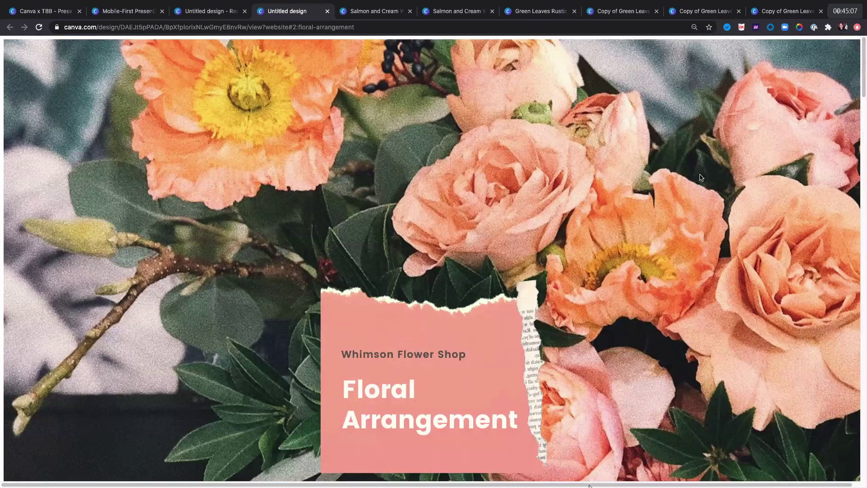
Close the published website and the website publishing settings, check the mobile-first presentation templates page, and return to the floral design
{"action": "key", "text": "super+w"}
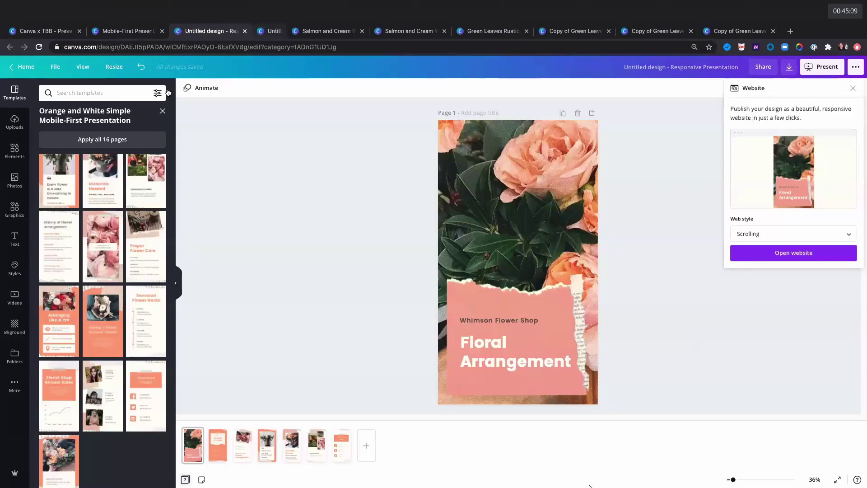
{"action": "left_click", "coordinate": [273, 94]}
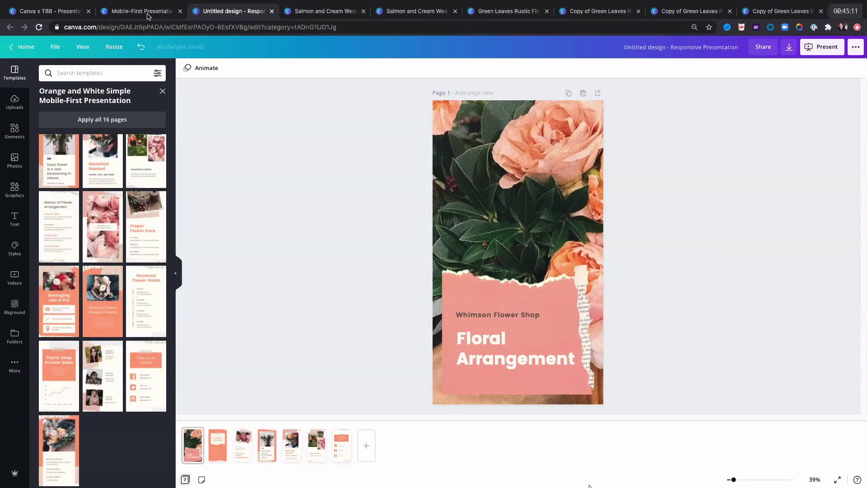
{"action": "key", "text": "ctrl+shift+Tab"}
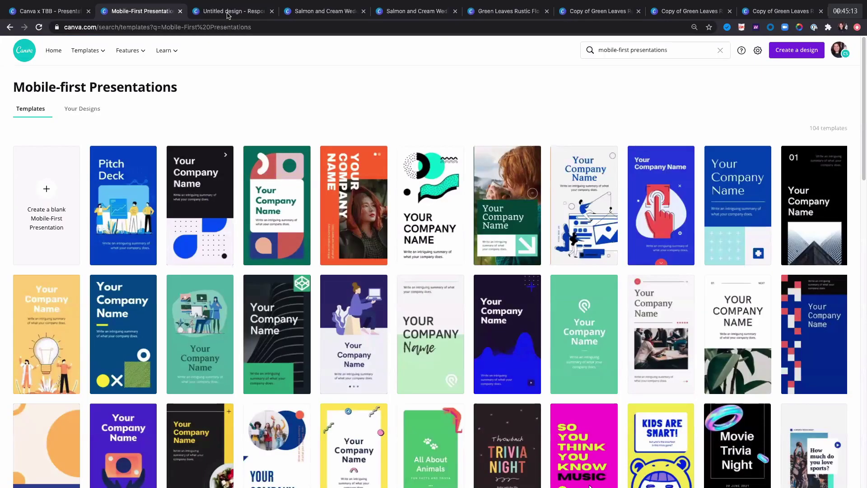
{"action": "left_click", "coordinate": [228, 13]}
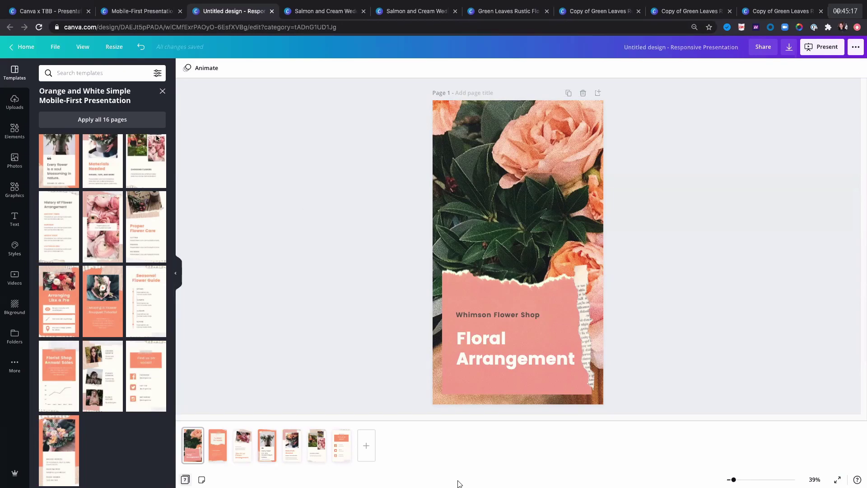
Switch to the Canva x TBB presentation and look over its closing slides from the Demo page 34 to the community page 36
{"action": "left_click", "coordinate": [78, 17]}
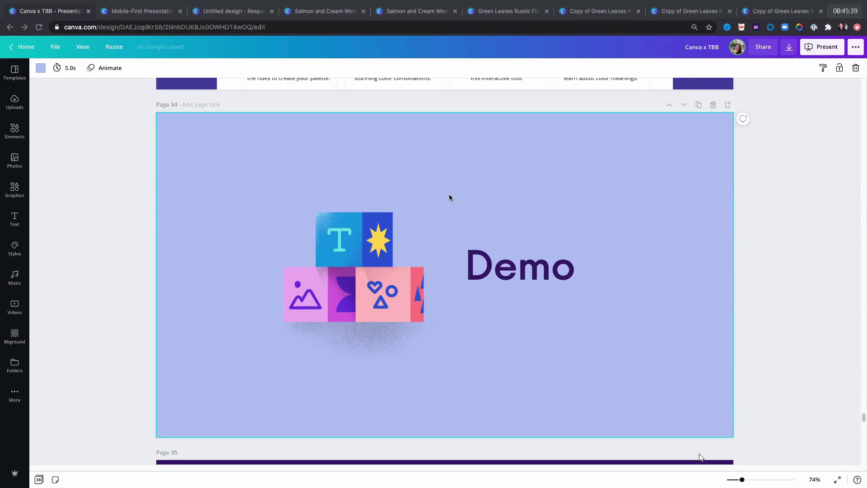
{"action": "mouse_move", "coordinate": [701, 465]}
{"action": "scroll", "coordinate": [496, 175], "scroll_direction": "down", "scroll_amount": 3}
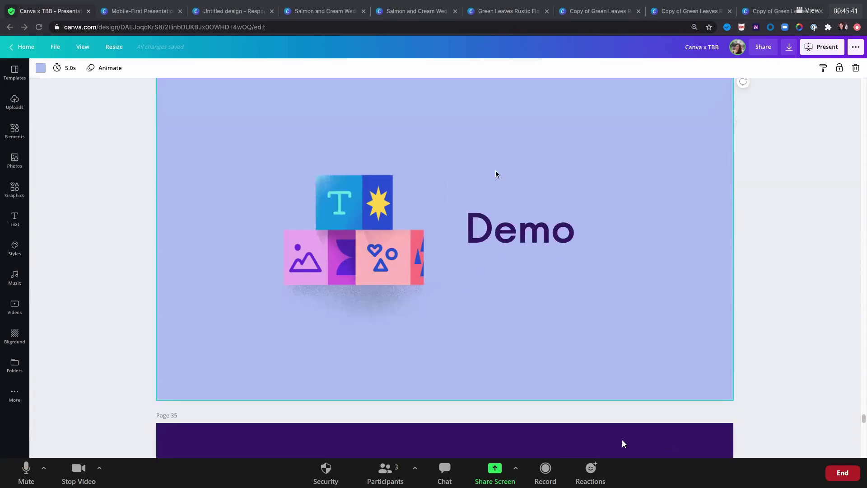
{"action": "scroll", "coordinate": [496, 175], "scroll_direction": "up", "scroll_amount": 2}
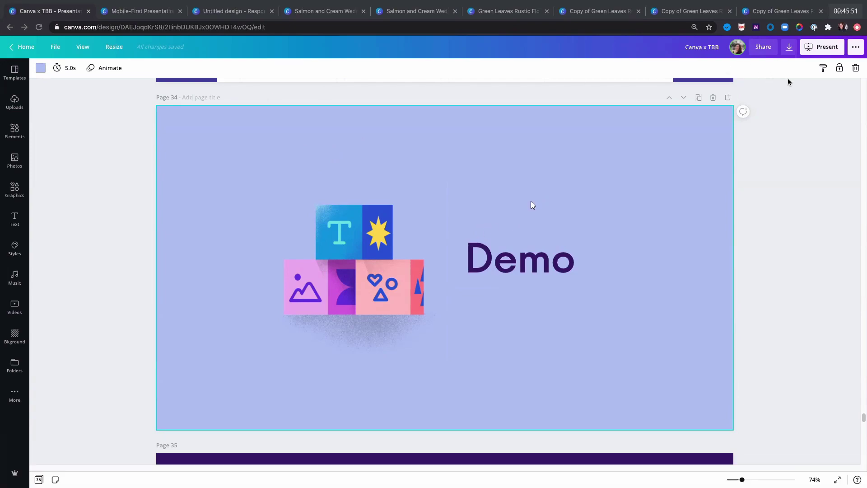
{"action": "scroll", "coordinate": [532, 204], "scroll_direction": "down", "scroll_amount": 1}
{"action": "scroll", "coordinate": [531, 205], "scroll_direction": "down", "scroll_amount": 5}
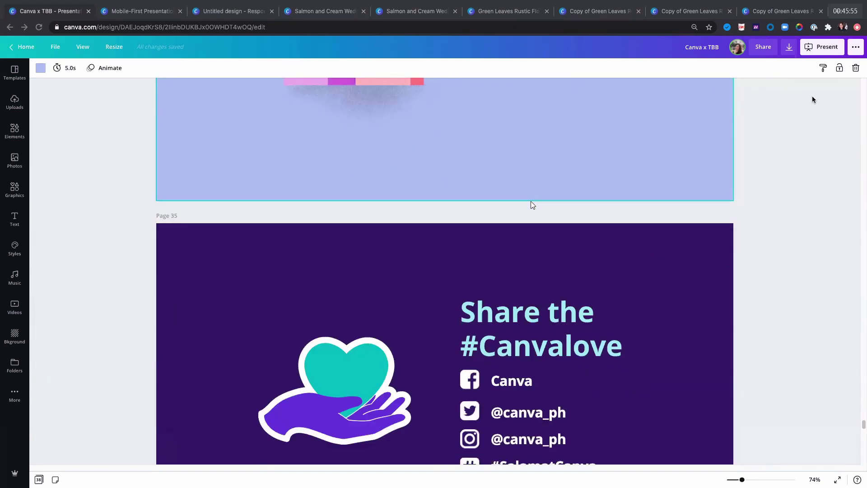
{"action": "scroll", "coordinate": [533, 213], "scroll_direction": "down", "scroll_amount": 5}
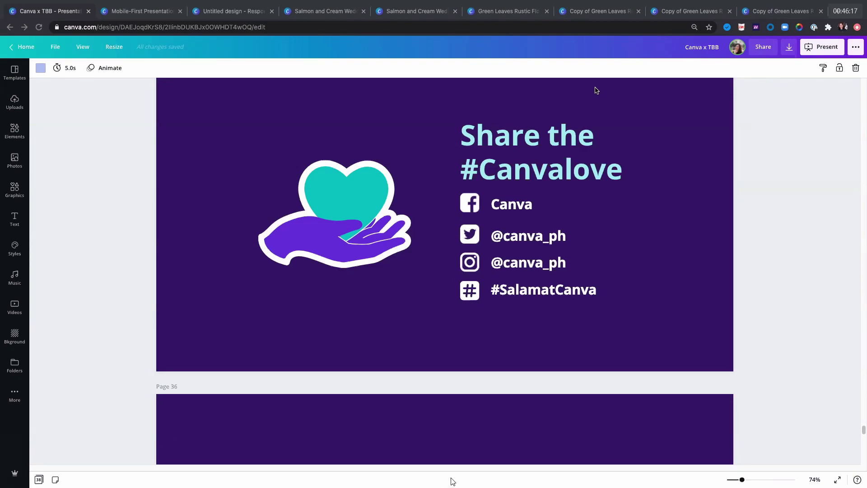
{"action": "scroll", "coordinate": [596, 91], "scroll_direction": "down", "scroll_amount": 5}
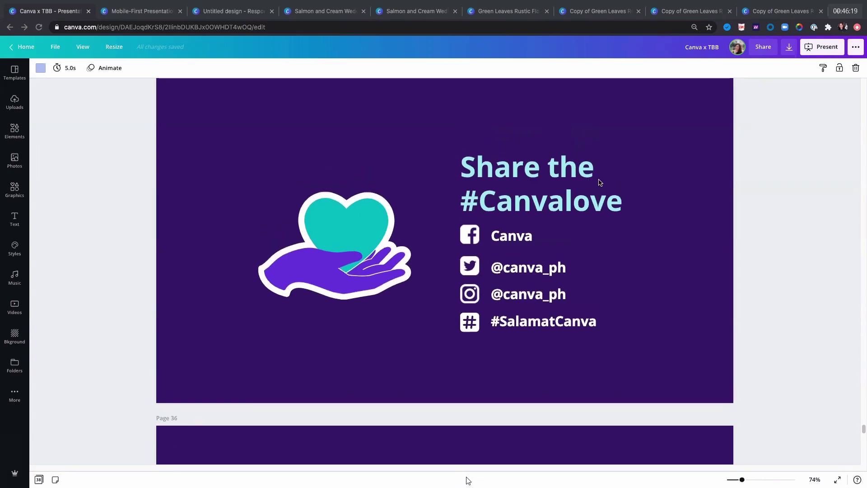
{"action": "scroll", "coordinate": [602, 183], "scroll_direction": "up", "scroll_amount": 2}
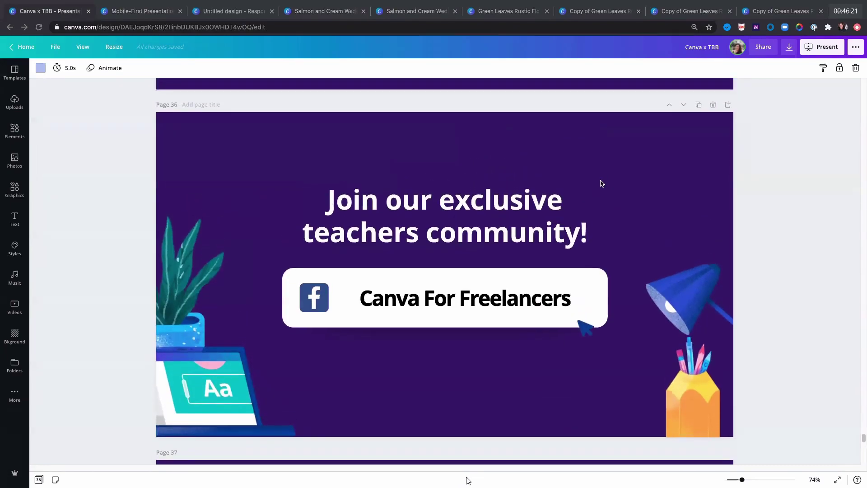